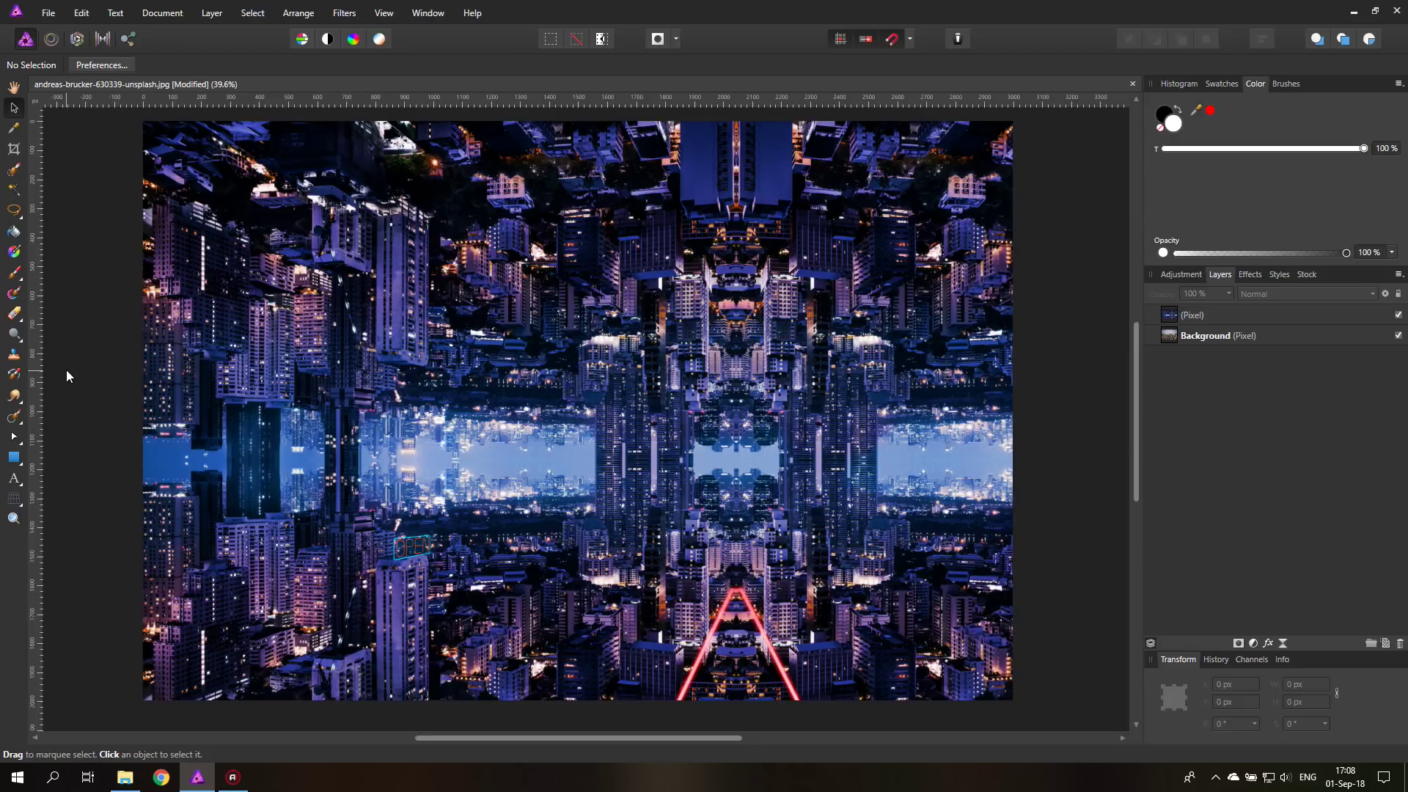
Hide the top pixel layer and open the Mirror distortion filter for the Background layer
click(1399, 315)
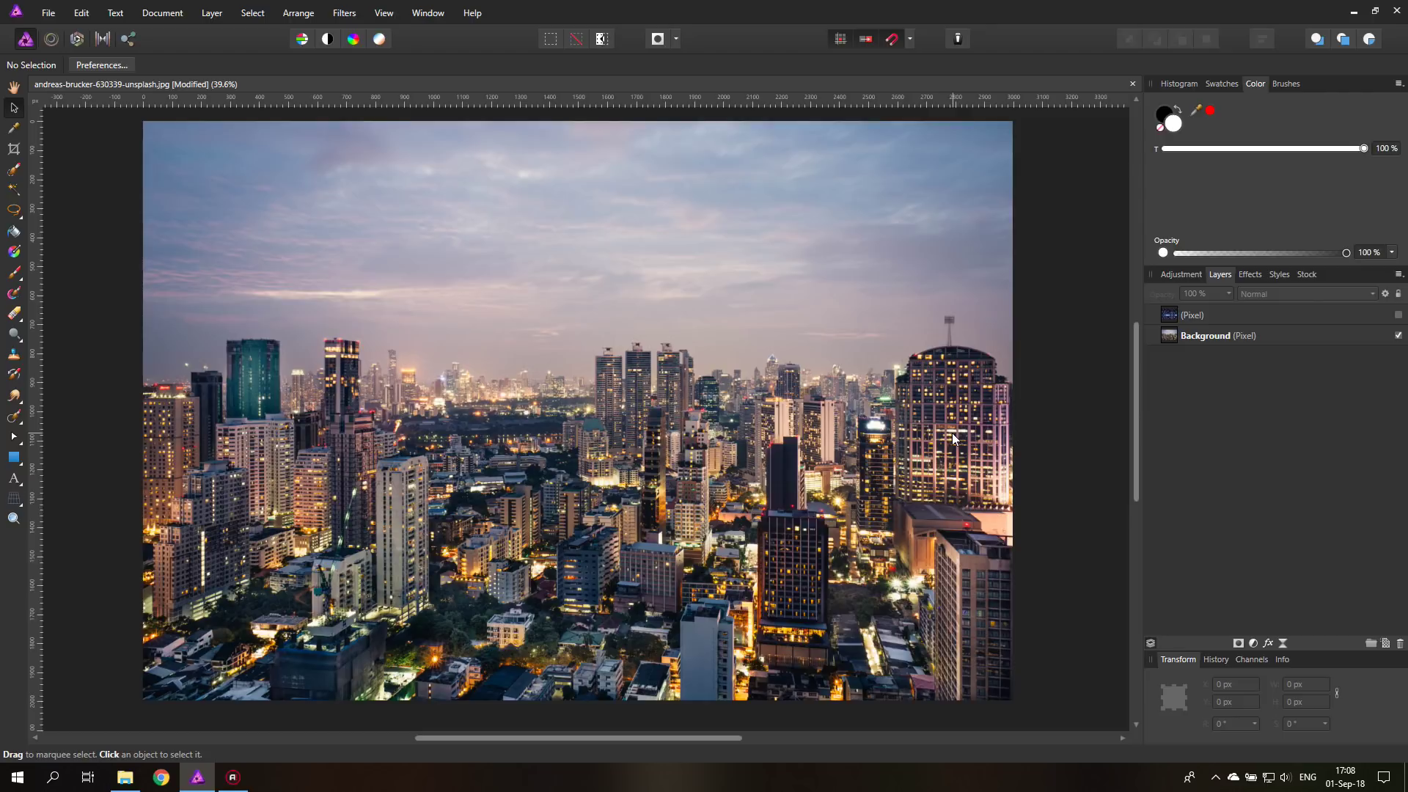
click(1169, 338)
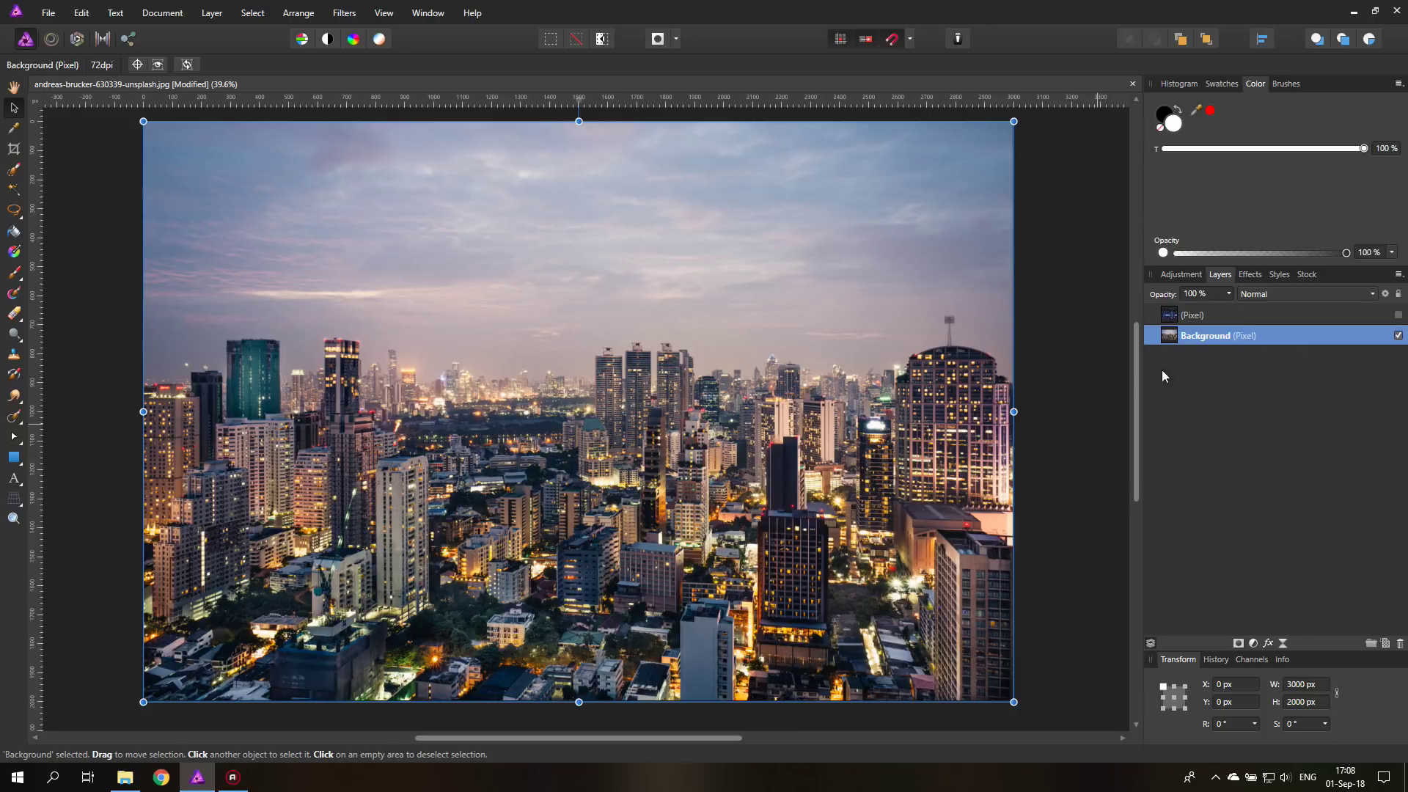
click(341, 14)
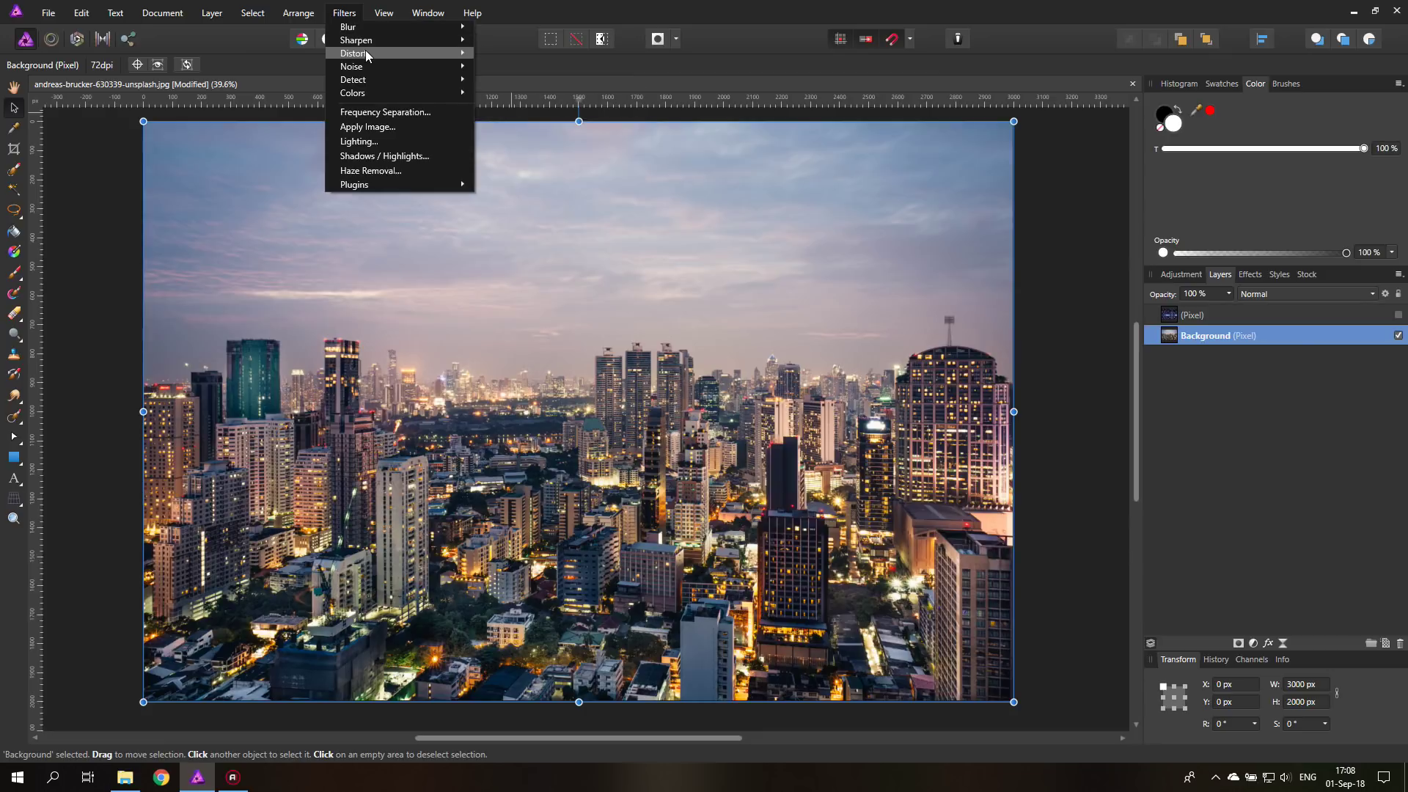
mouse_move(366, 53)
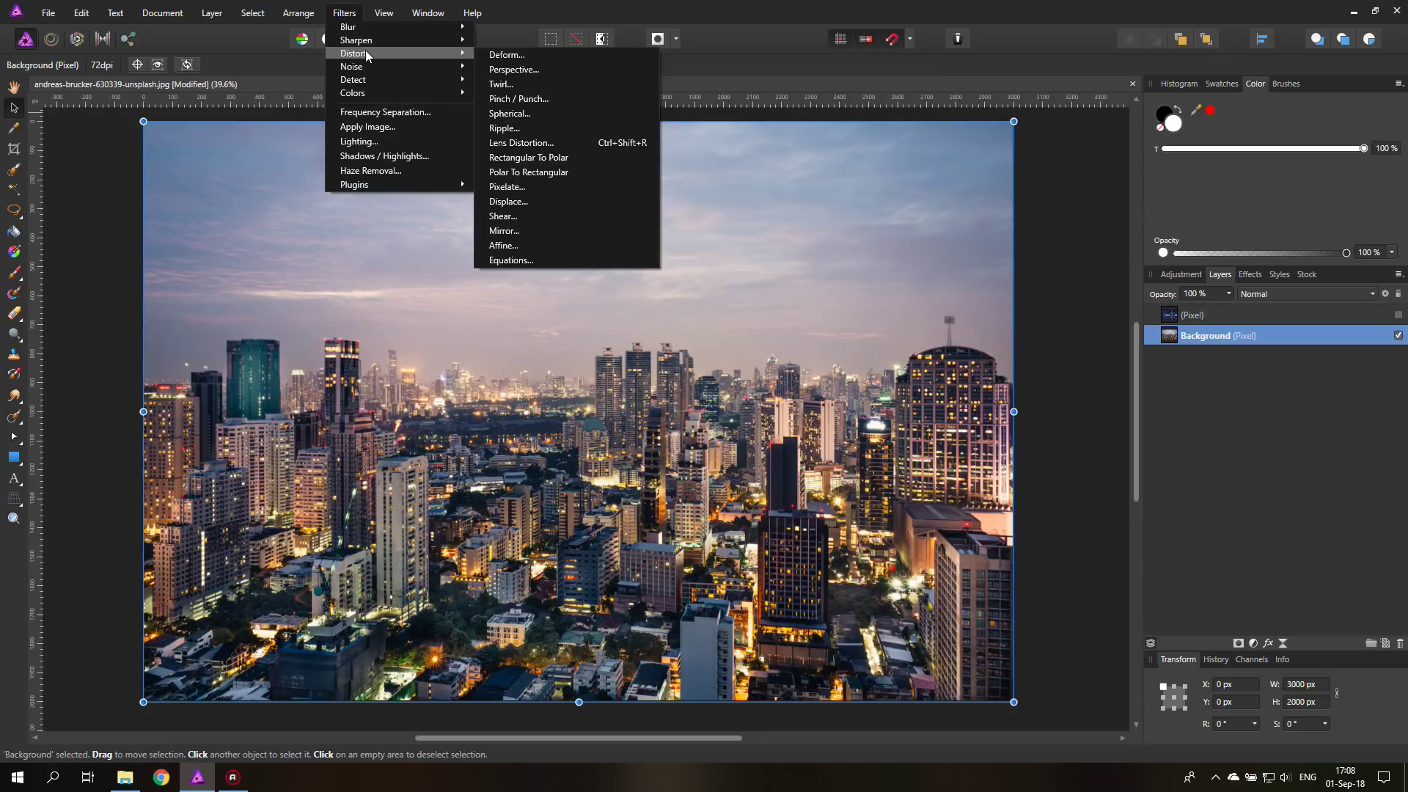
click(539, 231)
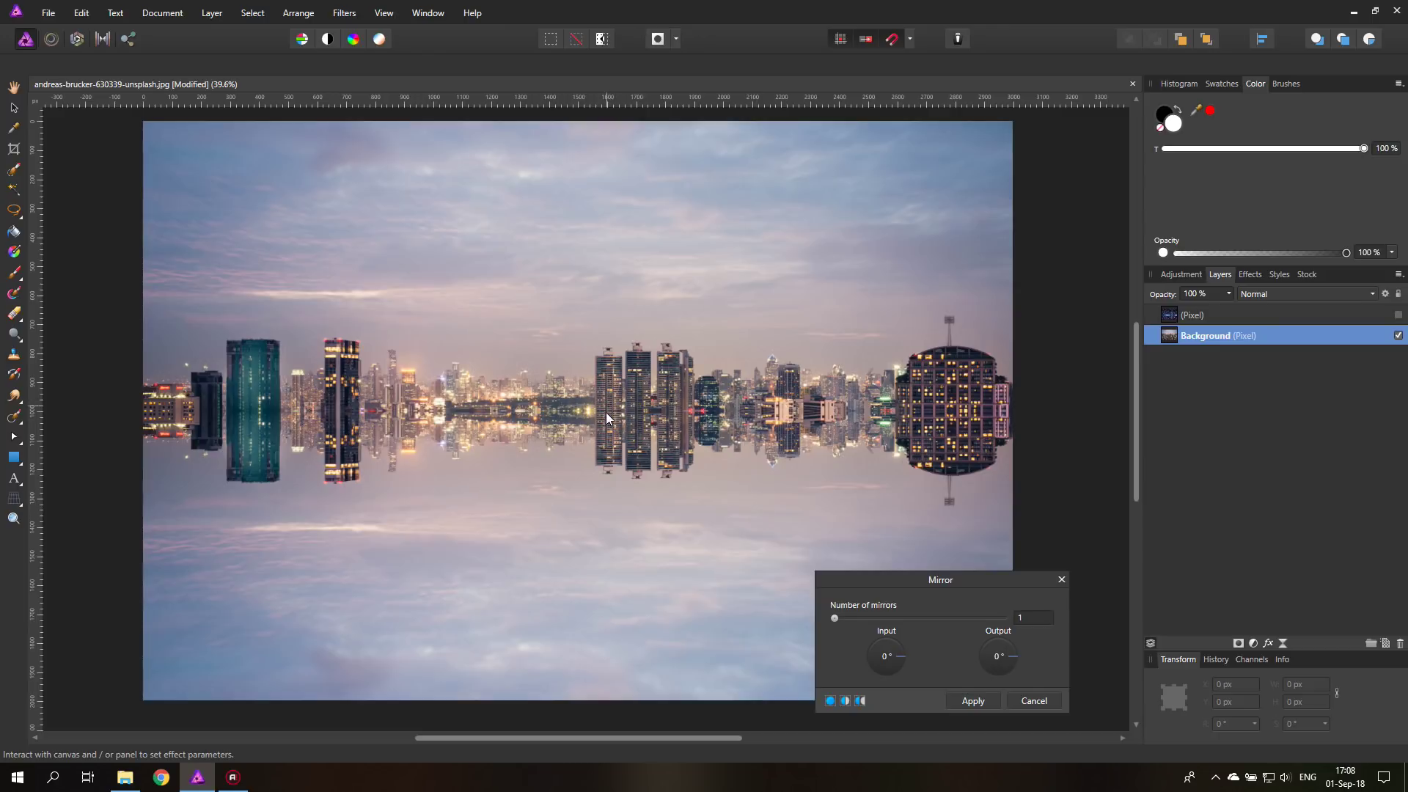
Try the Mirror filter with 4 mirrors and different mirror centres on the cityscape
drag(568, 415, 511, 478)
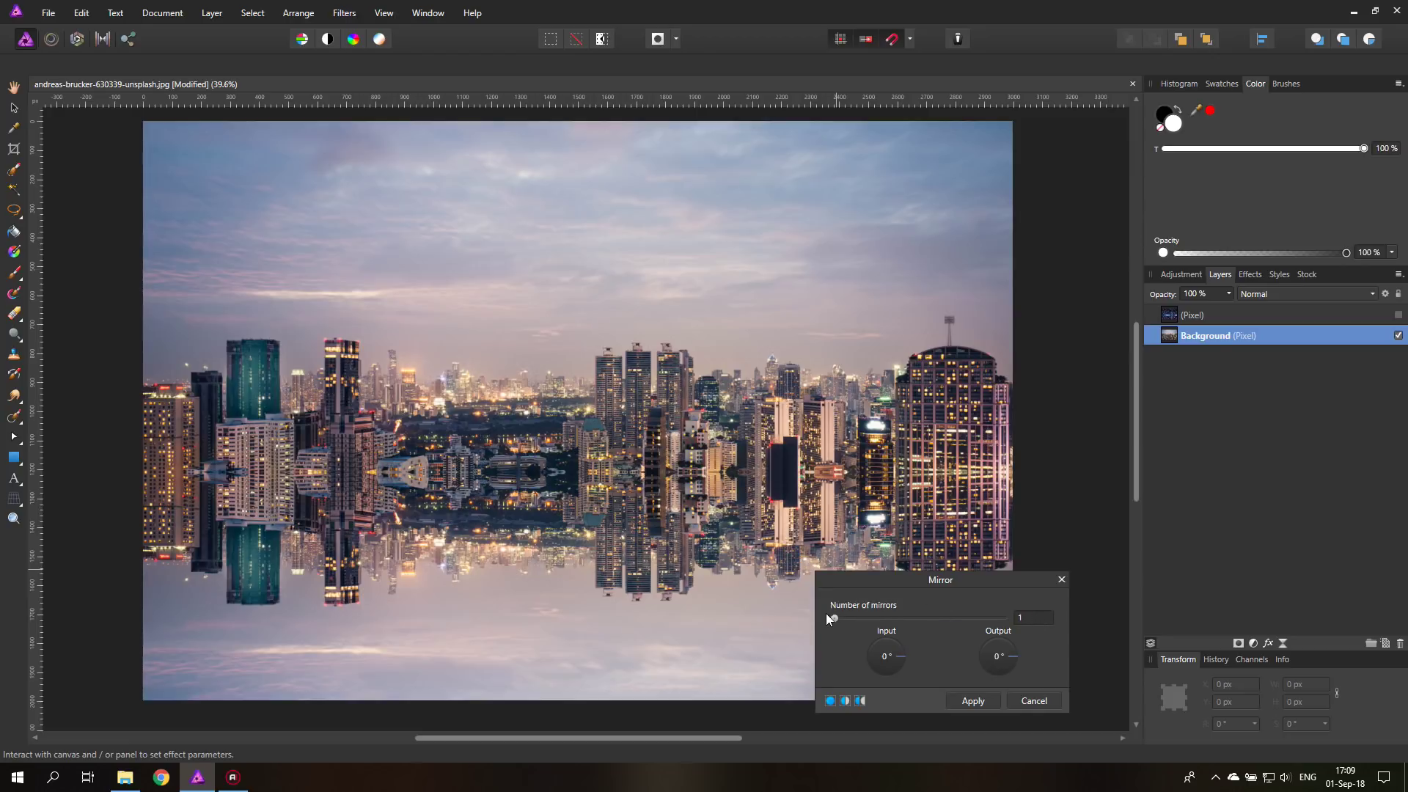
mouse_move(836, 620)
mouse_down()
mouse_move(991, 620)
mouse_move(842, 621)
mouse_move(863, 619)
mouse_up()
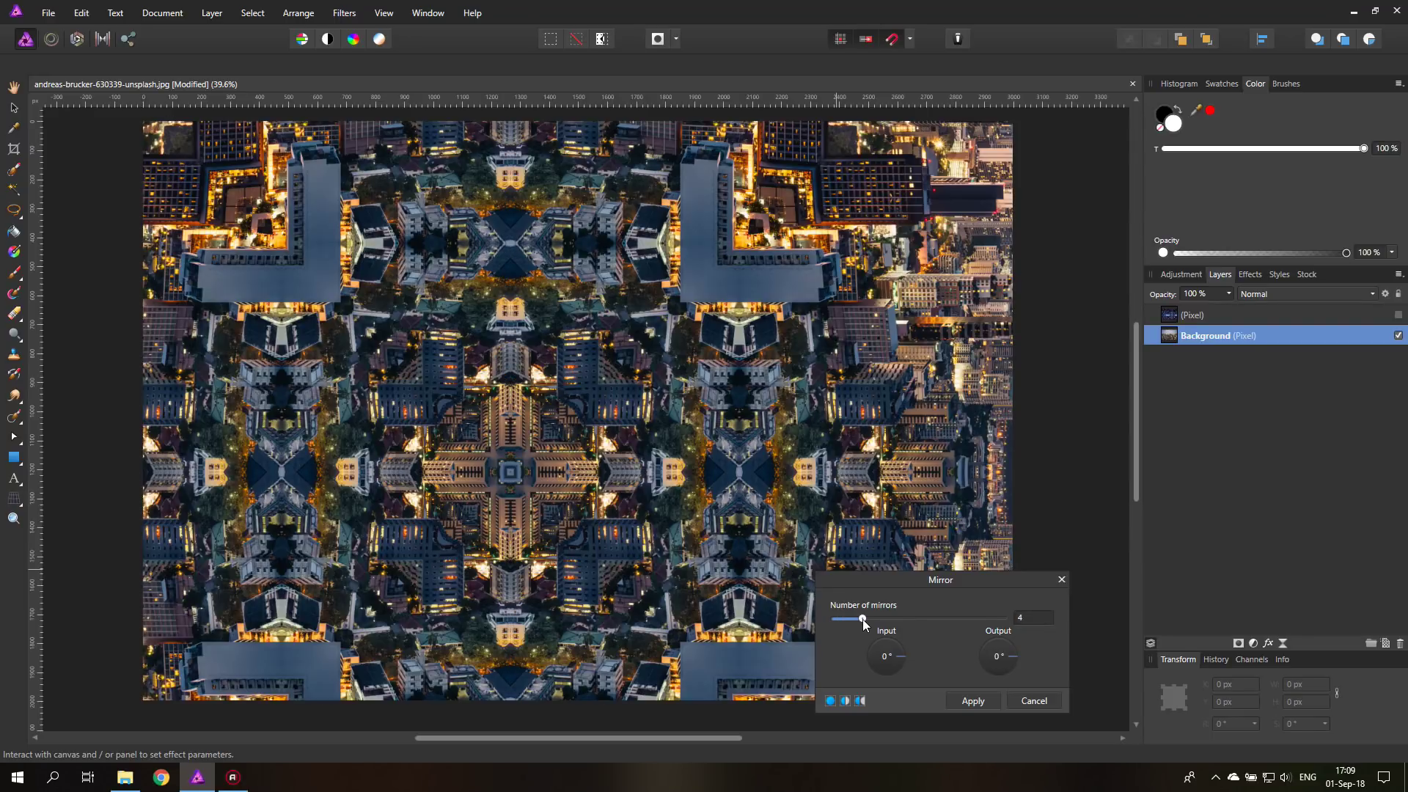
drag(506, 492, 462, 319)
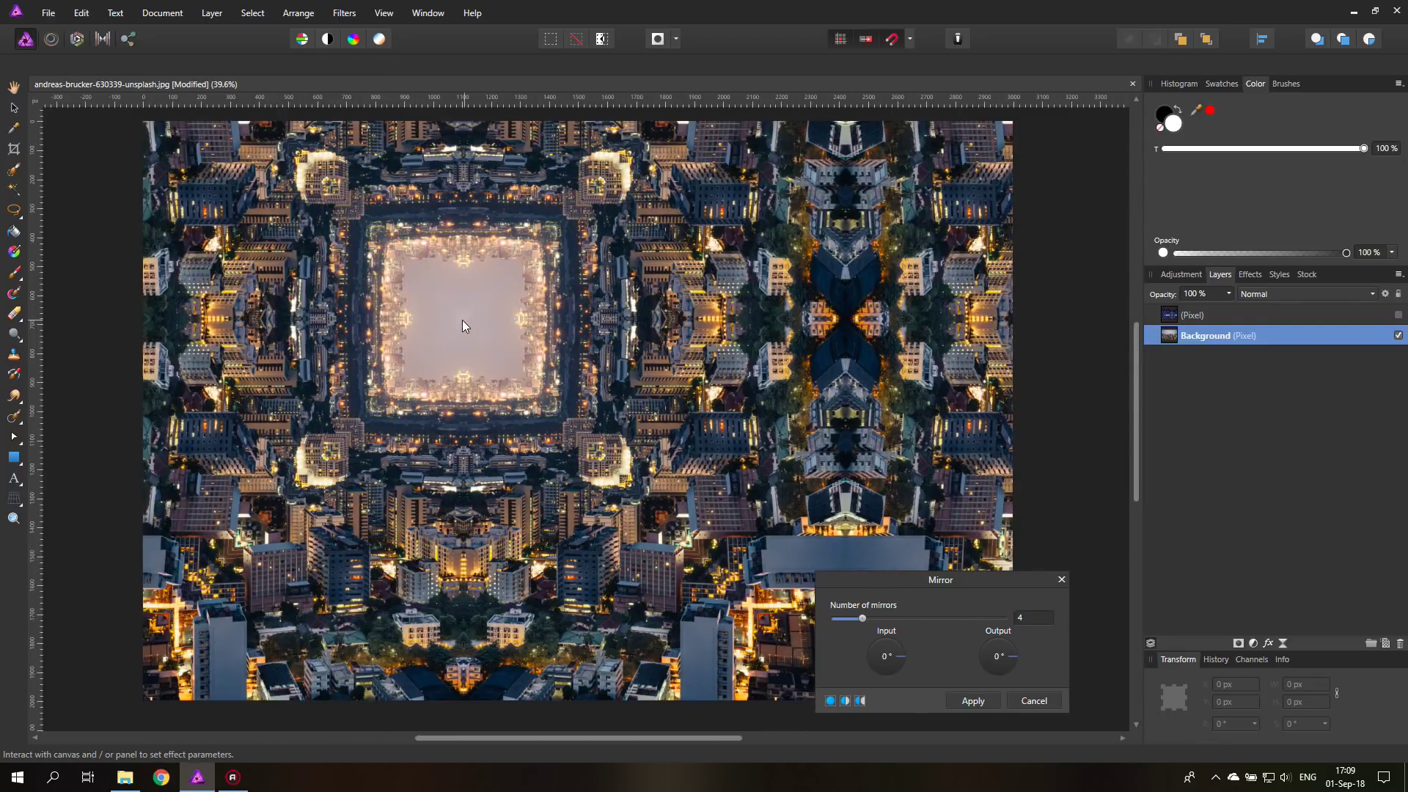
Set the Mirror filter to 2 mirrors, move its centre to the right of the image's middle, and apply it
drag(862, 620, 846, 620)
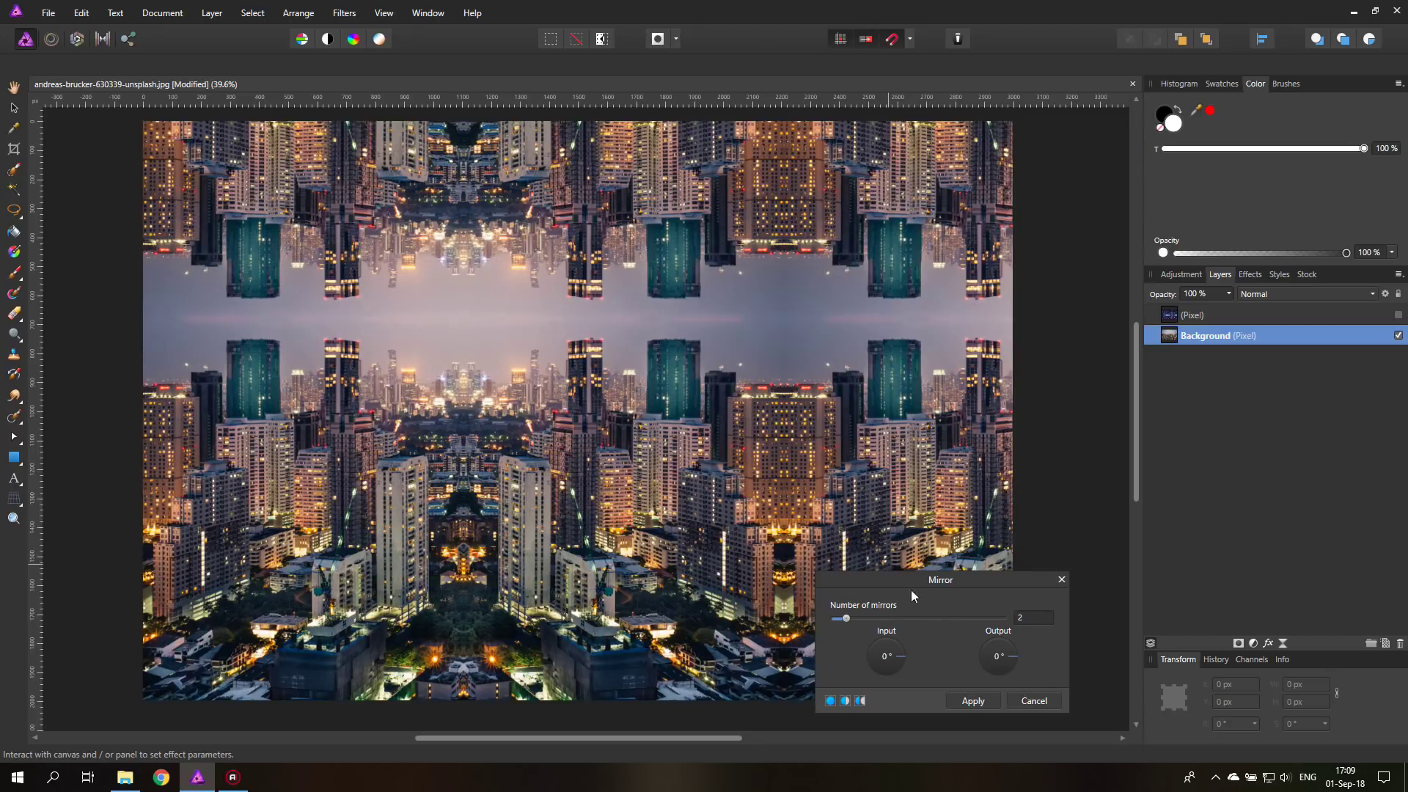
drag(505, 324, 757, 364)
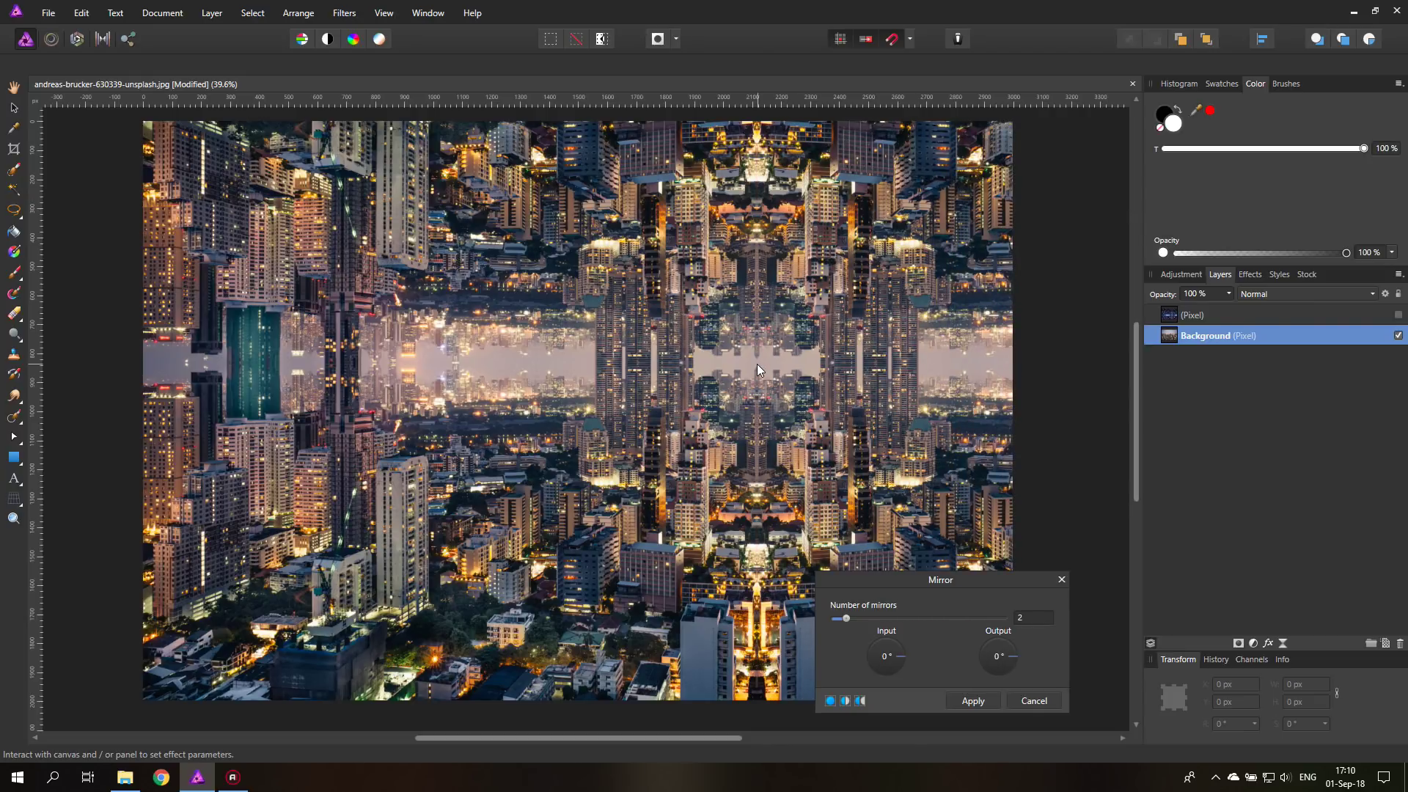
click(974, 703)
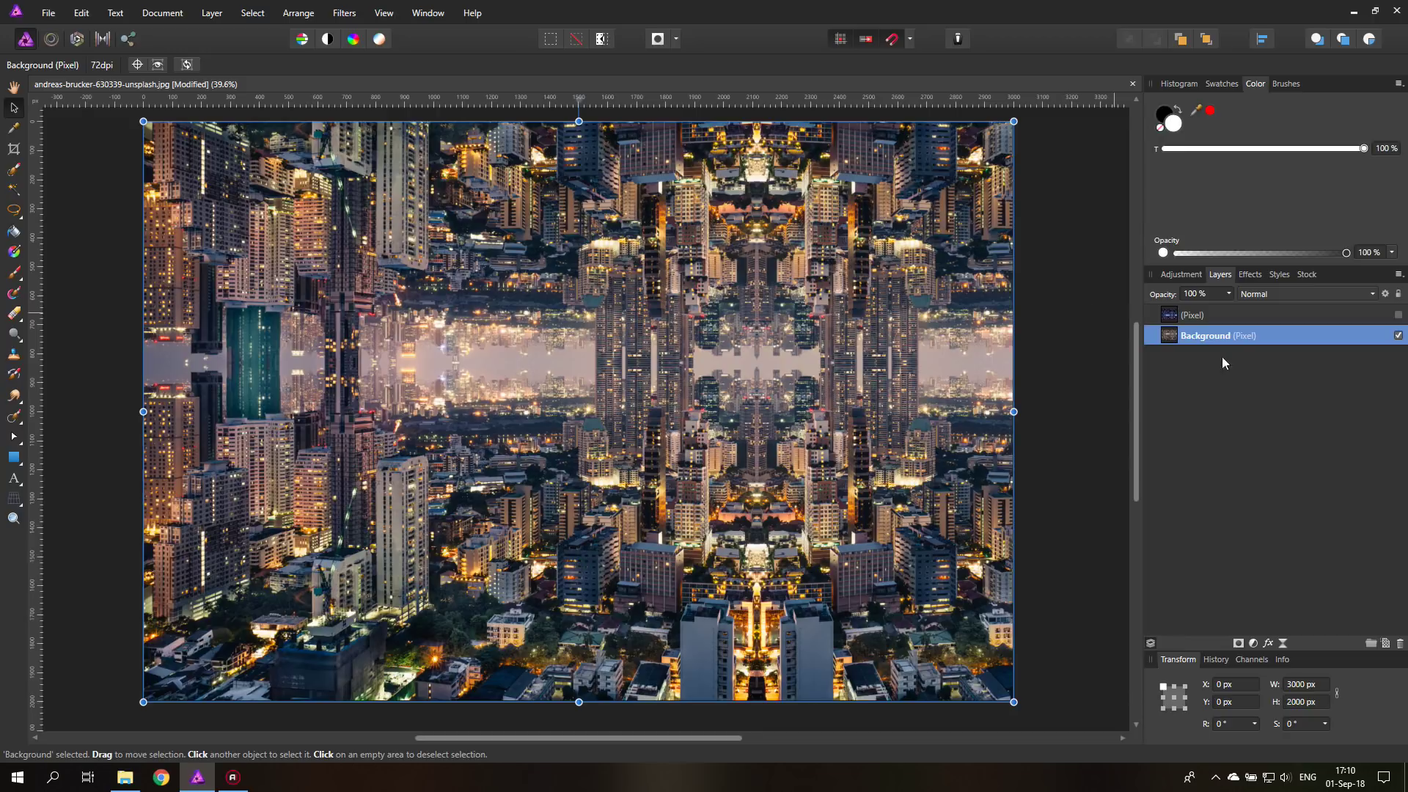
Add a Recolor adjustment above the Background with a blue hue of 219.9° and the Soft Light blend mode
click(1253, 643)
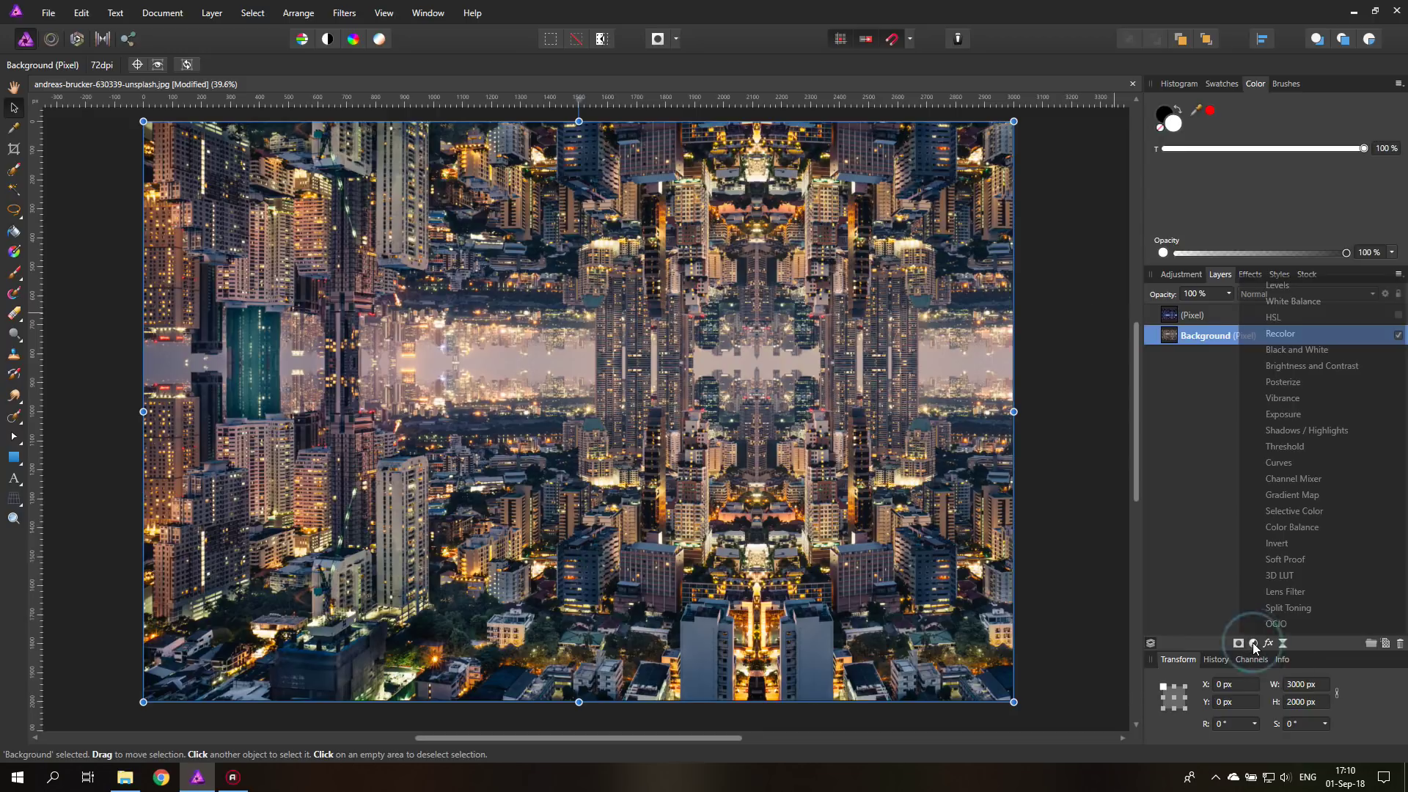
click(1281, 334)
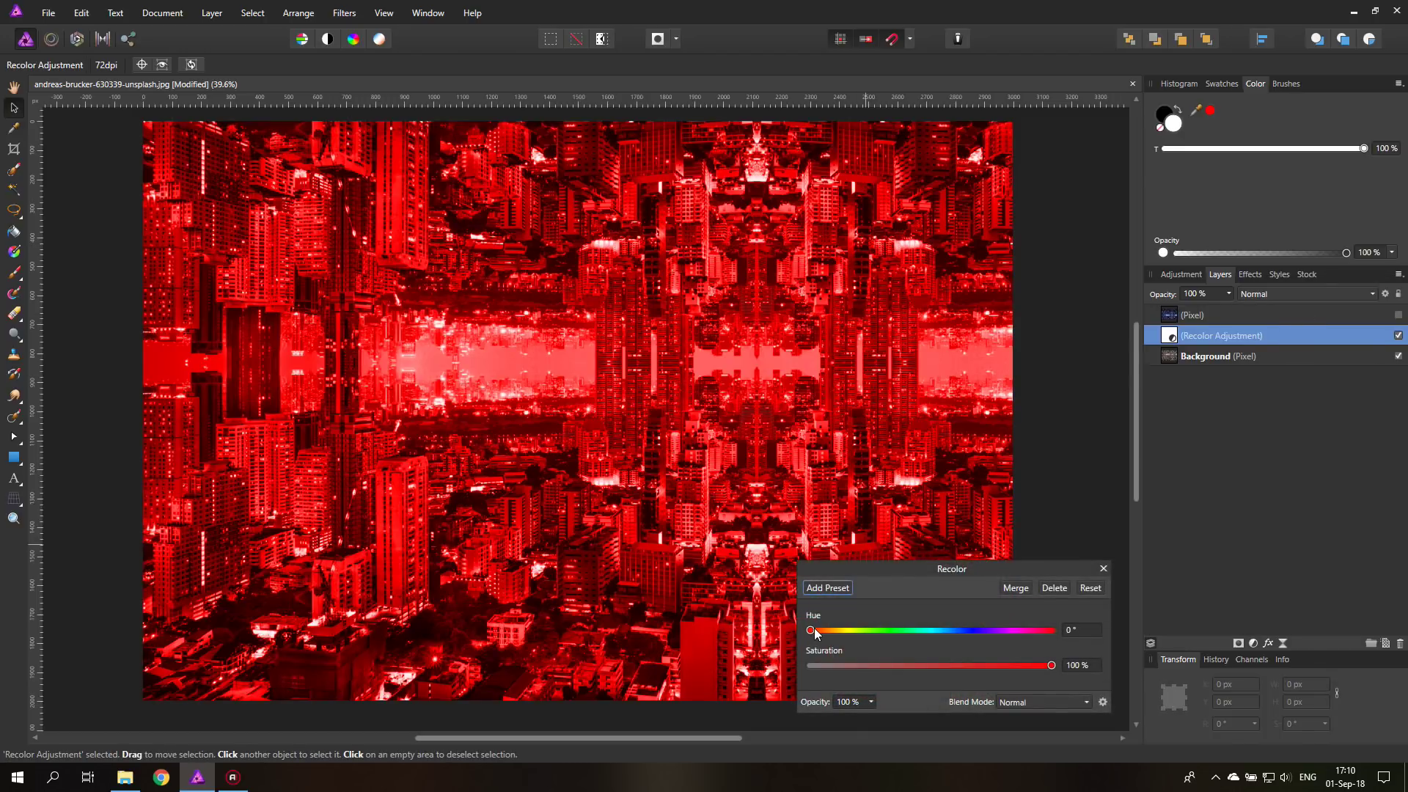
drag(811, 630, 958, 632)
click(1027, 701)
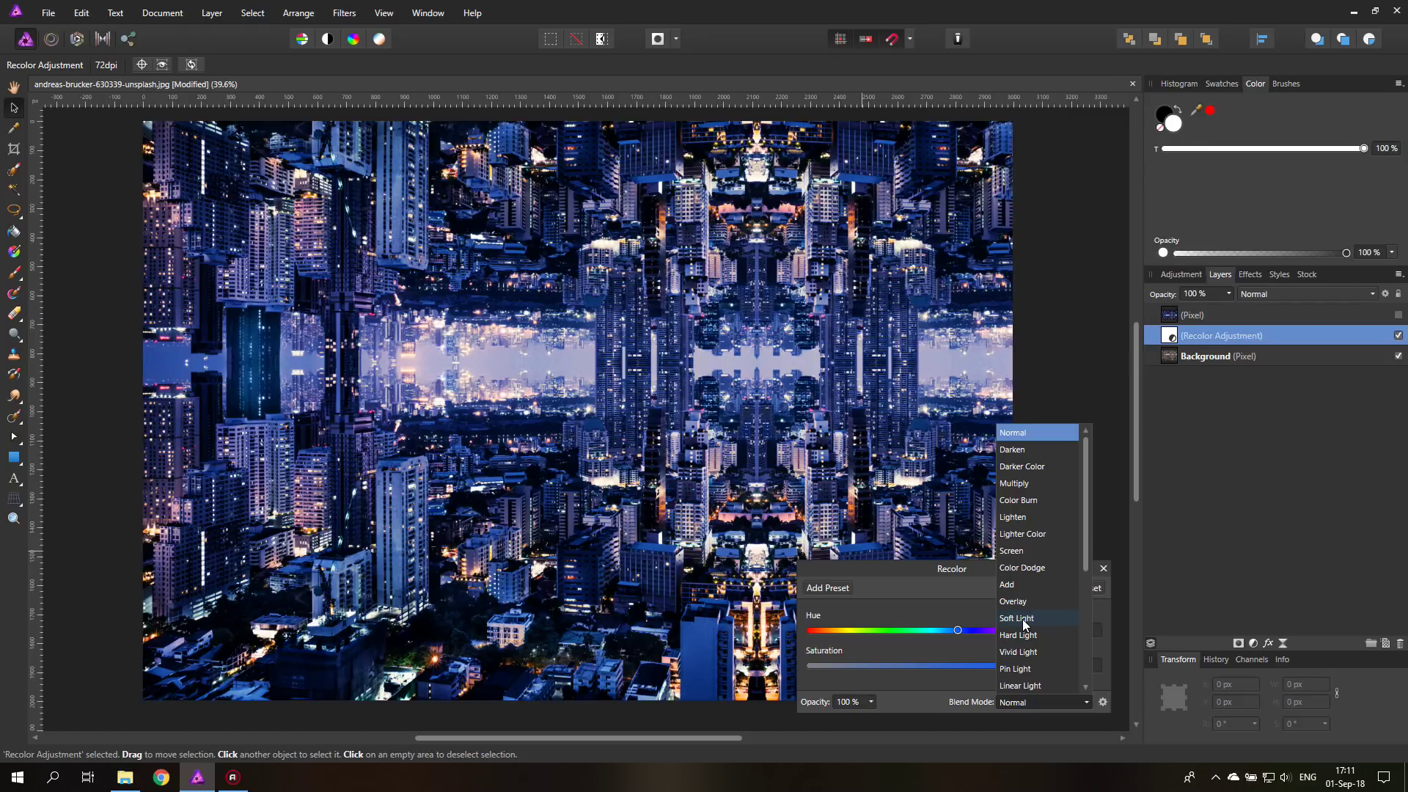
click(1027, 620)
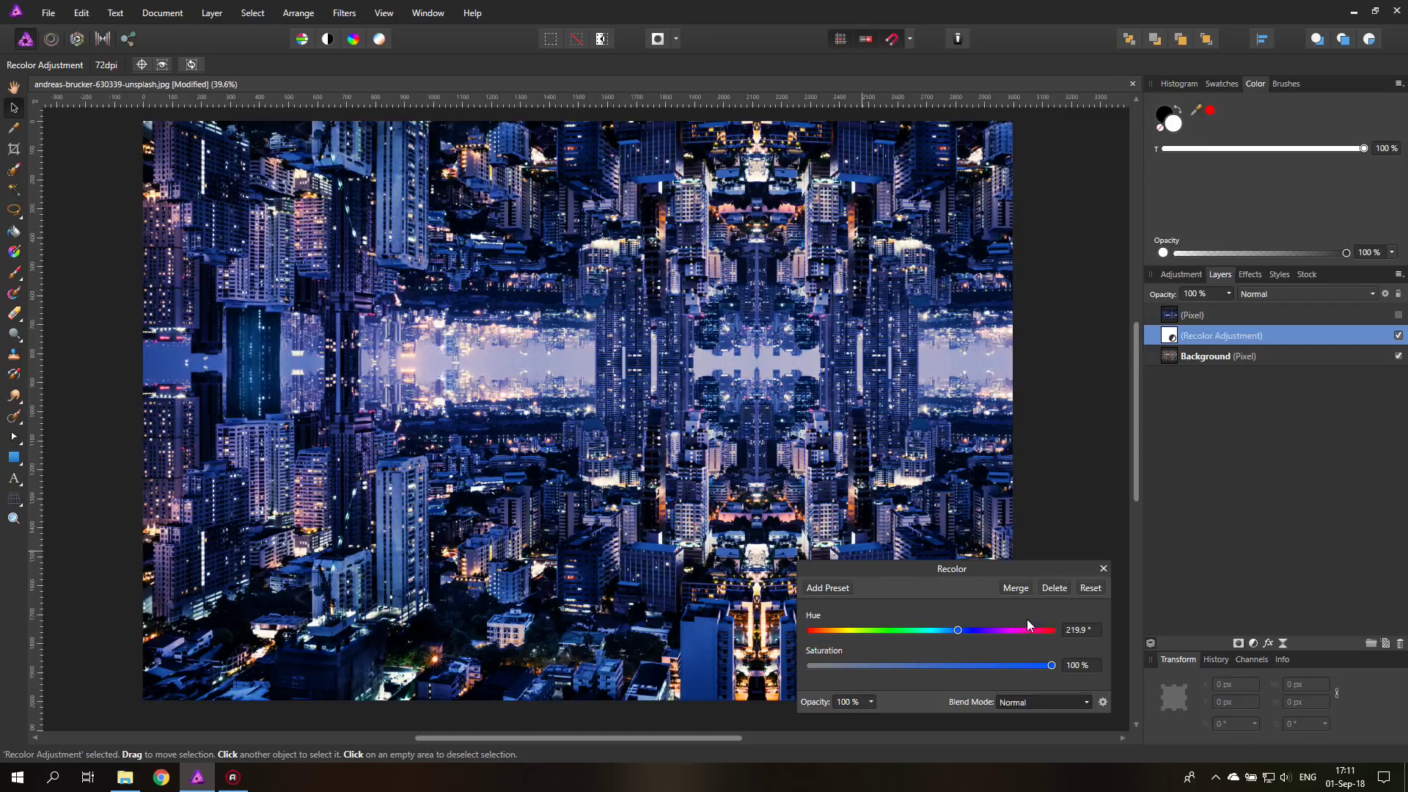
click(1103, 568)
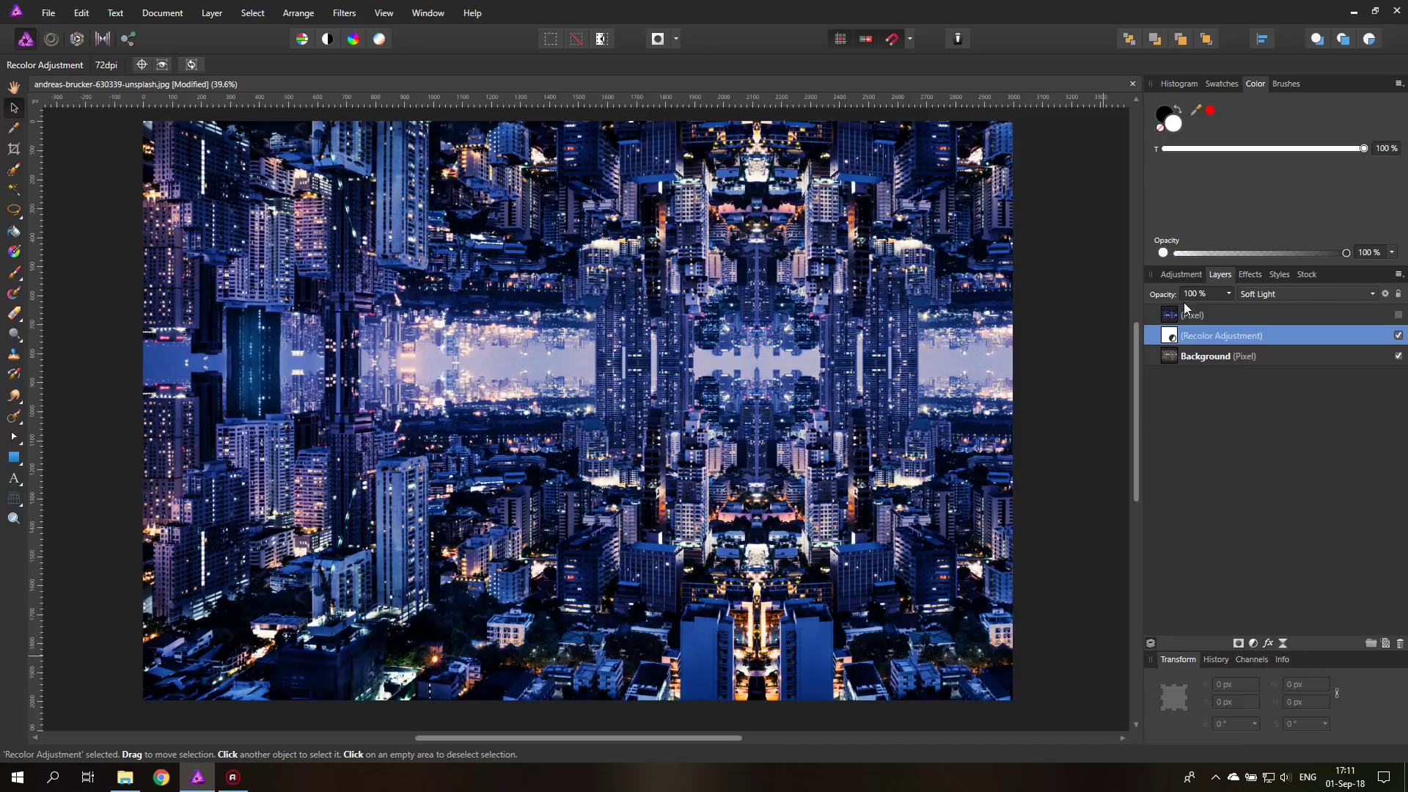
double_click(1171, 338)
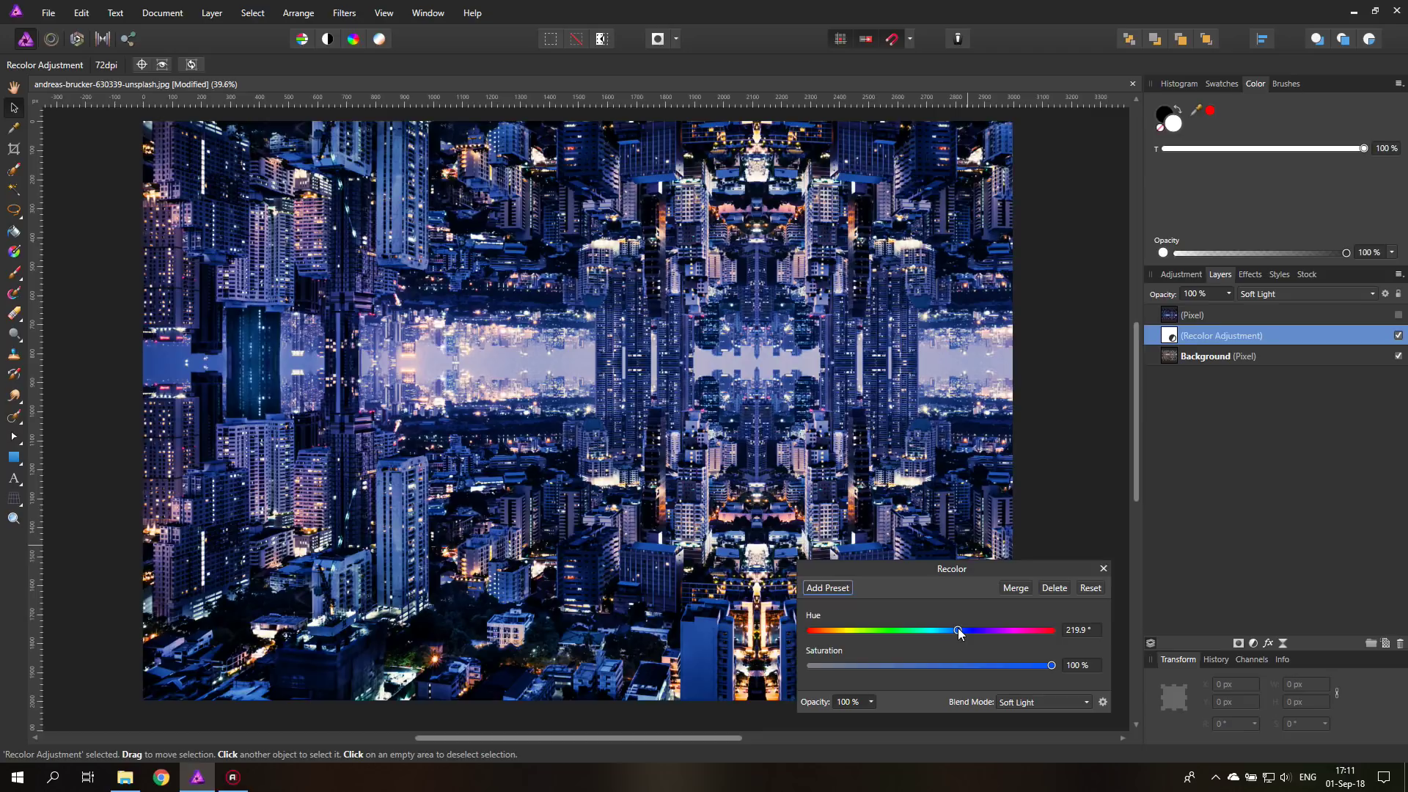
click(1102, 569)
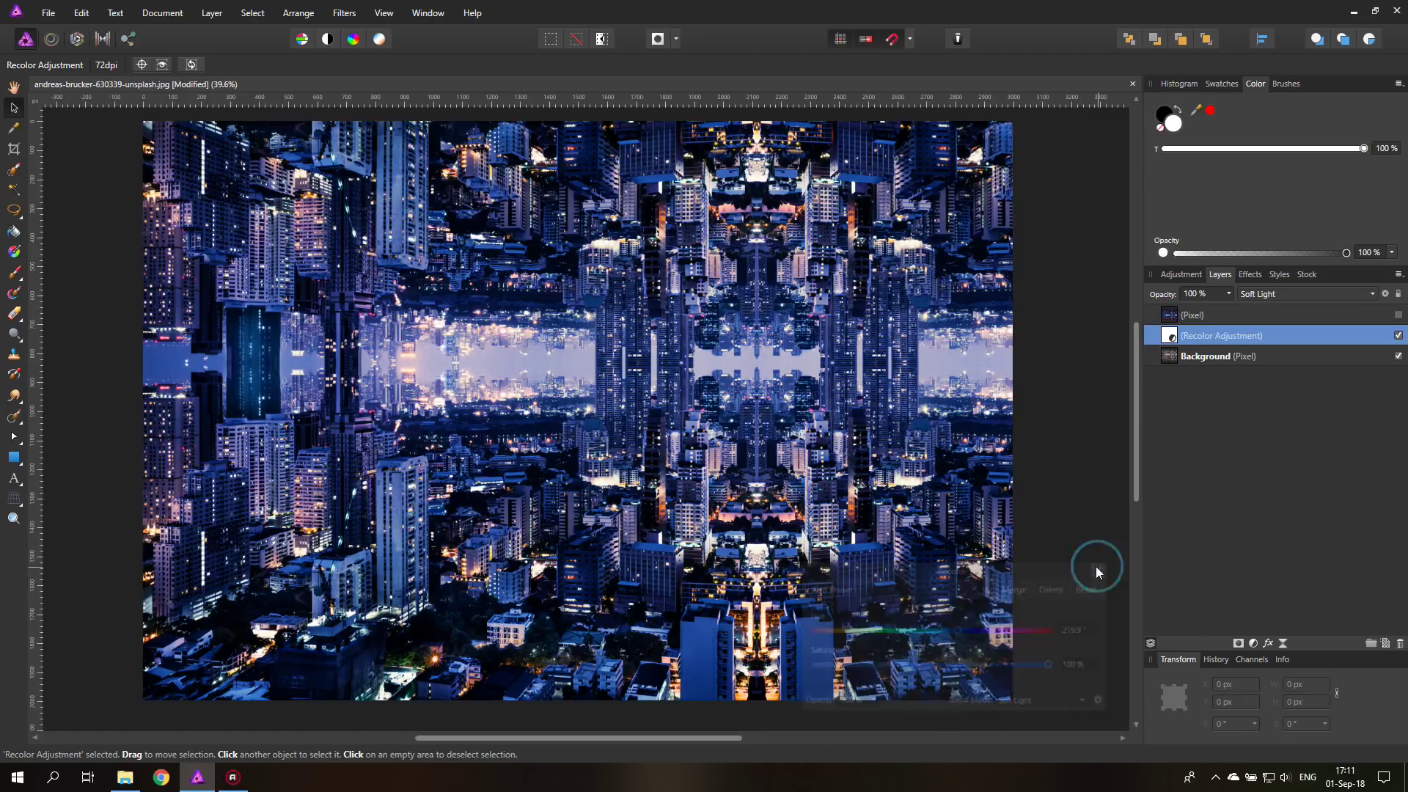
Add a second Recolor adjustment with a purple hue of 267°, full saturation and the Lighter Color blend mode
click(1256, 644)
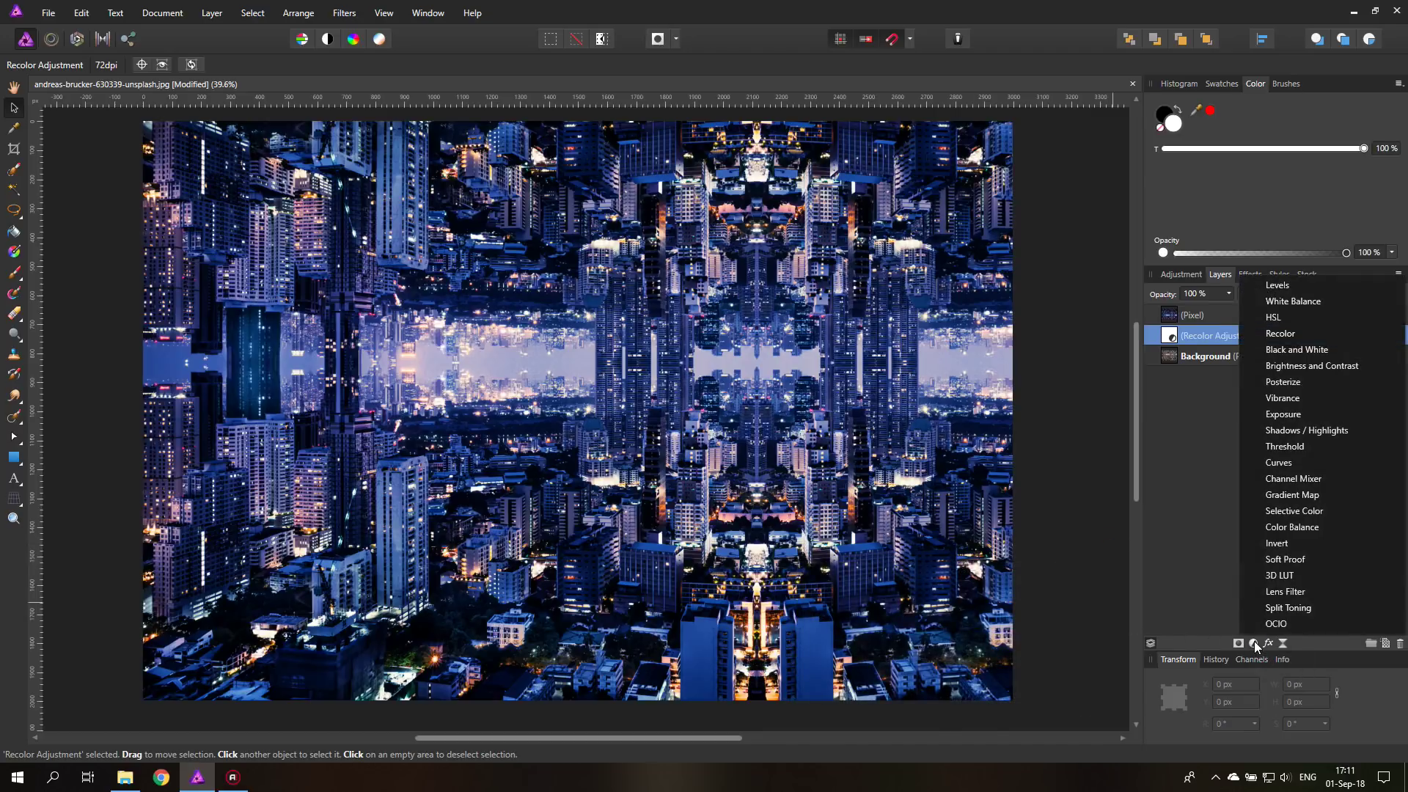
click(1319, 330)
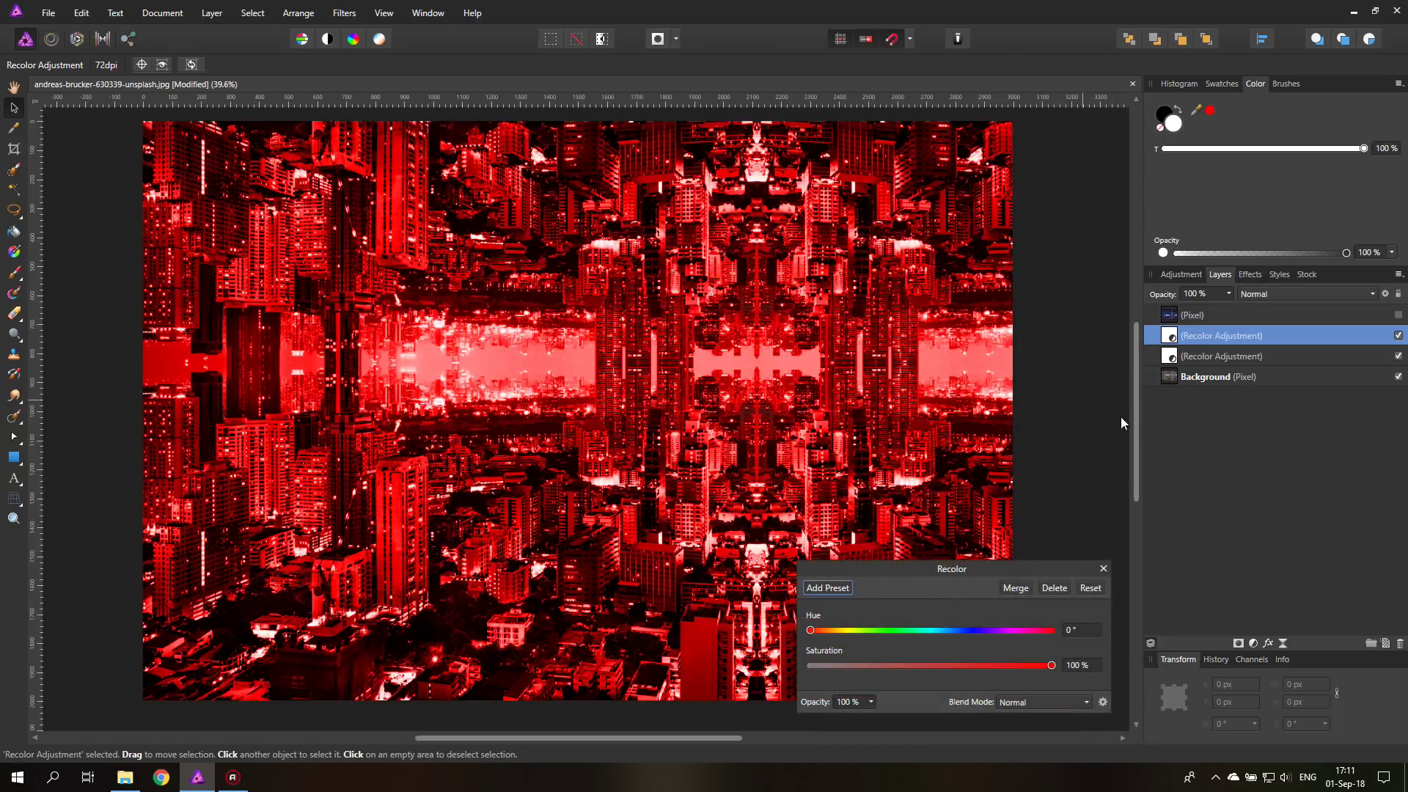
click(992, 630)
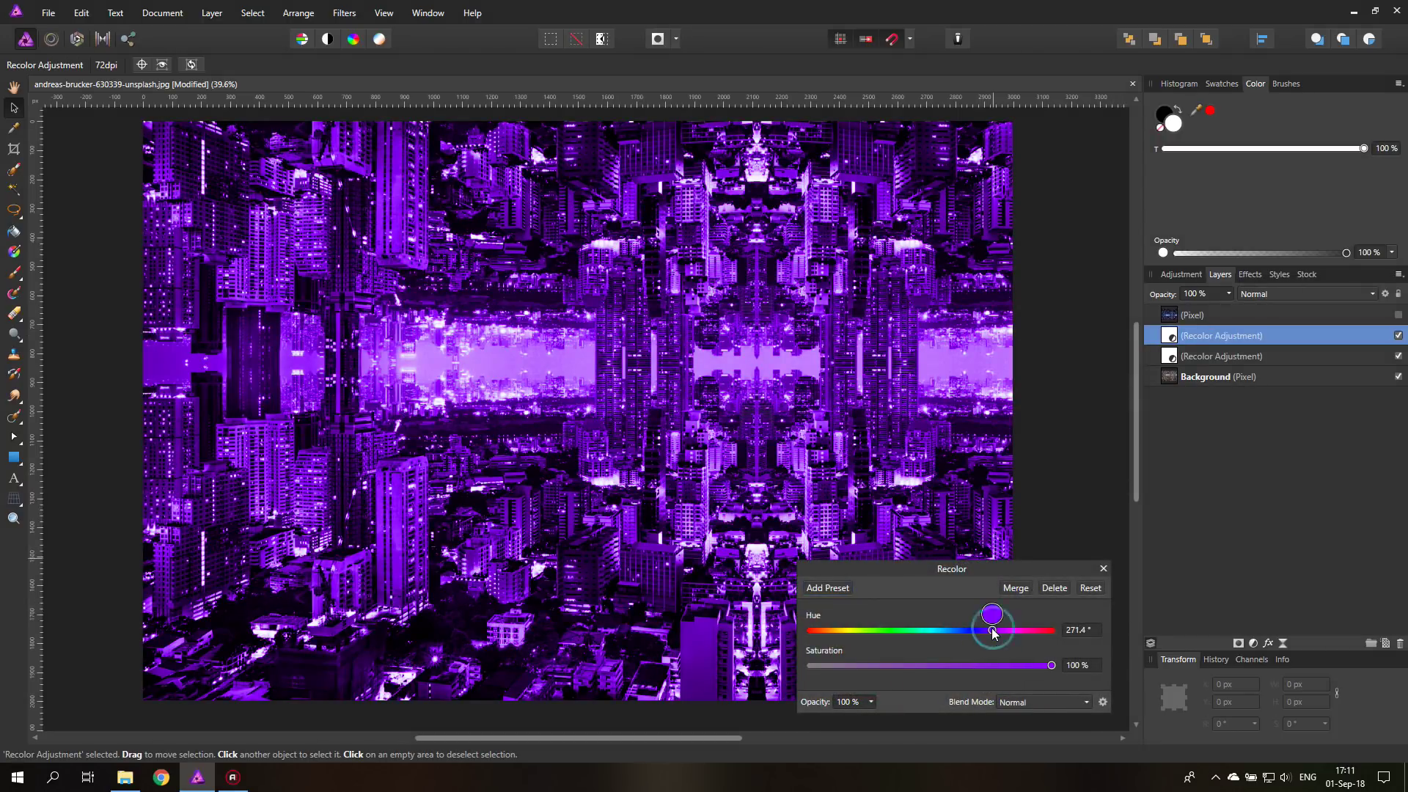
drag(990, 630, 989, 630)
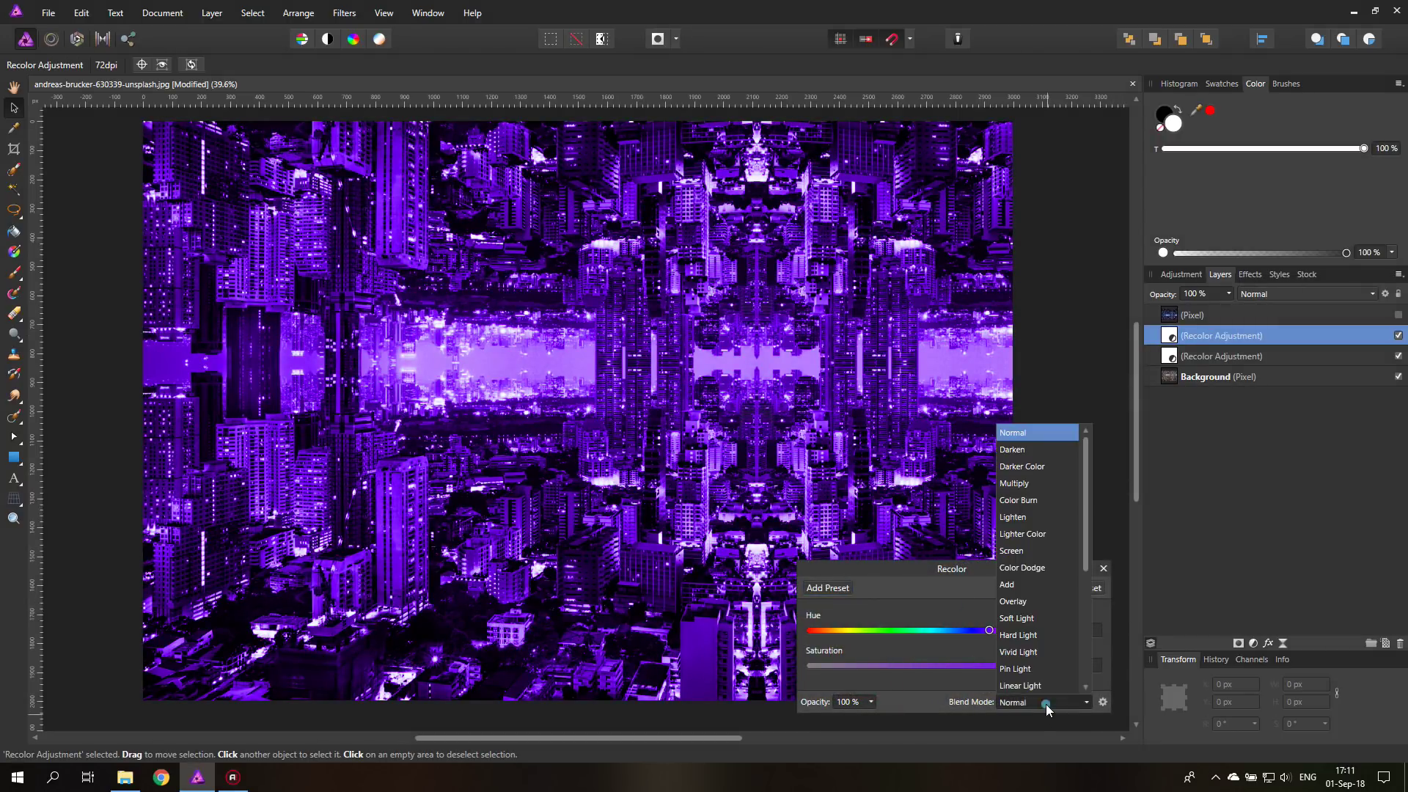
click(1047, 704)
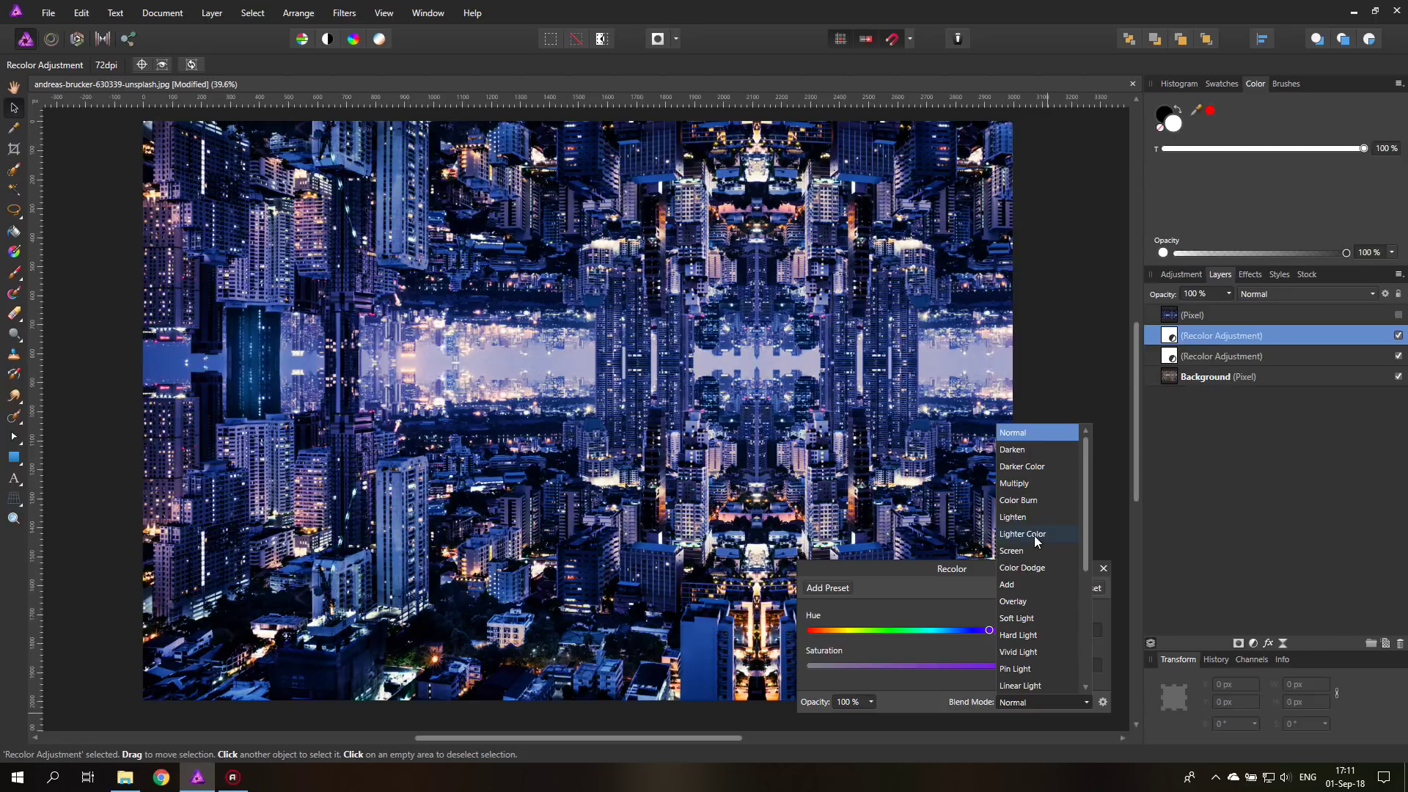
click(1034, 535)
drag(1051, 665, 957, 672)
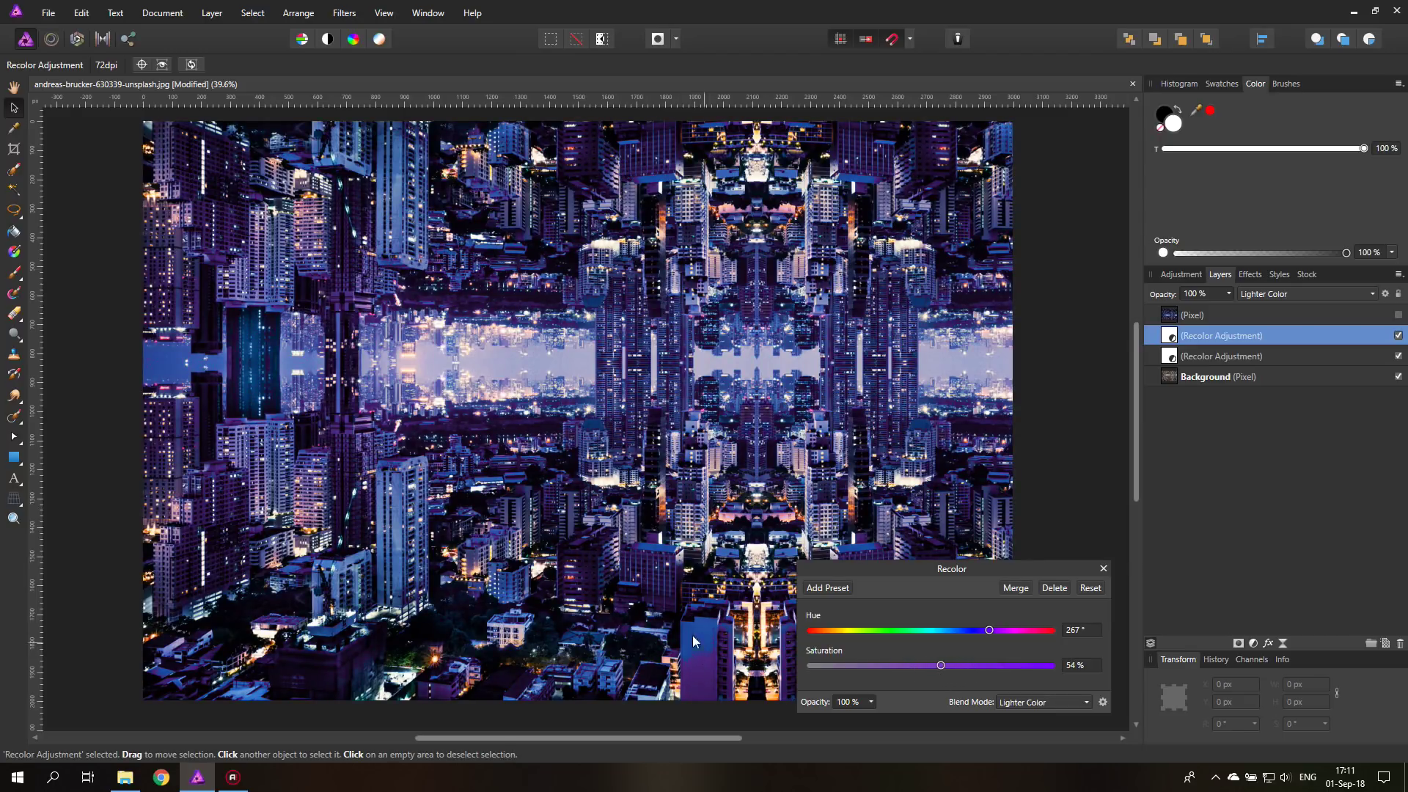
drag(946, 663, 1074, 666)
click(1104, 569)
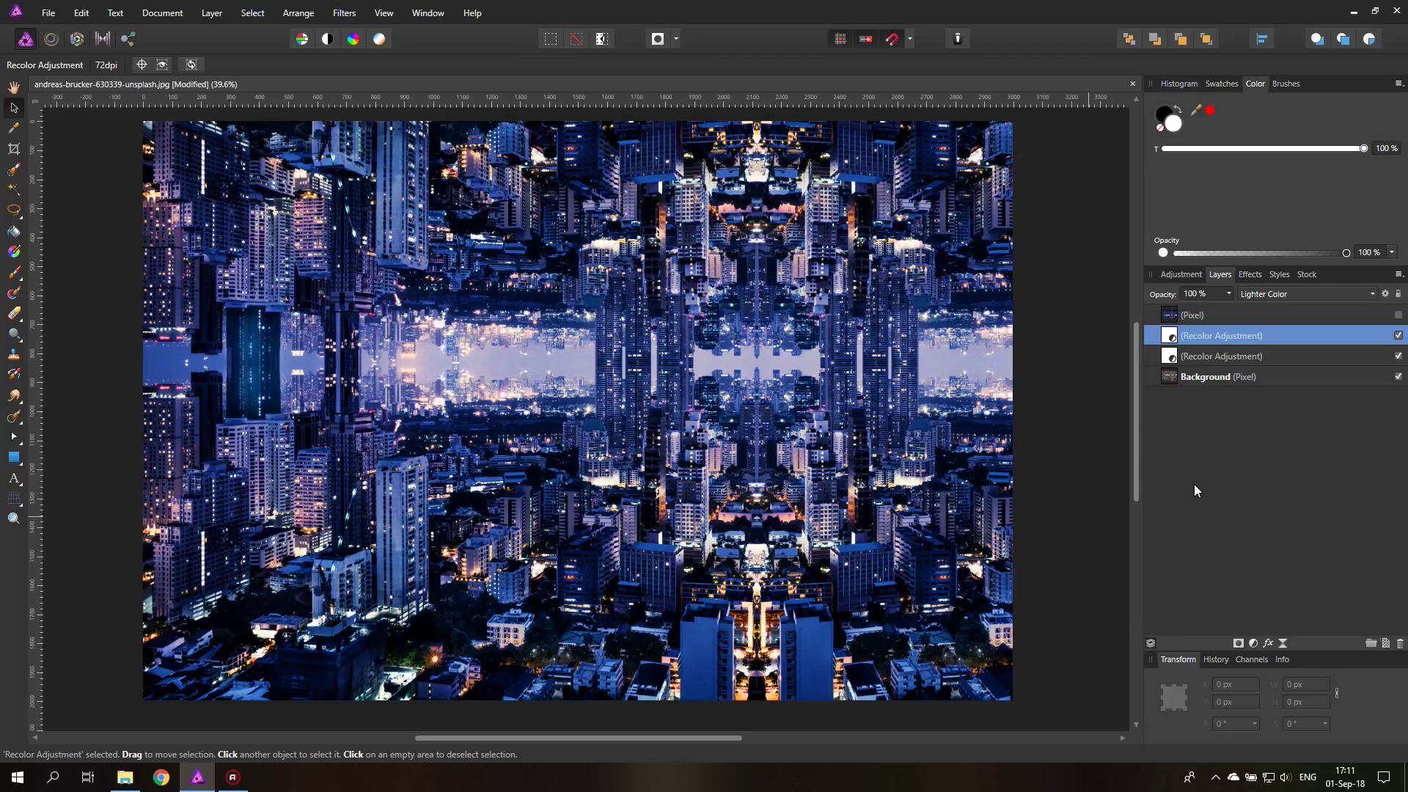
Add a Split Toning adjustment with a shadows saturation of 48% and a shadows hue of 151.1°
click(1253, 643)
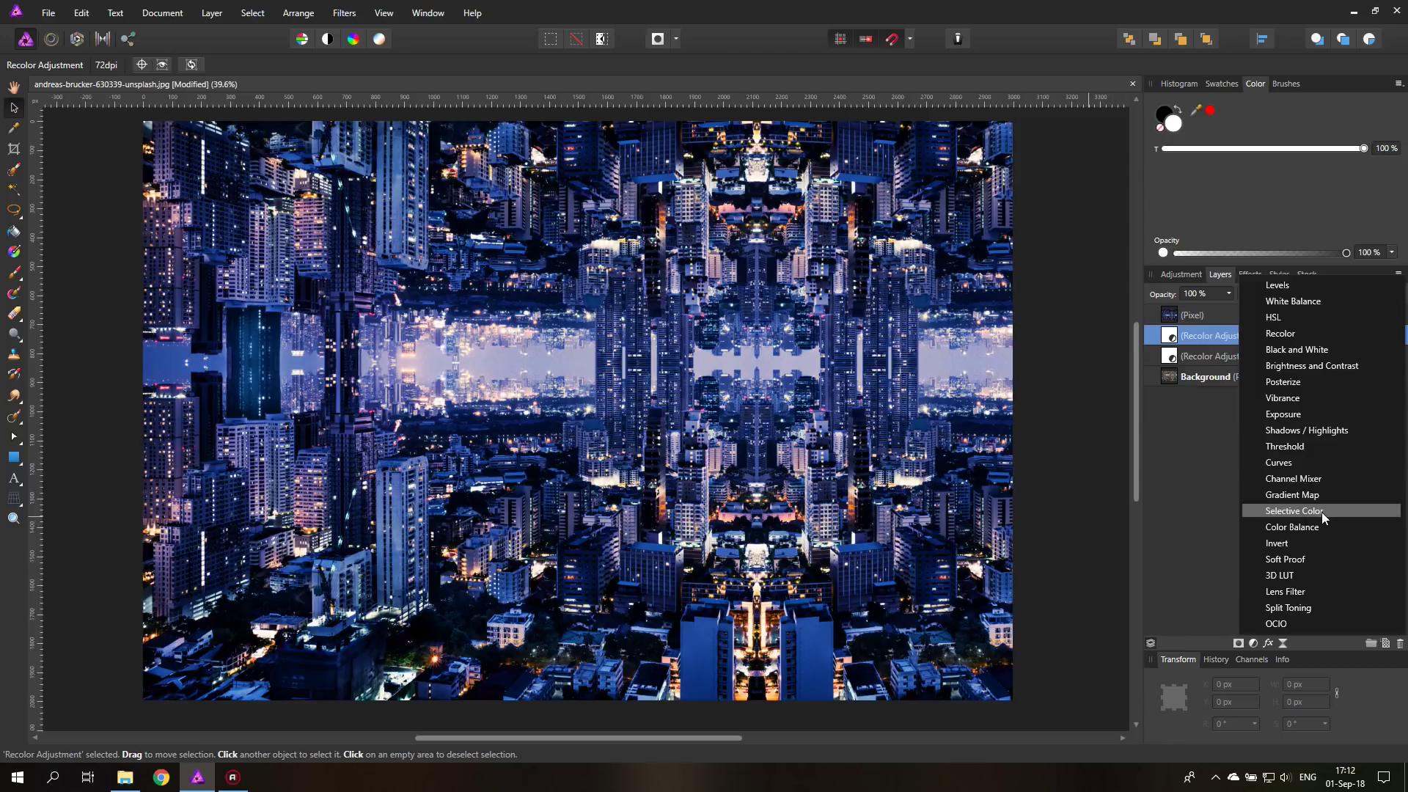
click(1291, 609)
drag(886, 491, 1057, 417)
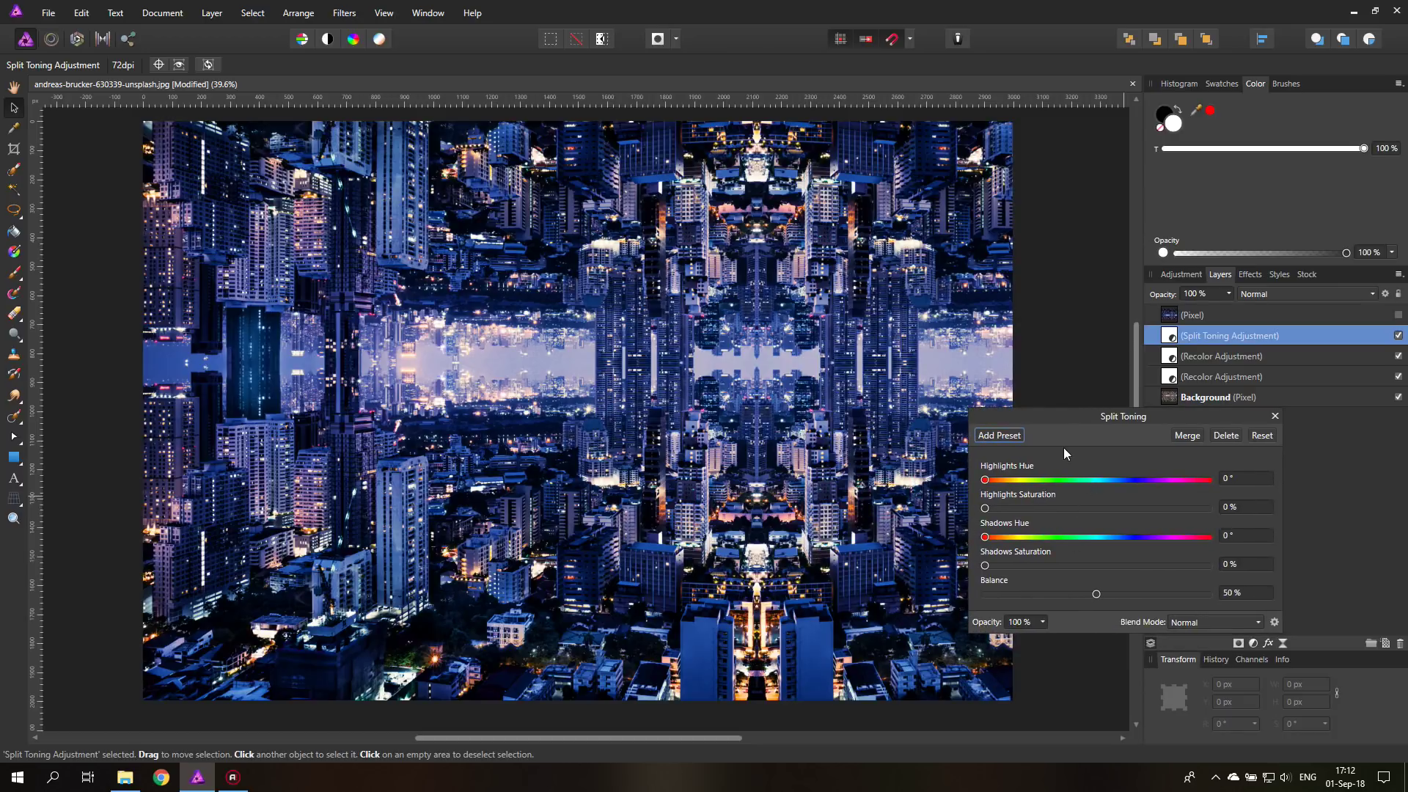
drag(1036, 415, 1076, 433)
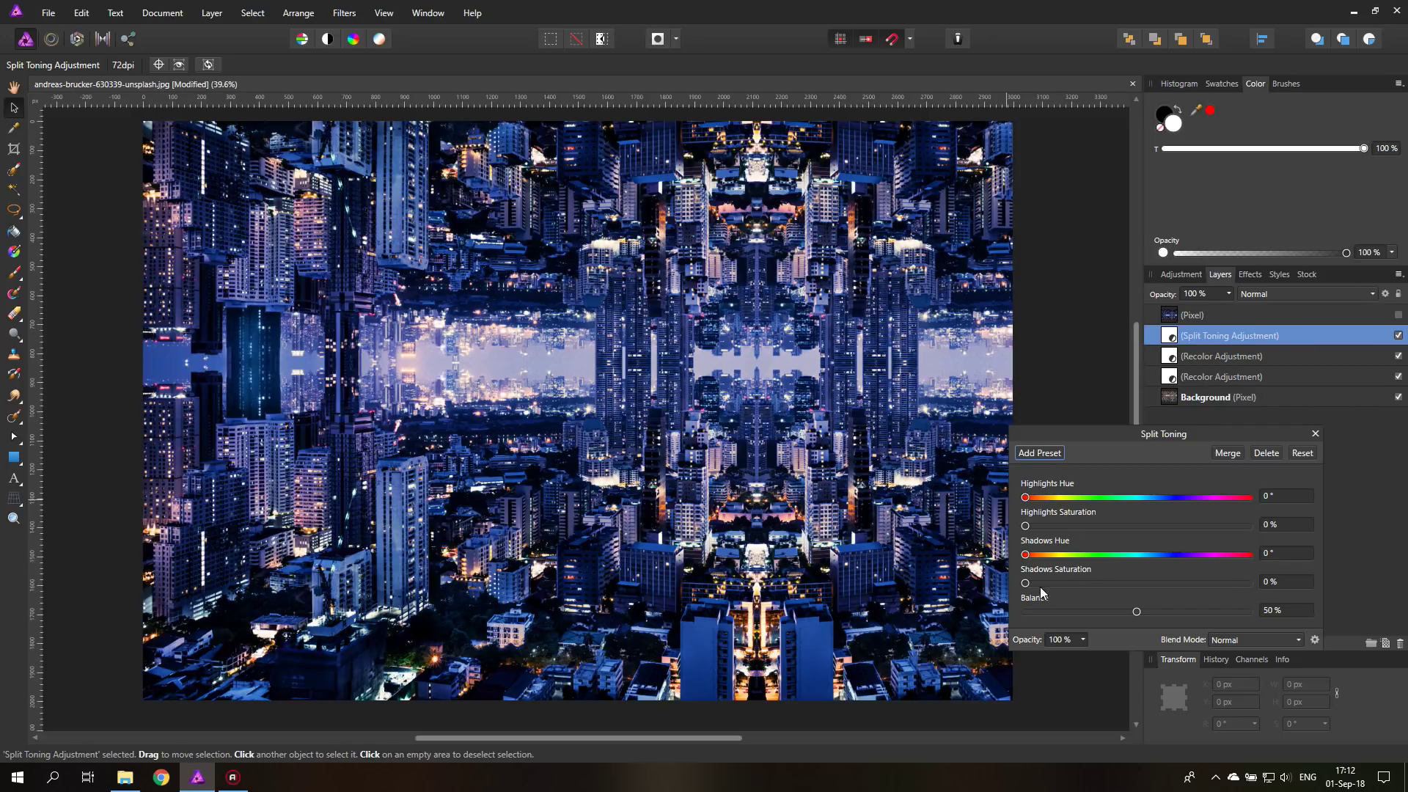
drag(1025, 583, 1130, 575)
drag(1025, 556, 1119, 555)
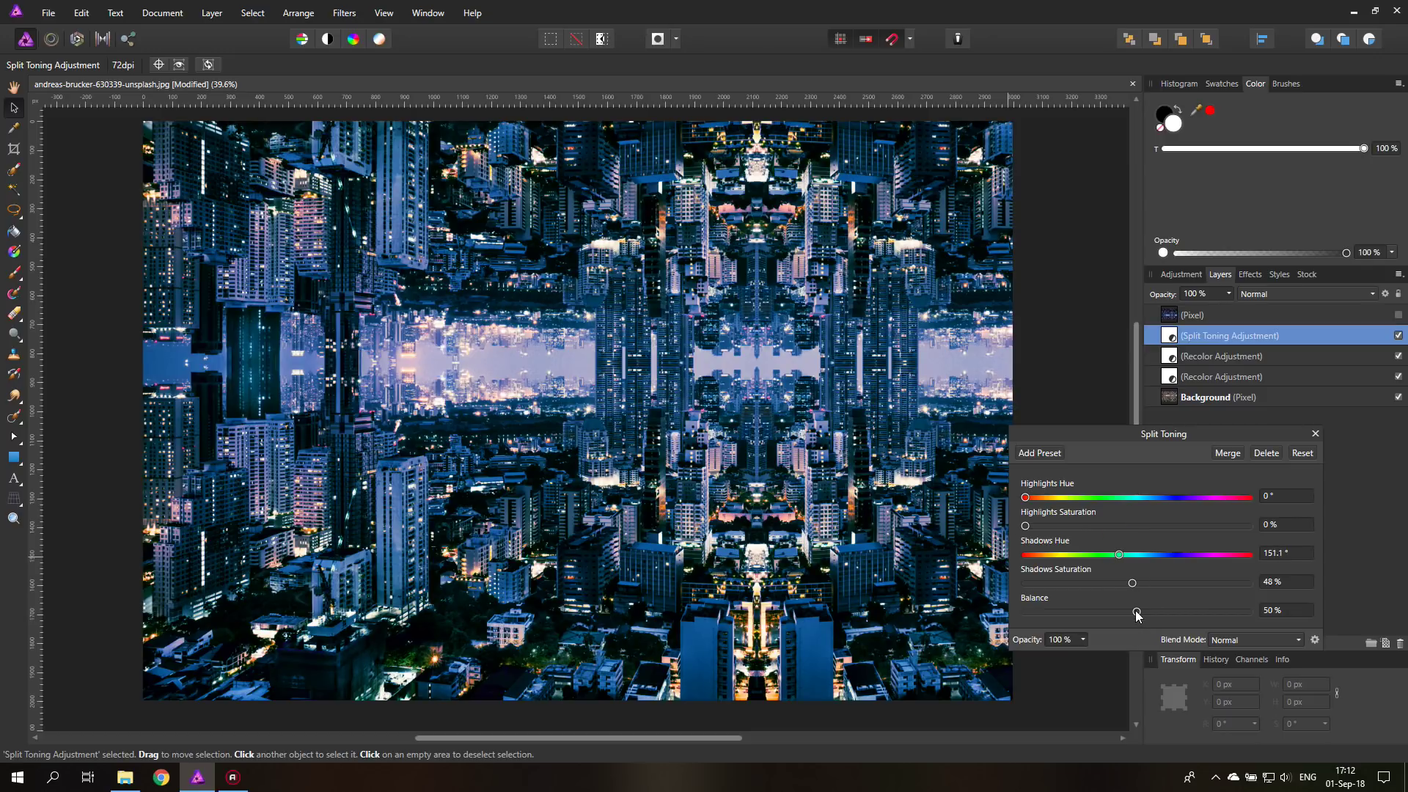
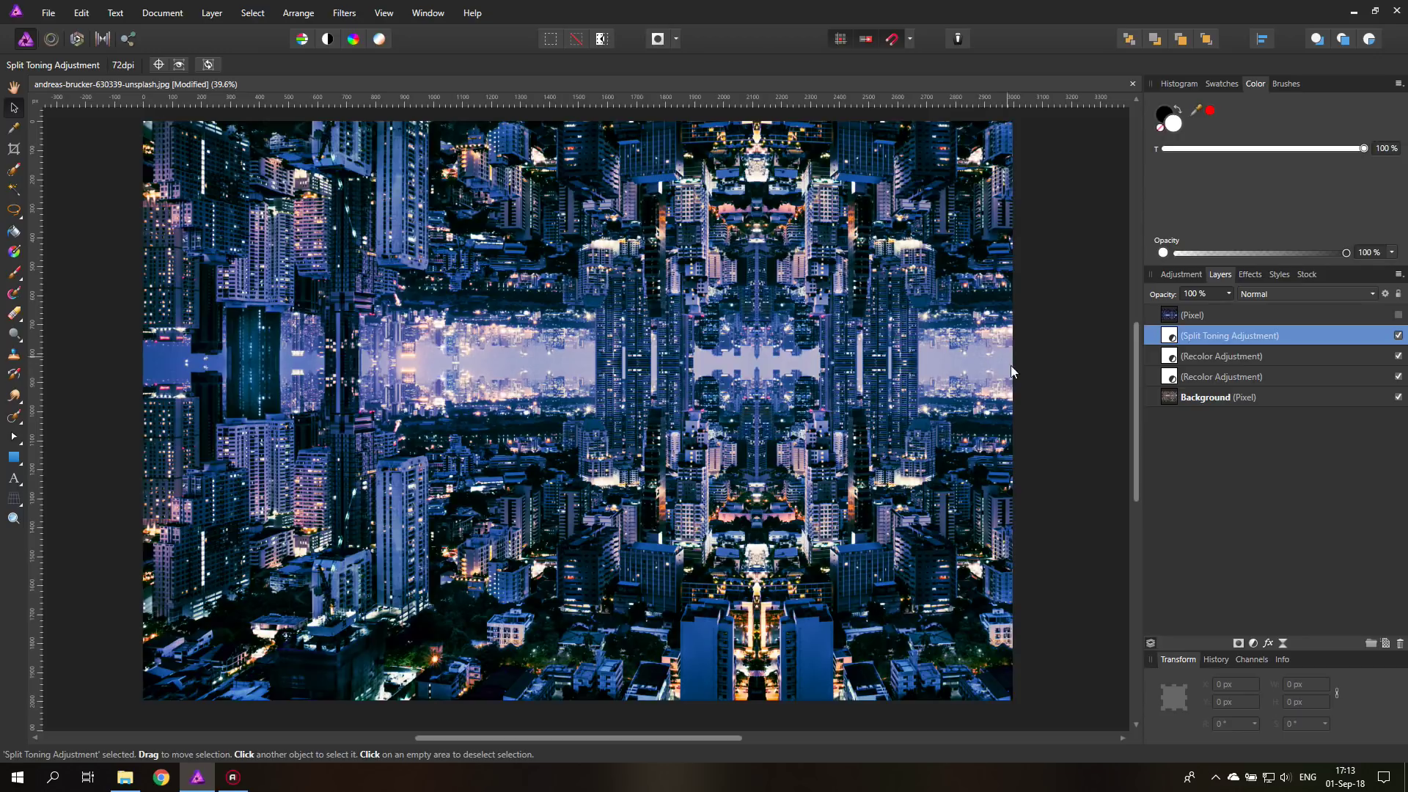
Add an empty pixel layer above the Split Toning adjustment and prepare a 305 px paint brush with a bright red colour
click(1385, 643)
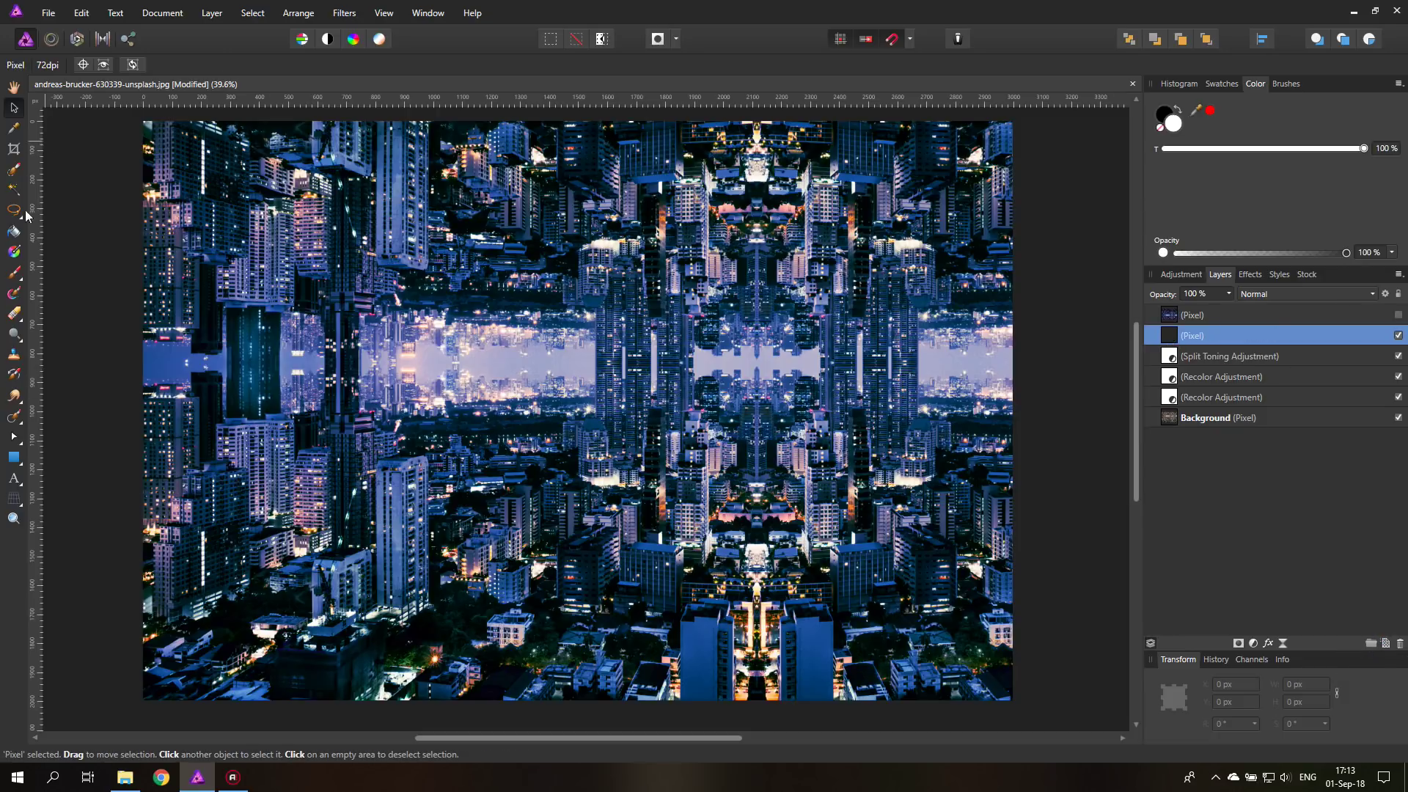
click(13, 273)
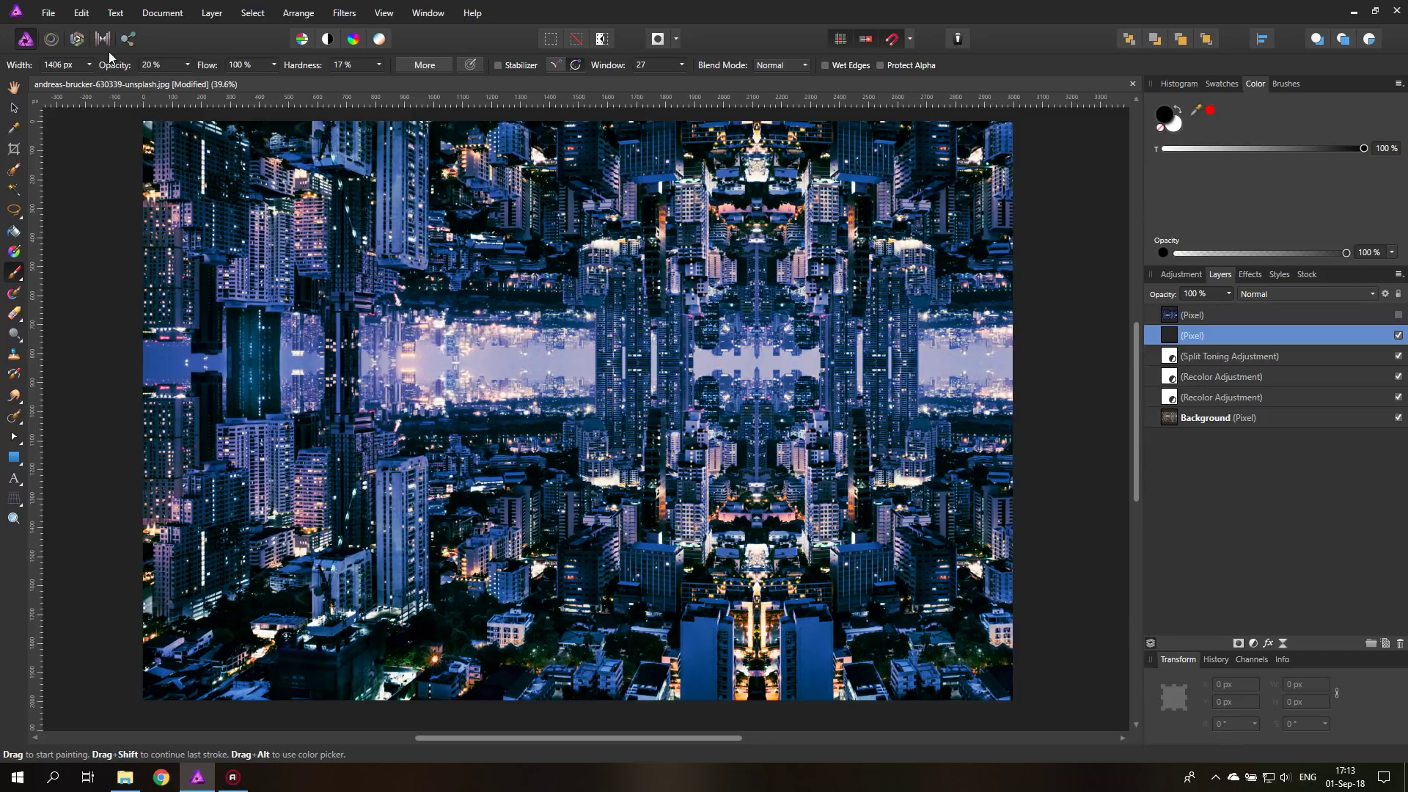
drag(91, 70, 69, 81)
double_click(1166, 115)
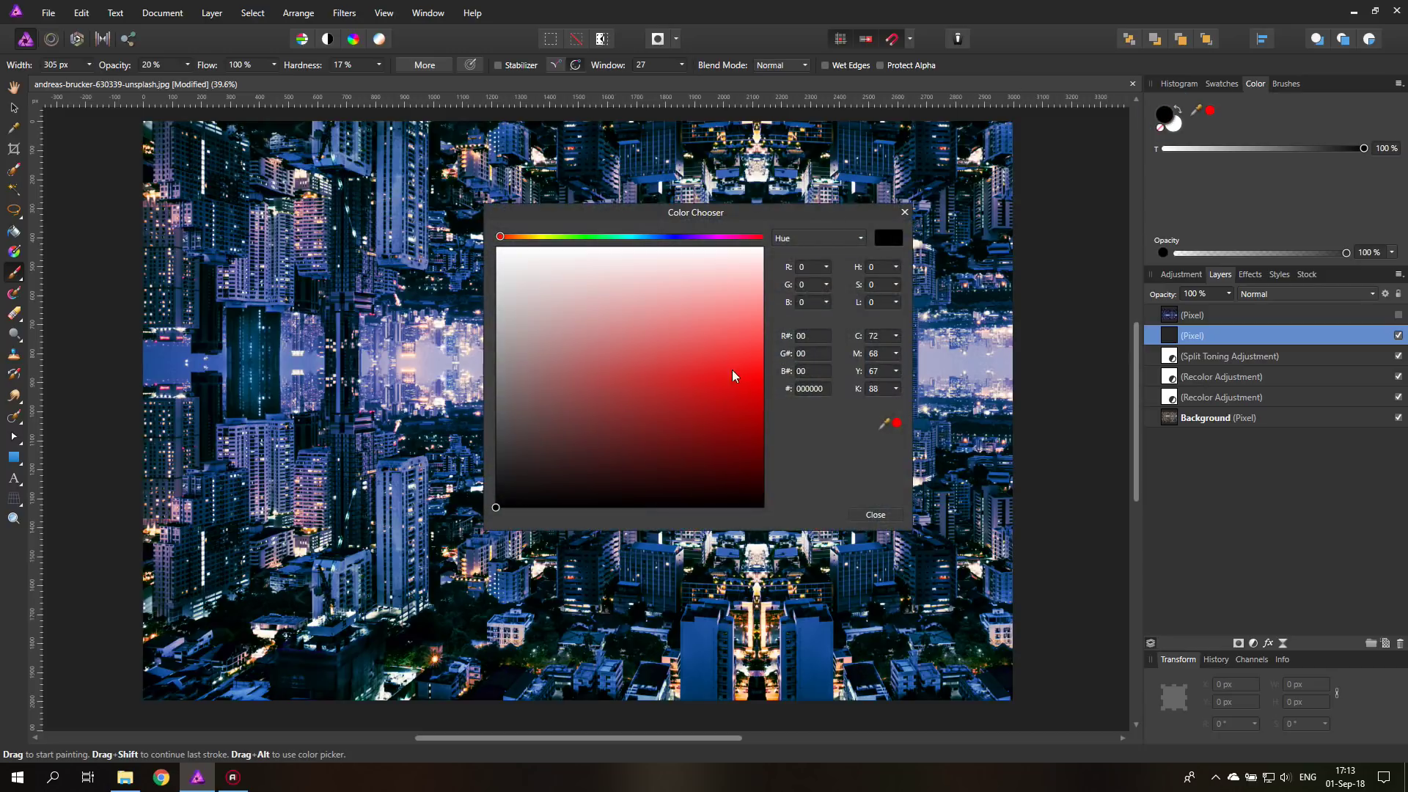
click(751, 380)
click(904, 212)
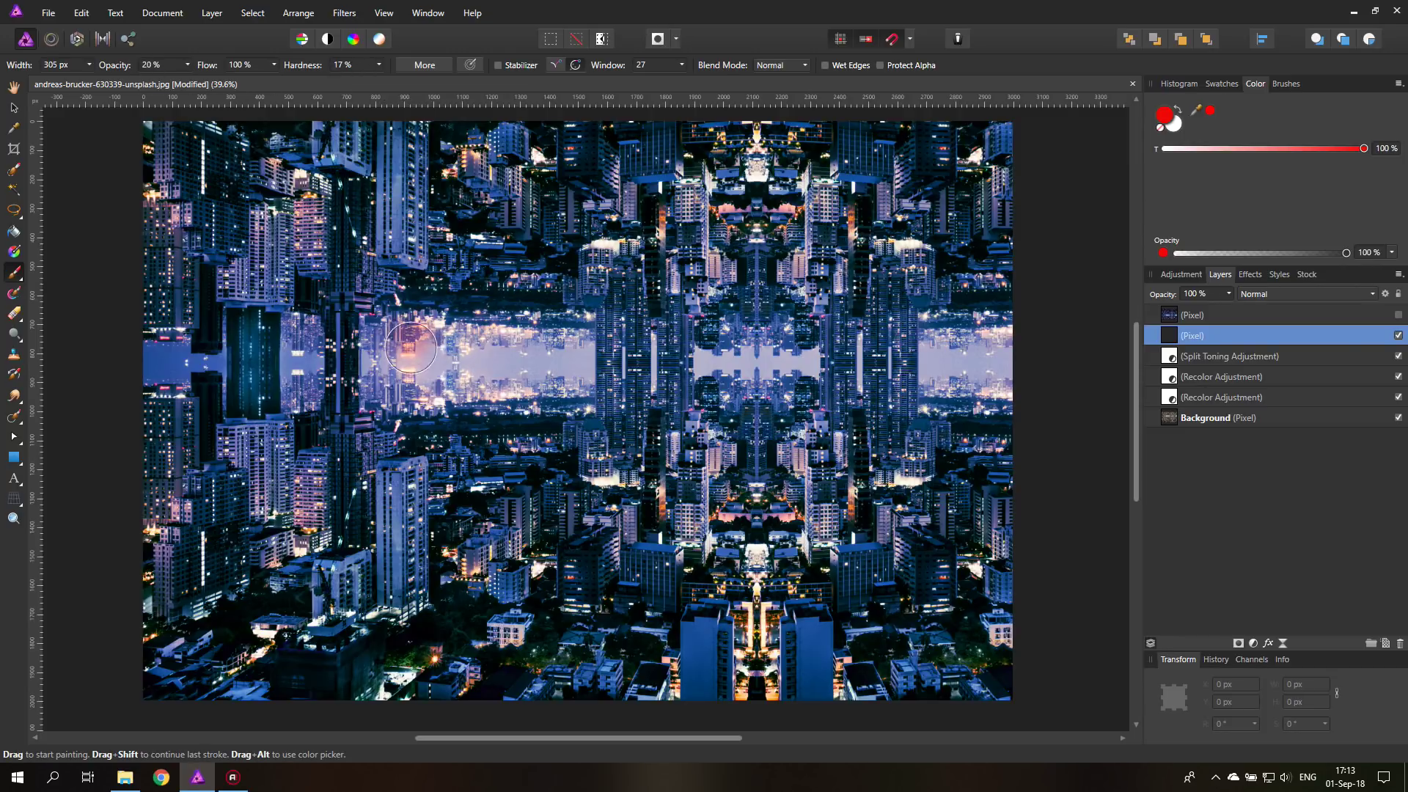
Paint red over the strips of sky and horizon between the mirrored buildings across the whole image
mouse_move(405, 344)
mouse_down()
mouse_move(429, 363)
mouse_move(458, 360)
mouse_move(379, 344)
mouse_move(579, 349)
mouse_move(575, 370)
mouse_move(499, 336)
mouse_move(392, 341)
mouse_move(380, 375)
mouse_move(441, 396)
mouse_move(376, 373)
mouse_move(399, 338)
mouse_move(528, 334)
mouse_move(283, 352)
mouse_move(293, 341)
mouse_move(309, 351)
mouse_move(218, 363)
mouse_move(136, 351)
mouse_move(149, 371)
mouse_up()
mouse_move(716, 414)
mouse_down()
mouse_move(679, 359)
mouse_move(968, 378)
mouse_move(961, 345)
mouse_move(1028, 328)
mouse_move(943, 376)
mouse_move(1006, 363)
mouse_move(813, 376)
mouse_move(808, 363)
mouse_move(755, 360)
mouse_move(118, 362)
mouse_up()
drag(939, 378, 913, 337)
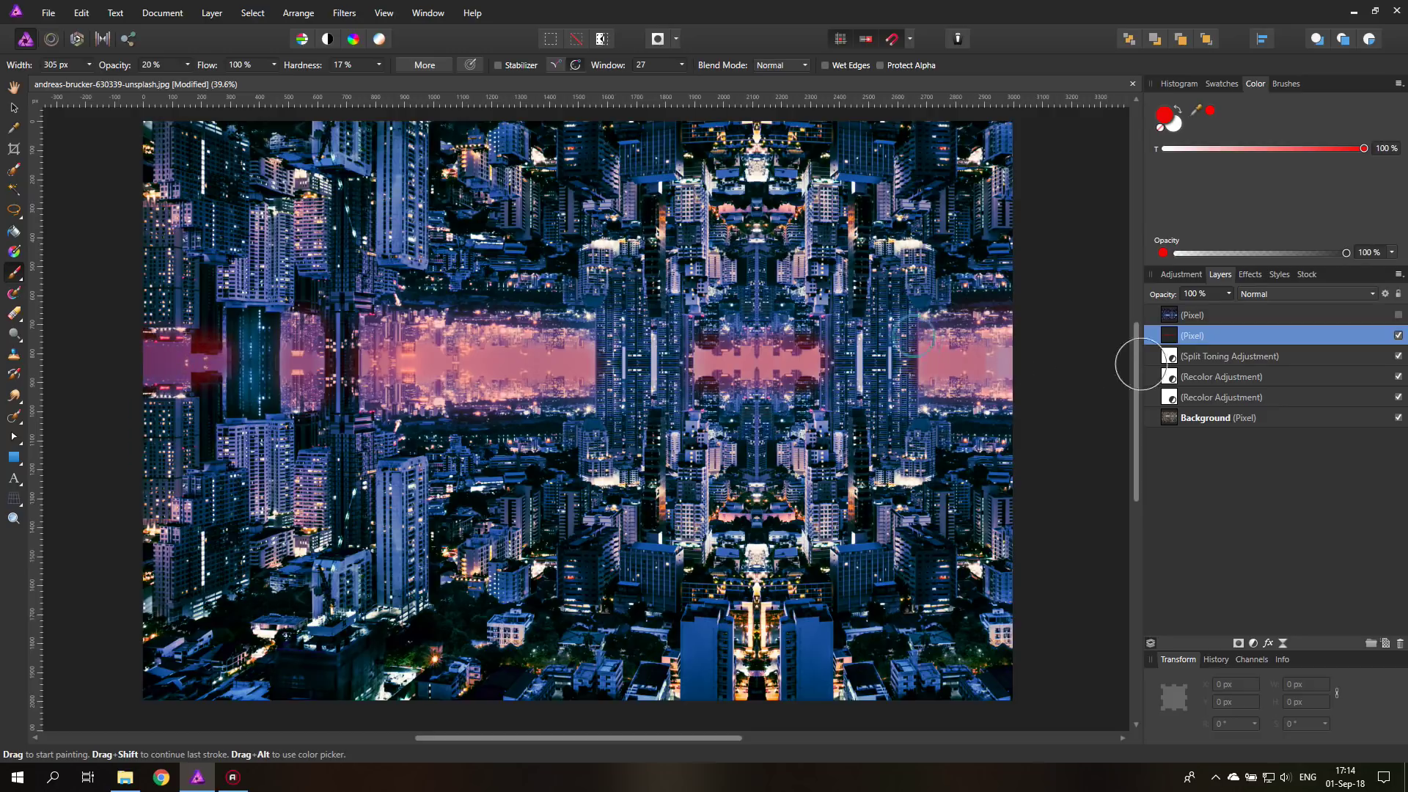
Paint a narrower red band along the middle of the horizon strip with a 117 px brush, then lower the brush opacity to 10%
click(88, 64)
drag(66, 79, 77, 79)
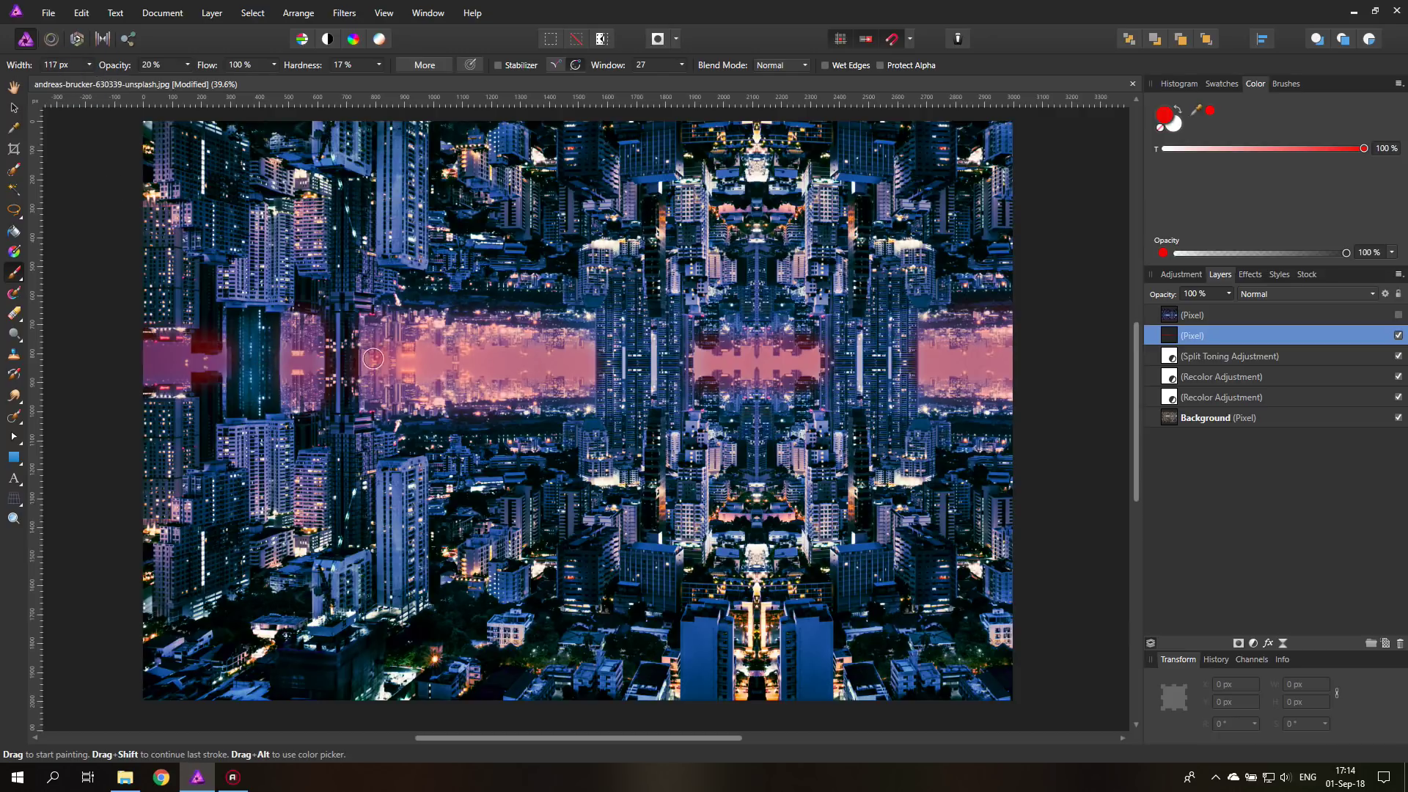
drag(374, 359, 598, 361)
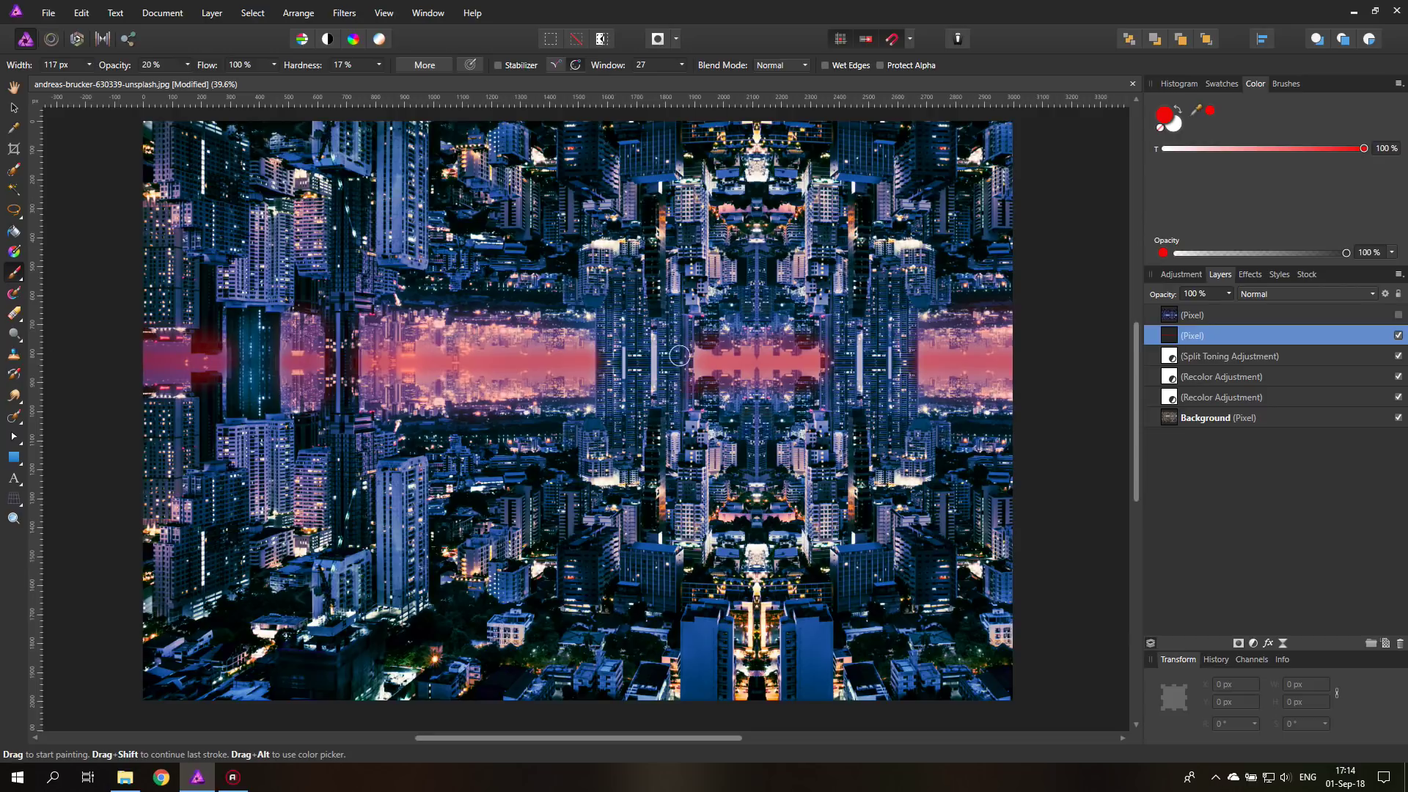
click(188, 66)
drag(187, 81, 180, 83)
Soften the red paint layer with a Gaussian Blur and set its blend mode to Overlay
click(16, 108)
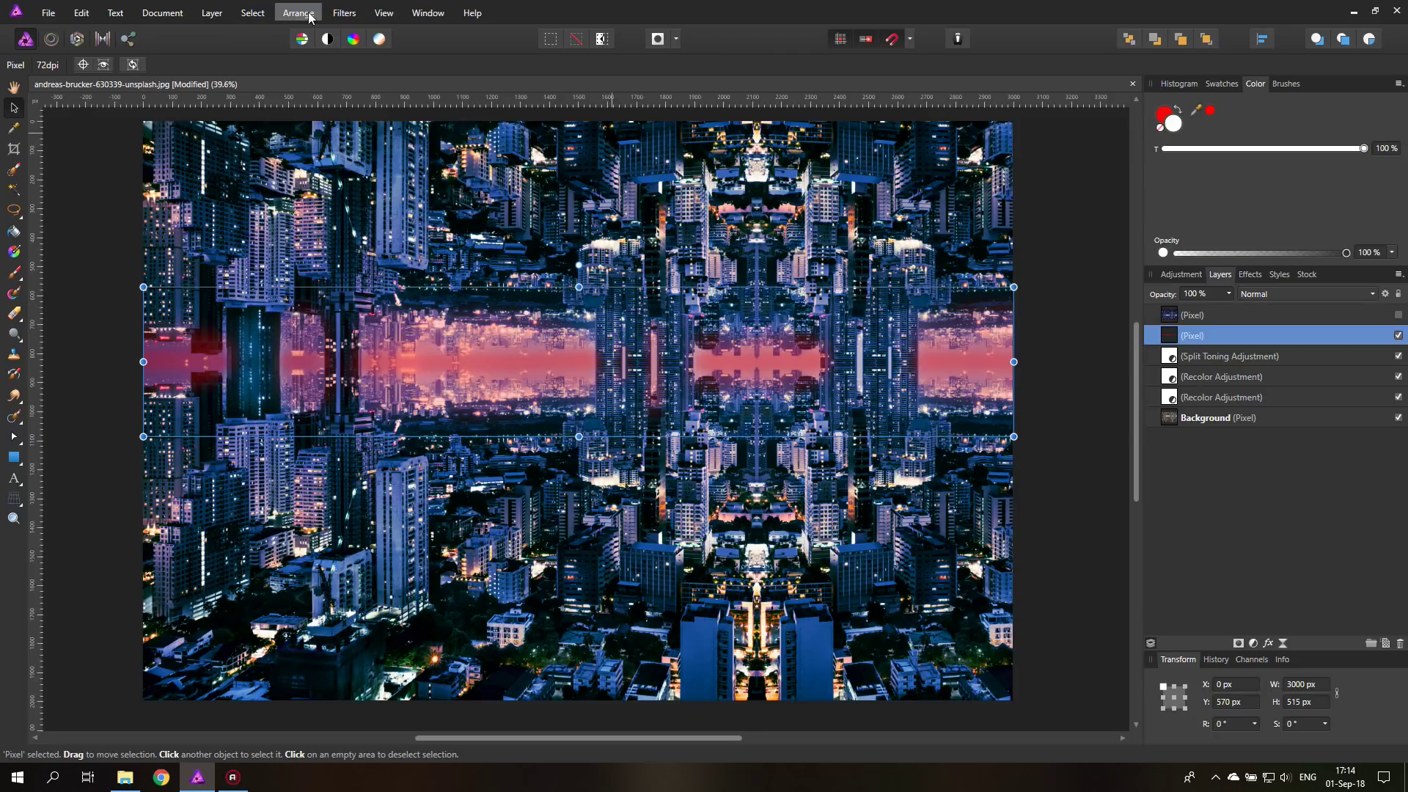
click(344, 12)
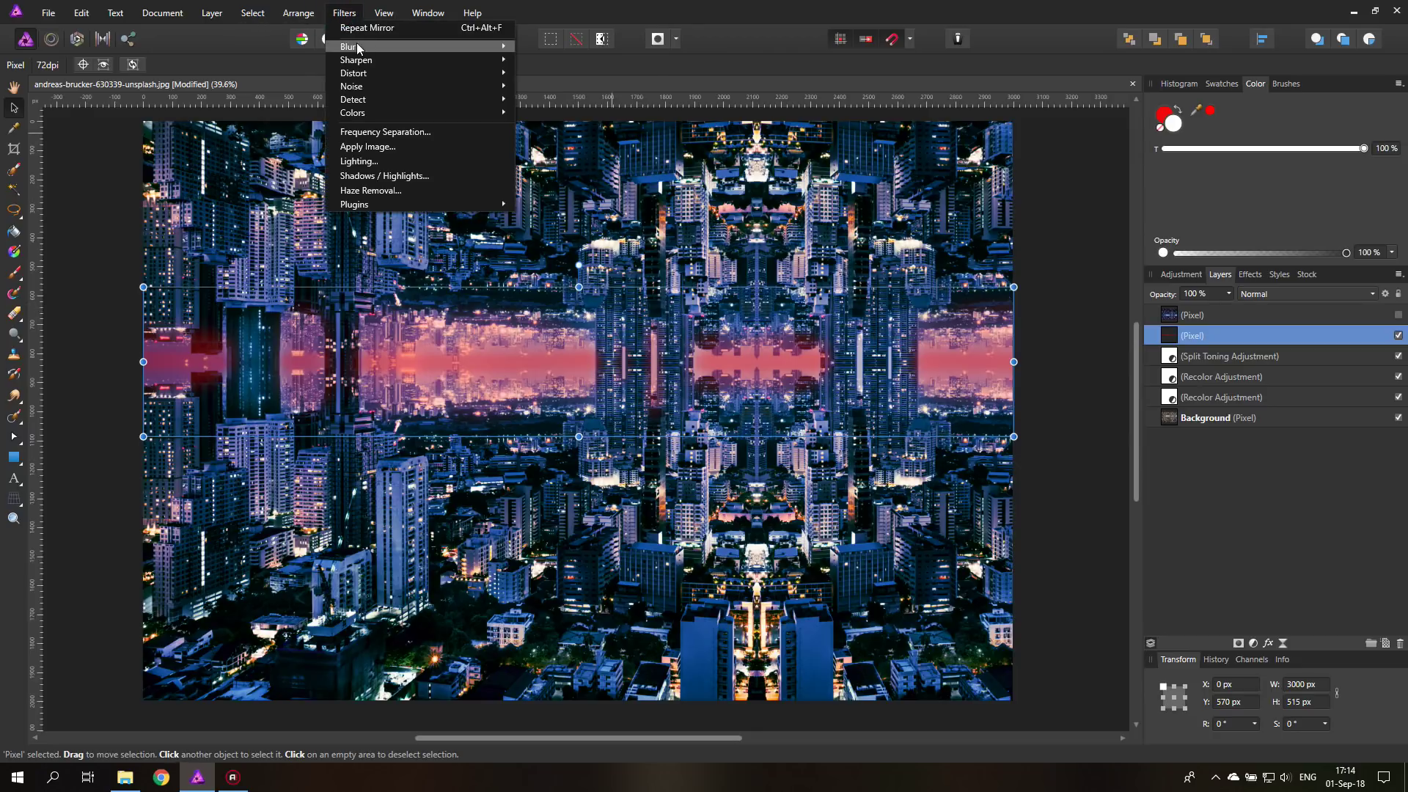
mouse_move(458, 47)
click(550, 62)
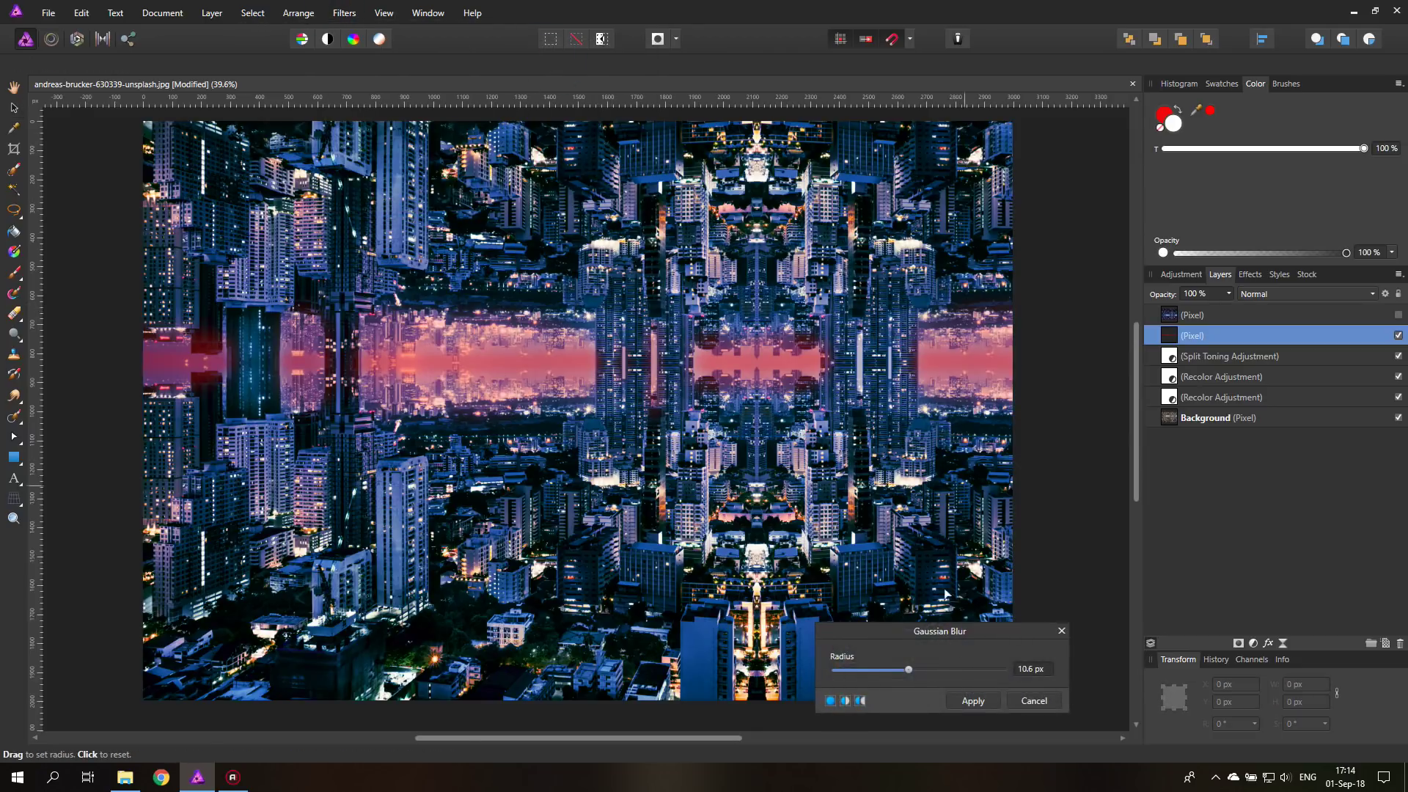
mouse_move(908, 670)
mouse_down()
mouse_move(858, 670)
mouse_move(962, 663)
mouse_move(878, 664)
mouse_move(930, 667)
mouse_move(911, 674)
mouse_up()
click(973, 702)
key(v)
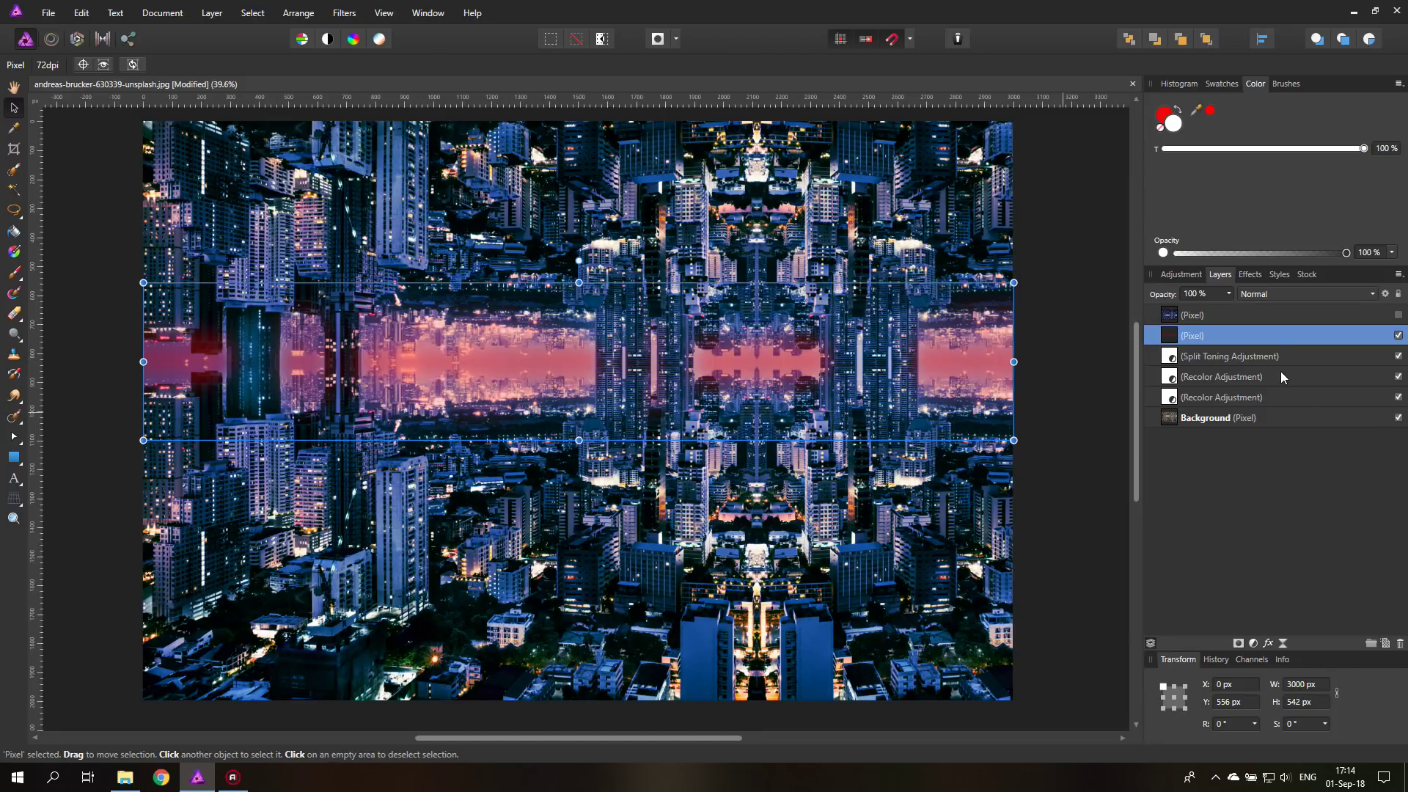
click(1269, 296)
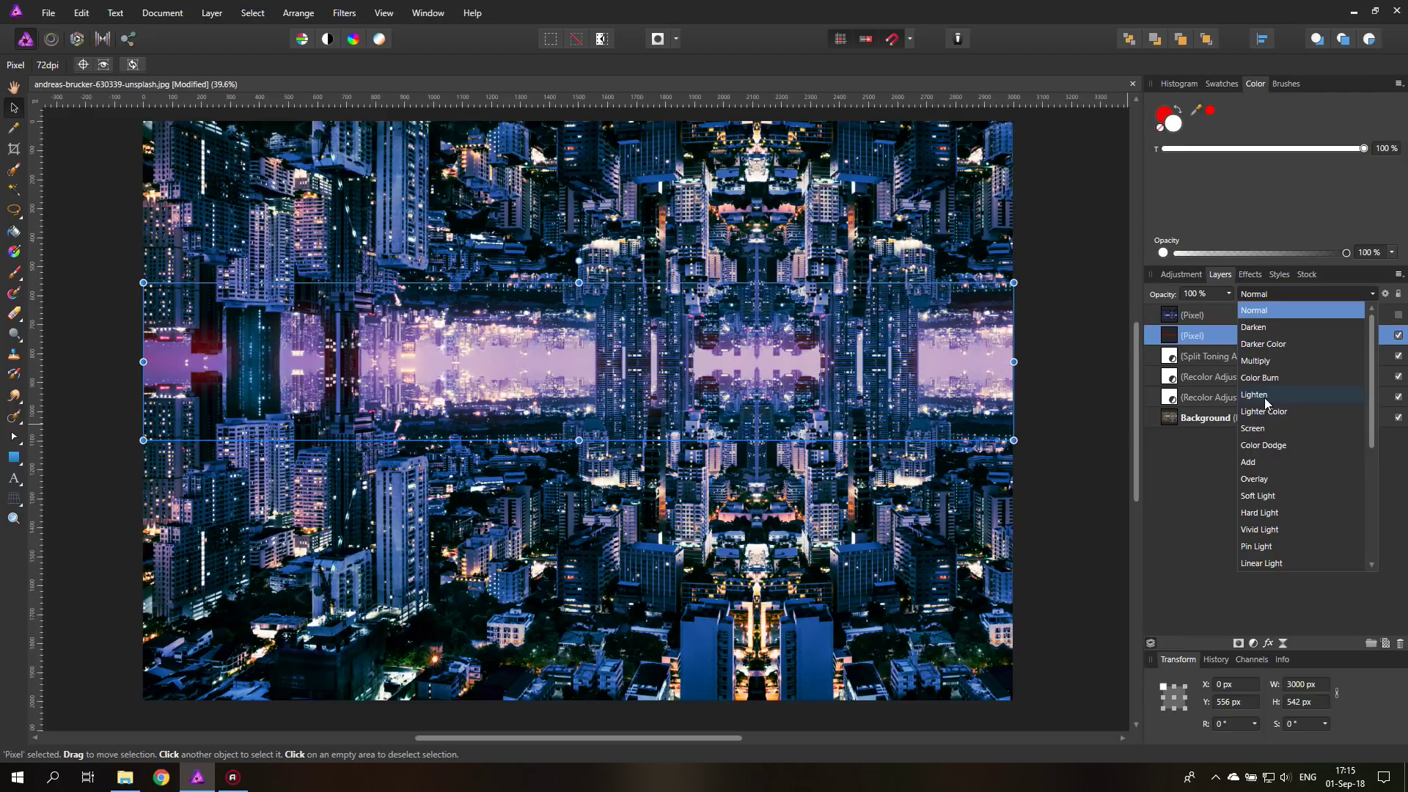
click(1256, 480)
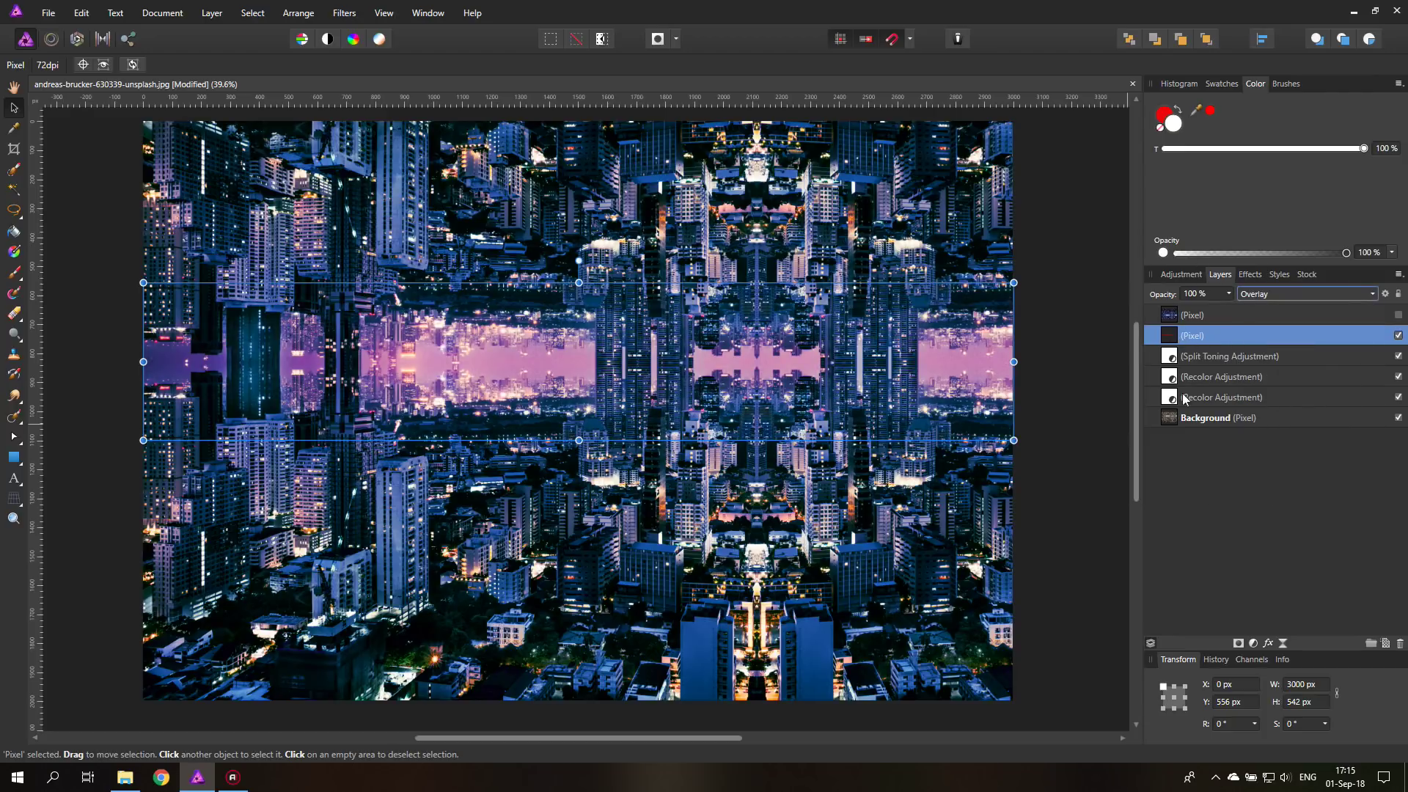
Add an HSL adjustment nested inside the red paint layer
click(1254, 644)
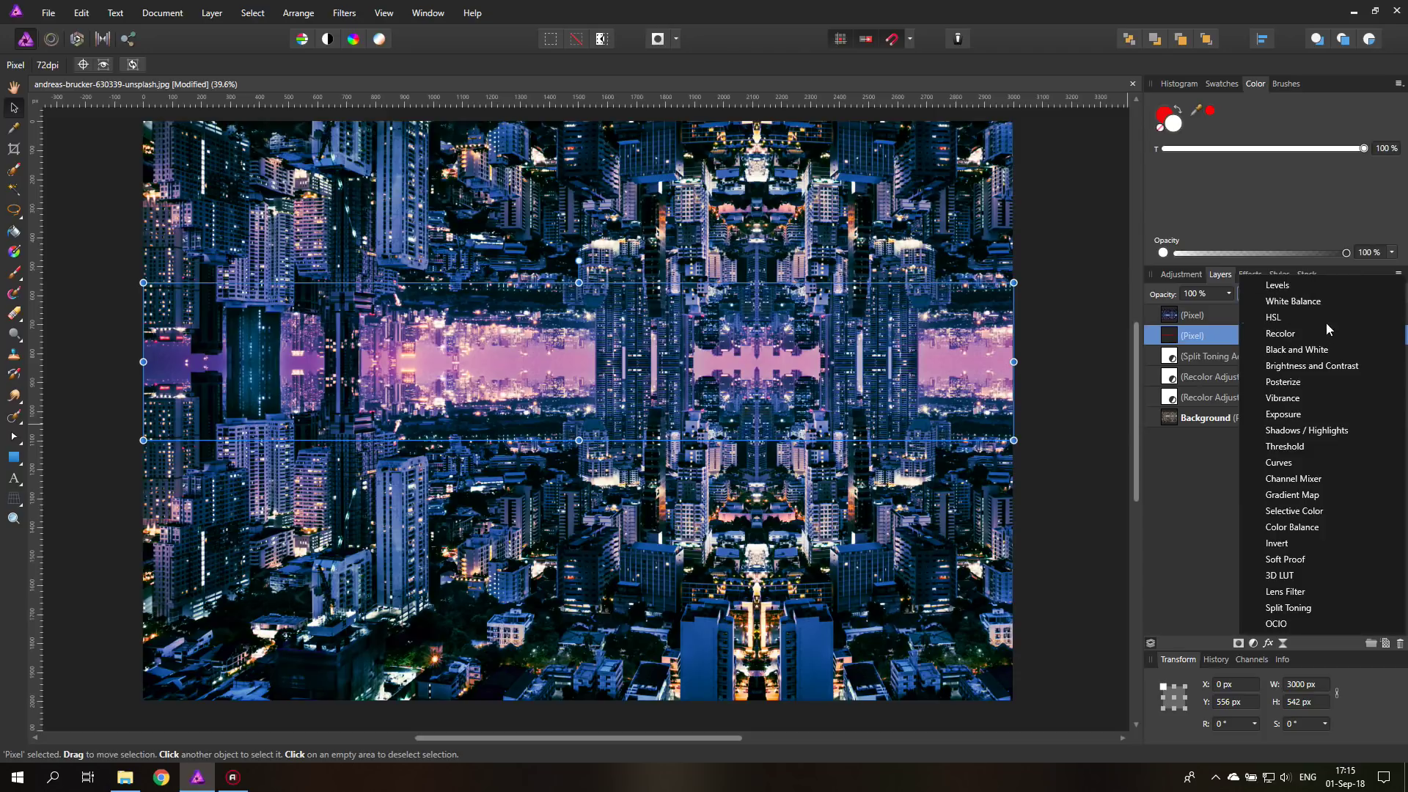
click(1277, 319)
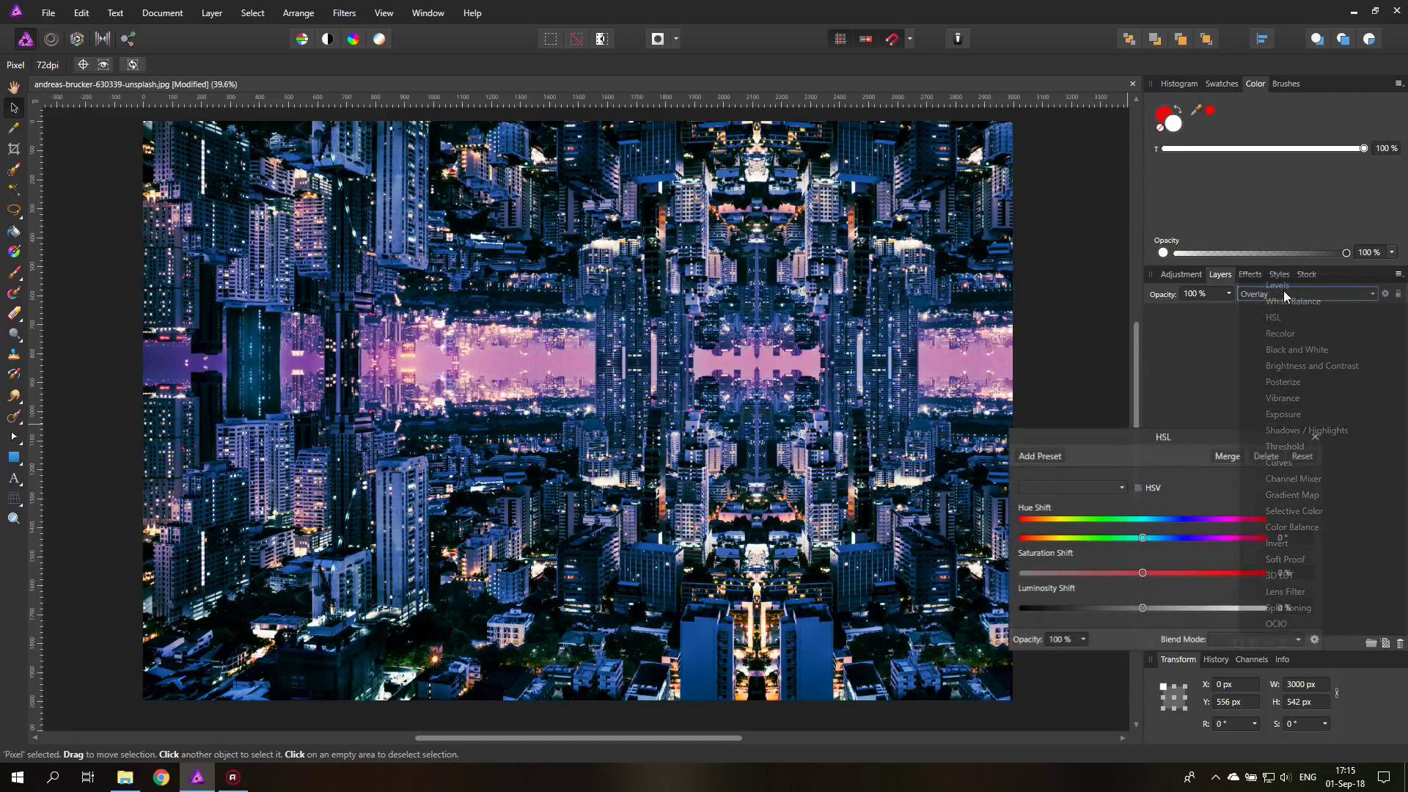
drag(1176, 337, 1190, 358)
click(1153, 336)
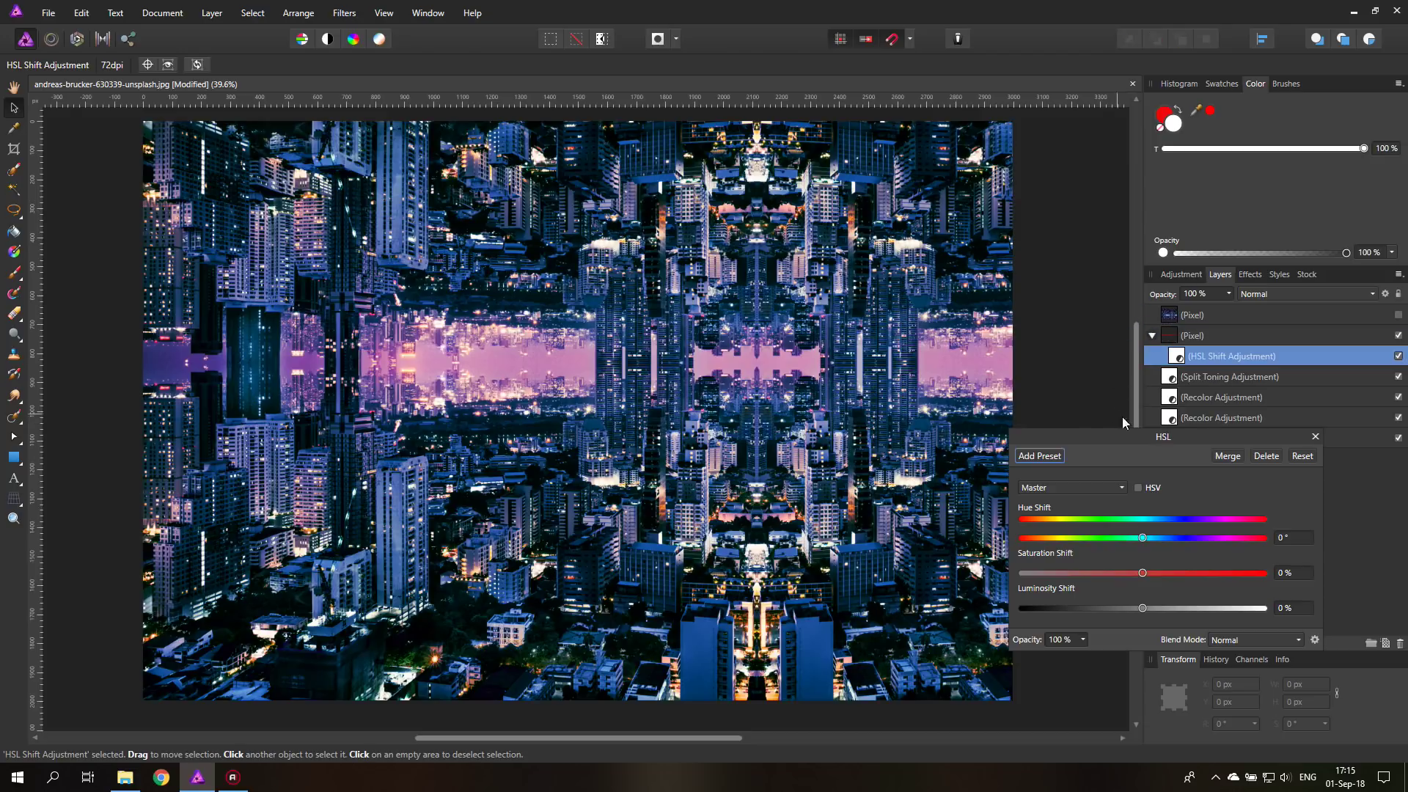
drag(1100, 440, 937, 452)
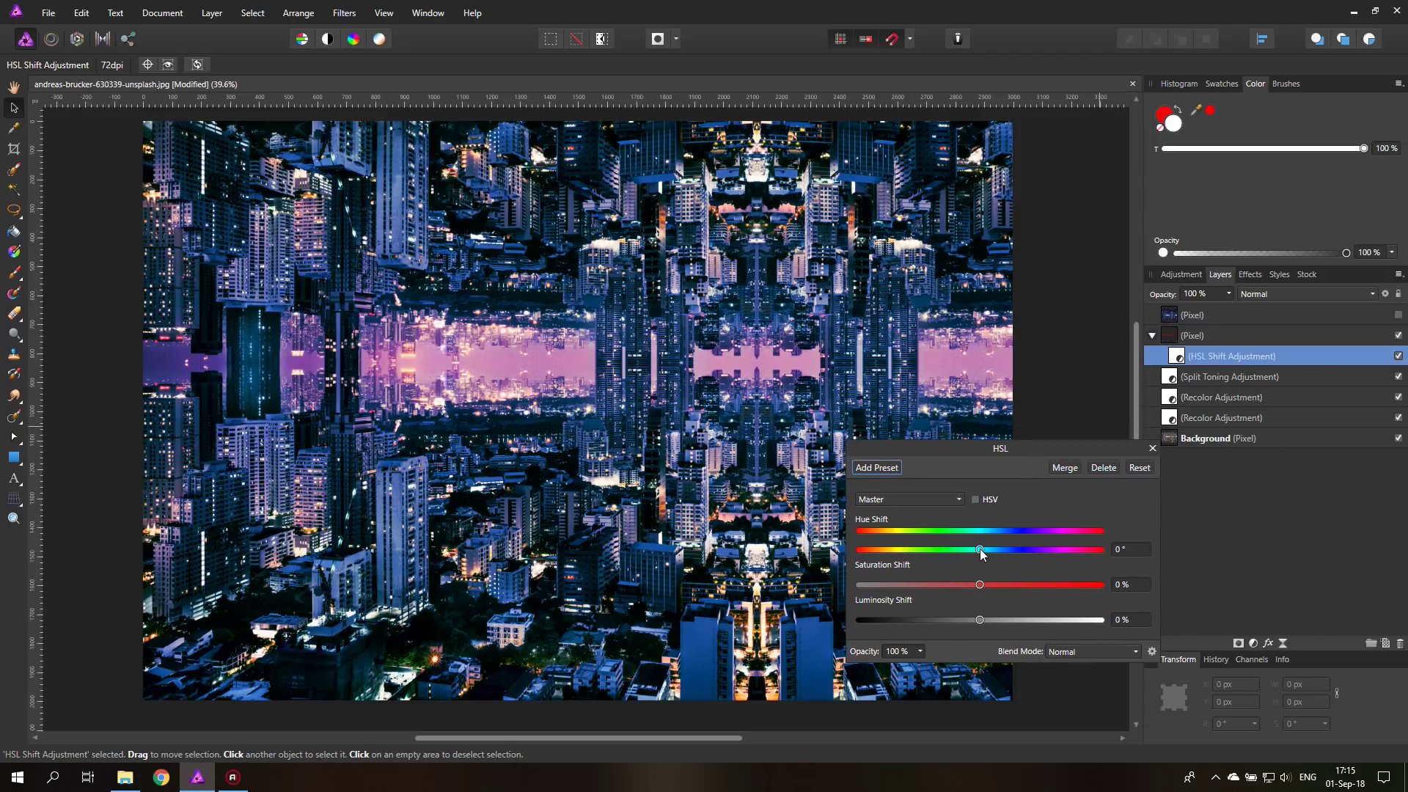
Set the nested HSL adjustment to a hue shift of -174.5°, saturation shift of -15% and luminosity shift of -11%
drag(981, 551, 864, 559)
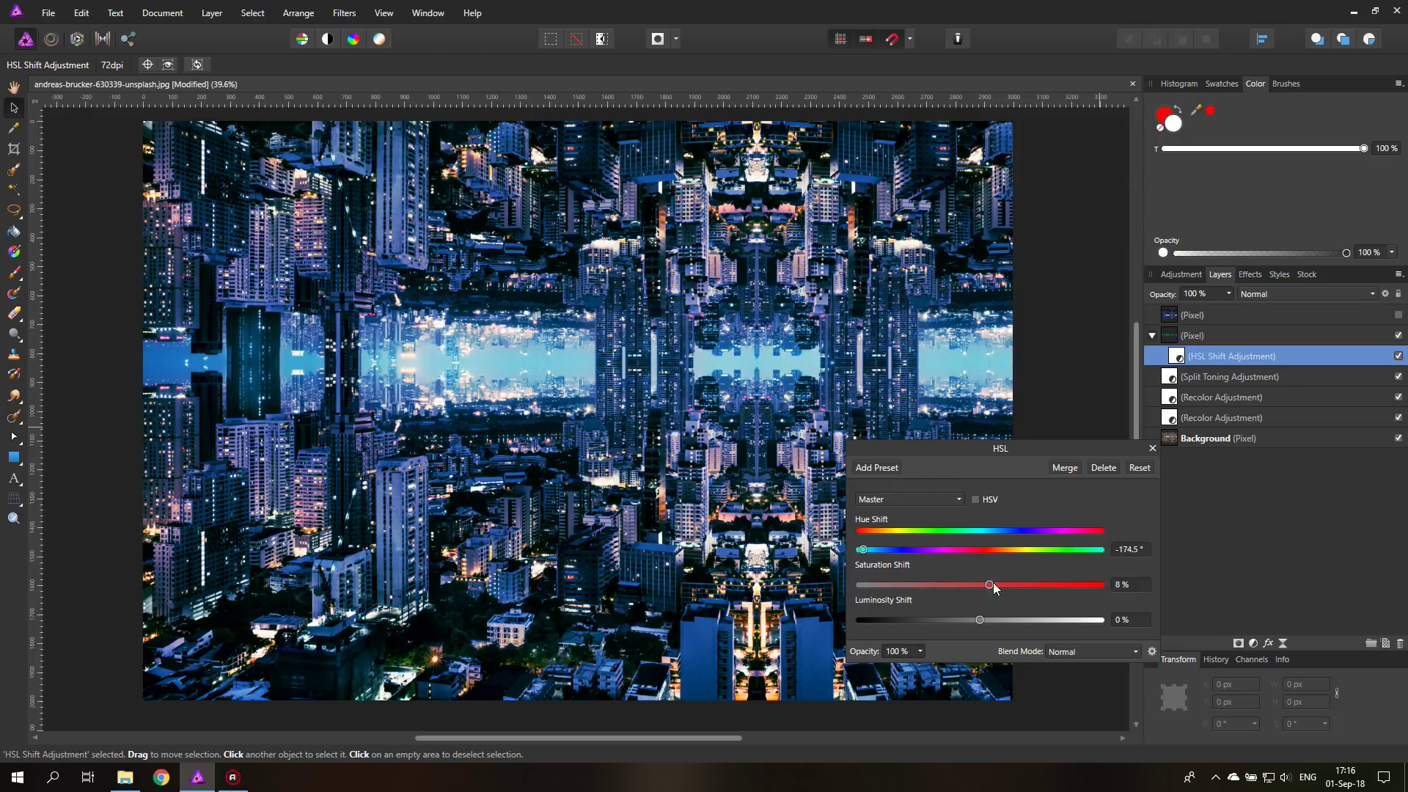
drag(1019, 581, 955, 581)
drag(979, 623, 932, 622)
drag(927, 622, 967, 620)
click(1153, 447)
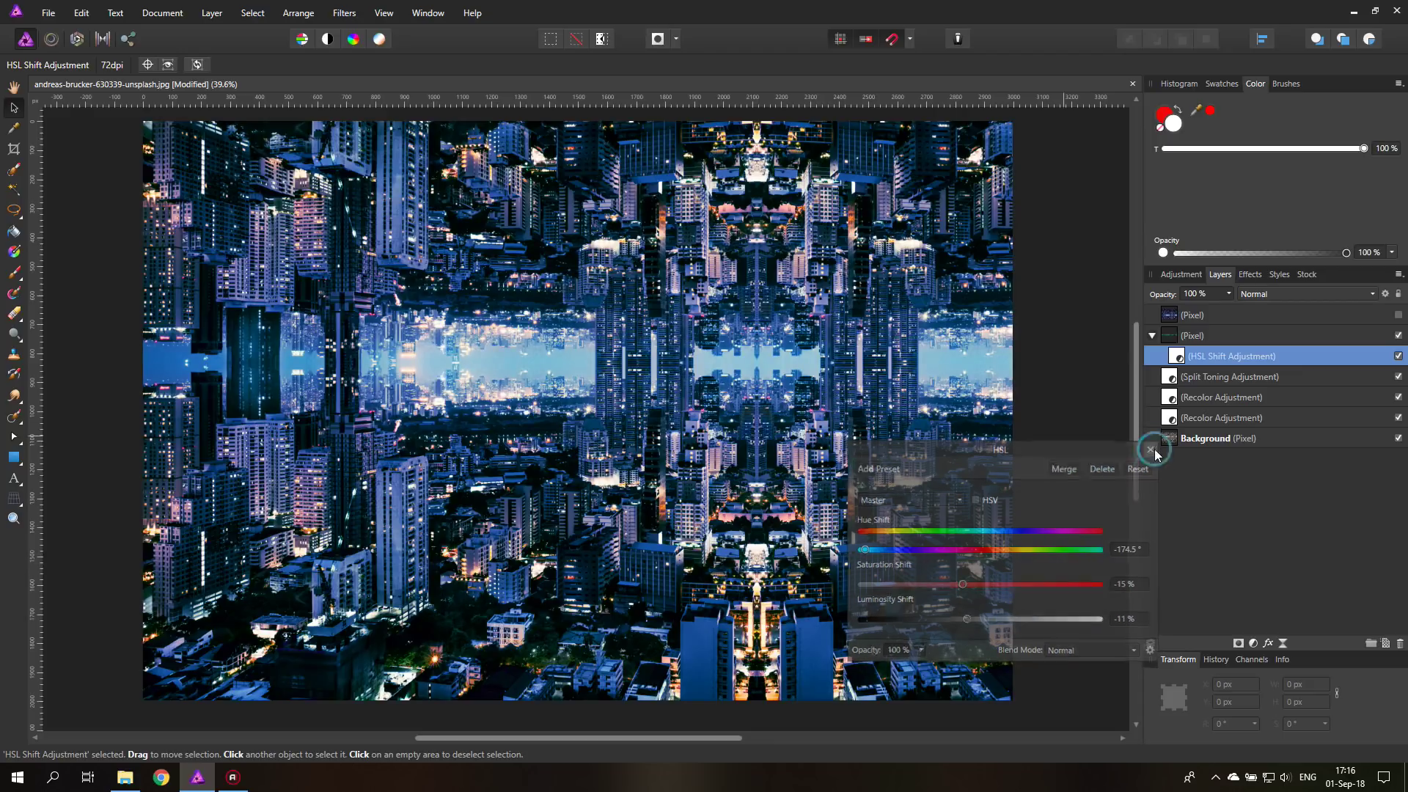
Compare with the hidden reference layer and set the Split Toning shadows hue to 264.4°, shadows saturation to 44% and balance to 49%
click(1400, 315)
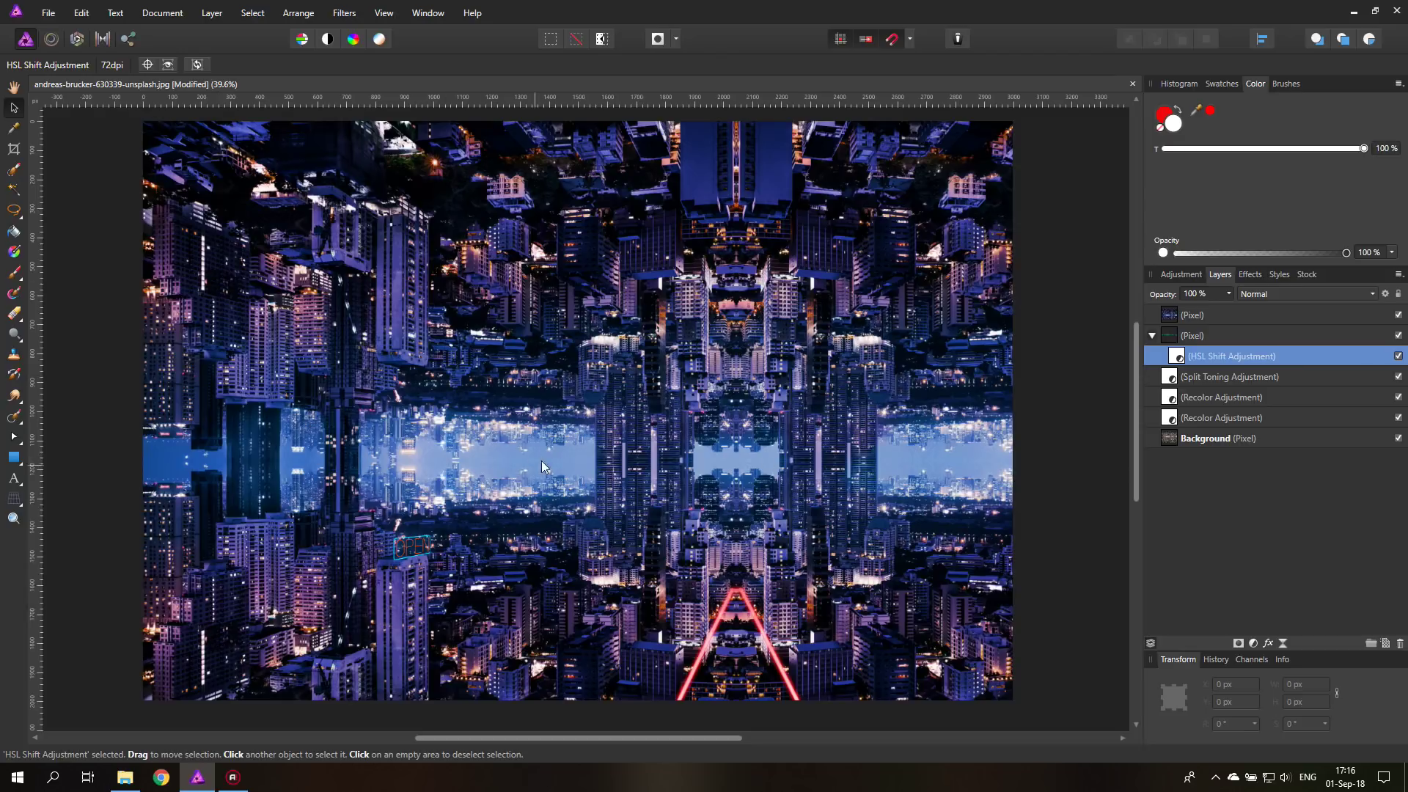
click(1399, 315)
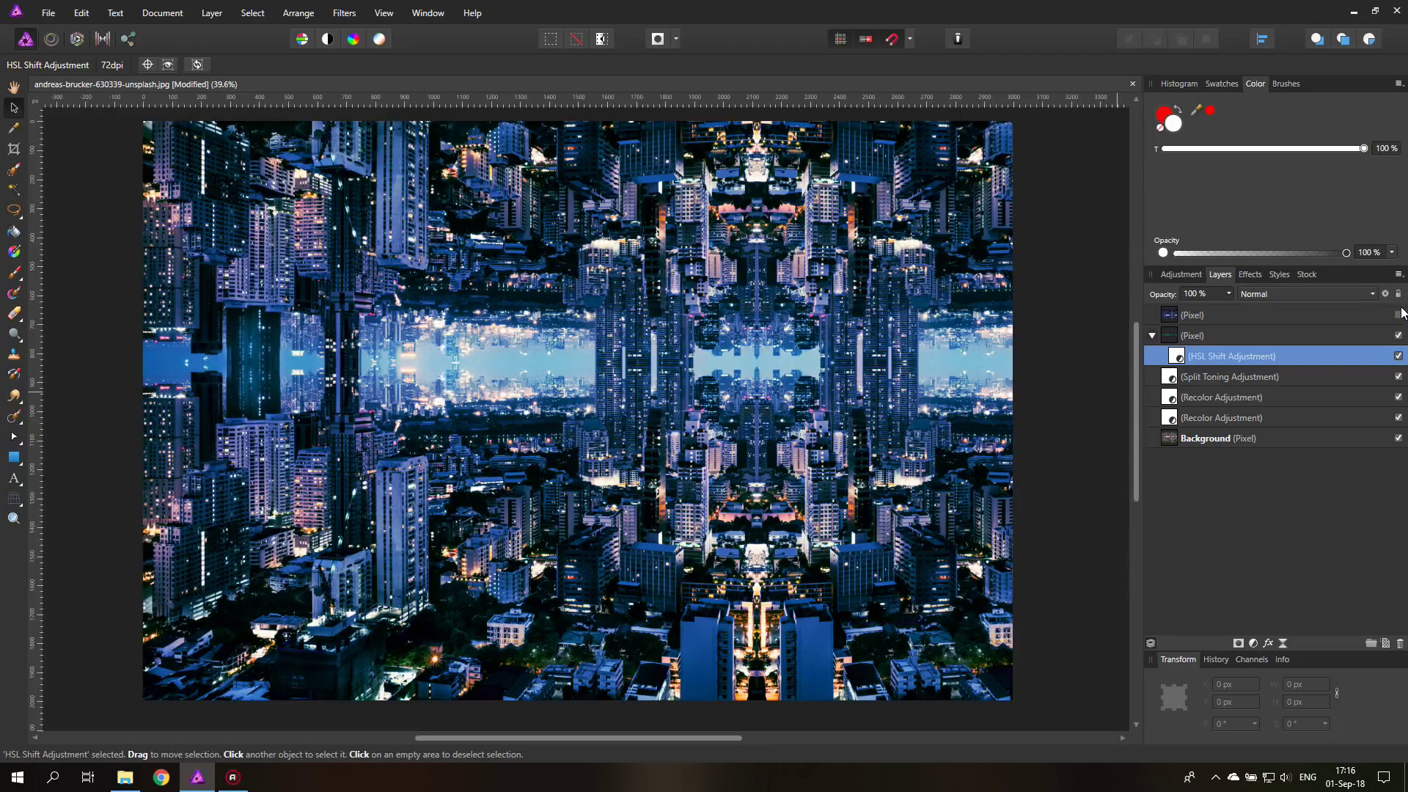
double_click(1170, 378)
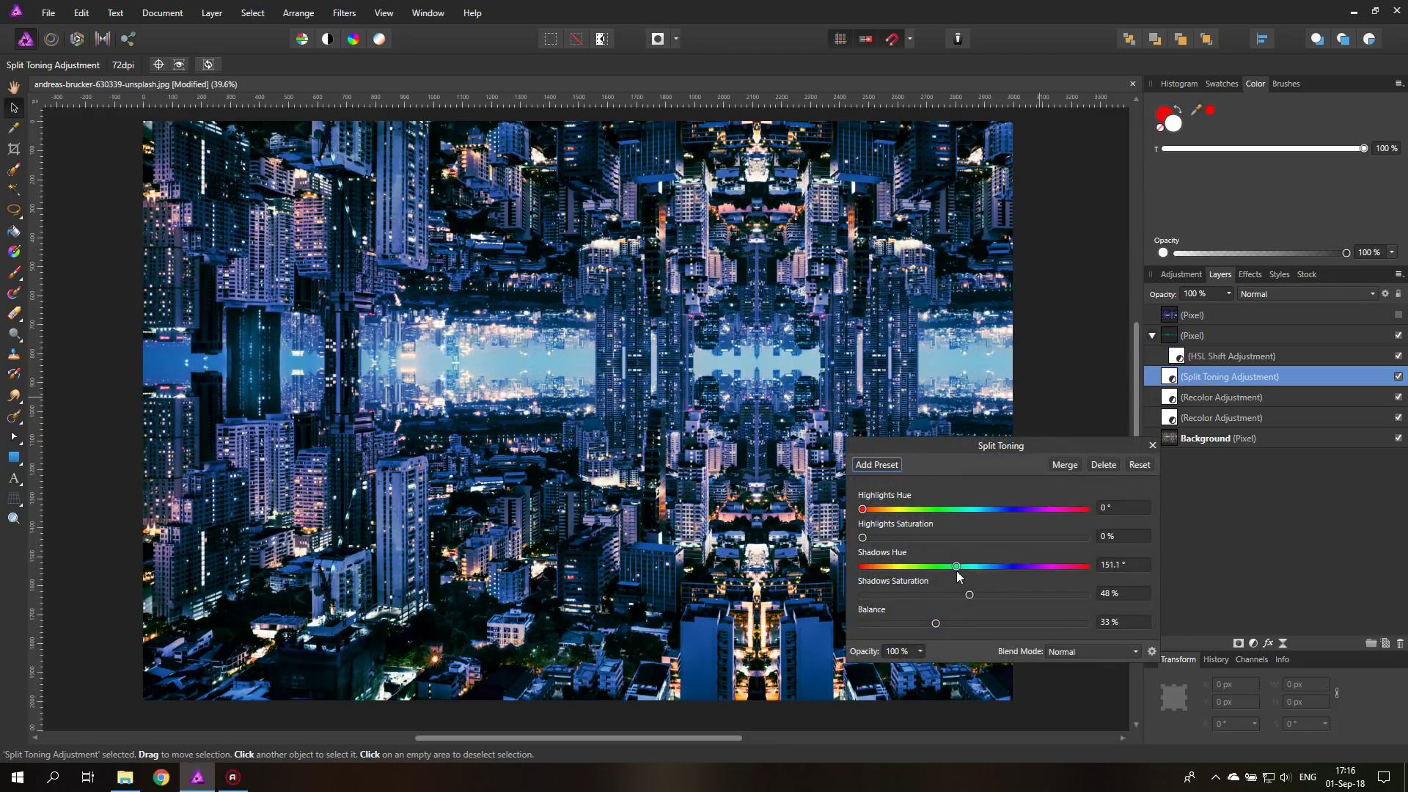
drag(957, 568, 1043, 568)
drag(936, 624, 960, 594)
drag(1043, 567, 1029, 573)
click(1153, 446)
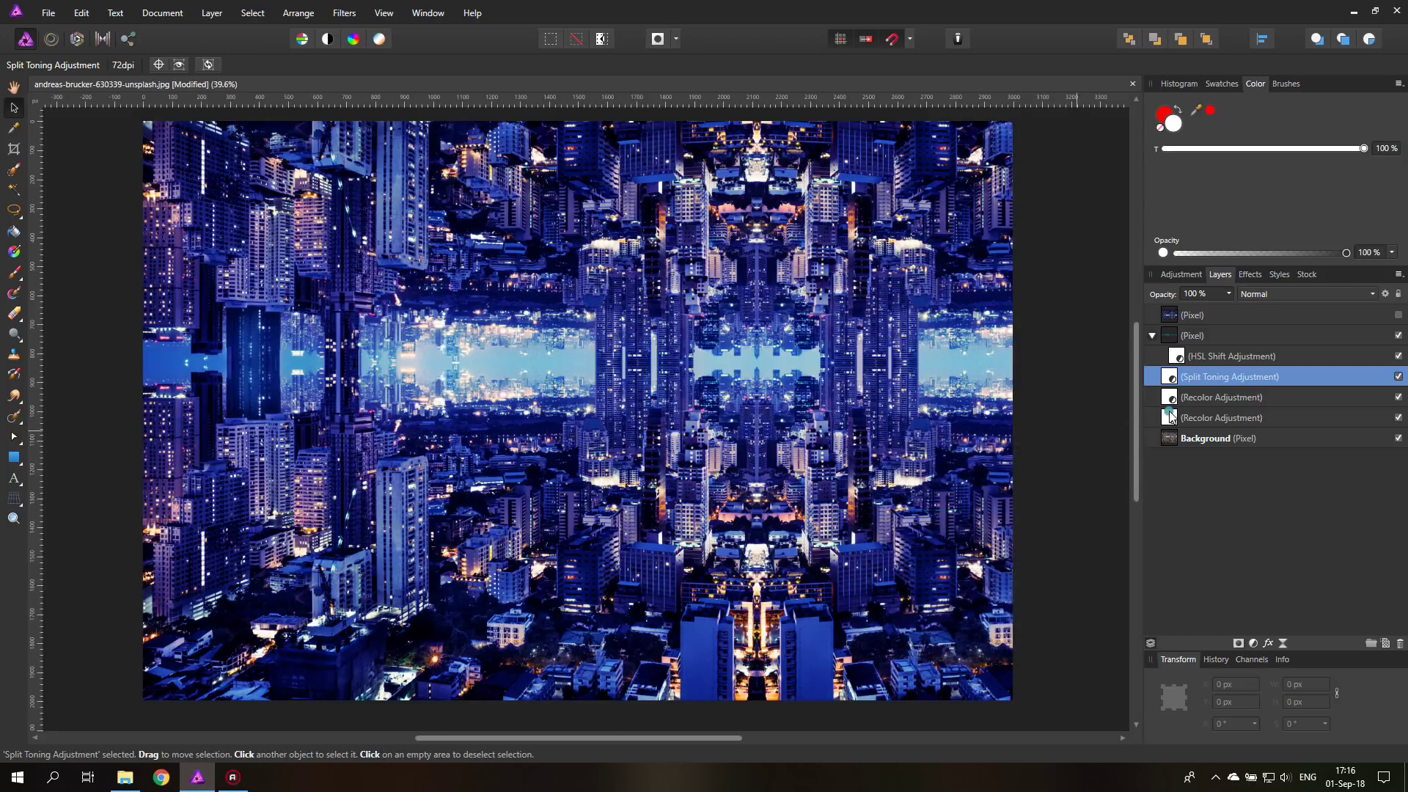
Set the Soft Light Recolor adjustment to a hue of 216.7° and a saturation of 81%
double_click(1170, 418)
drag(1006, 579, 1006, 576)
drag(1100, 615, 1056, 616)
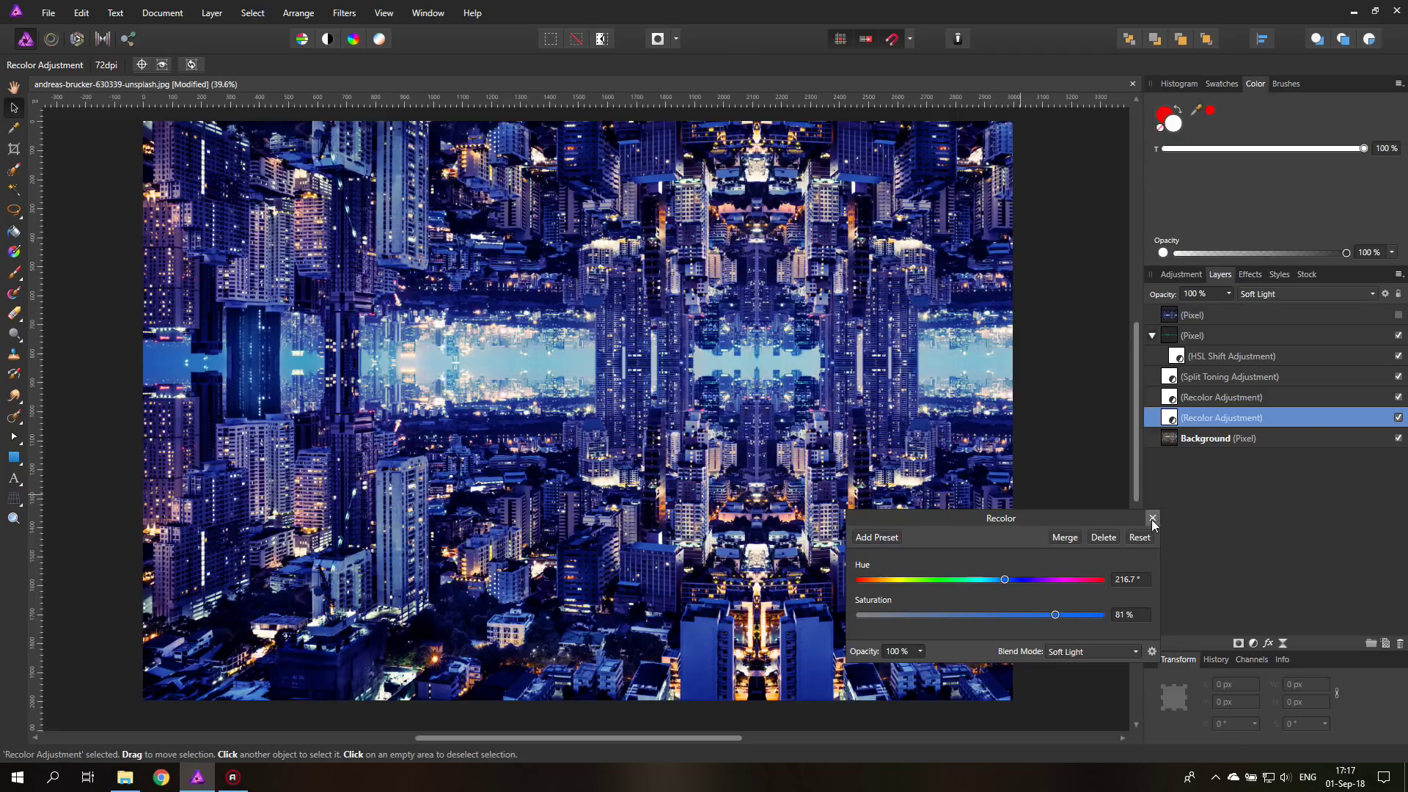
click(1153, 518)
Try a slightly different hue and a lower saturation on the Lighter Color Recolor adjustment
double_click(1172, 398)
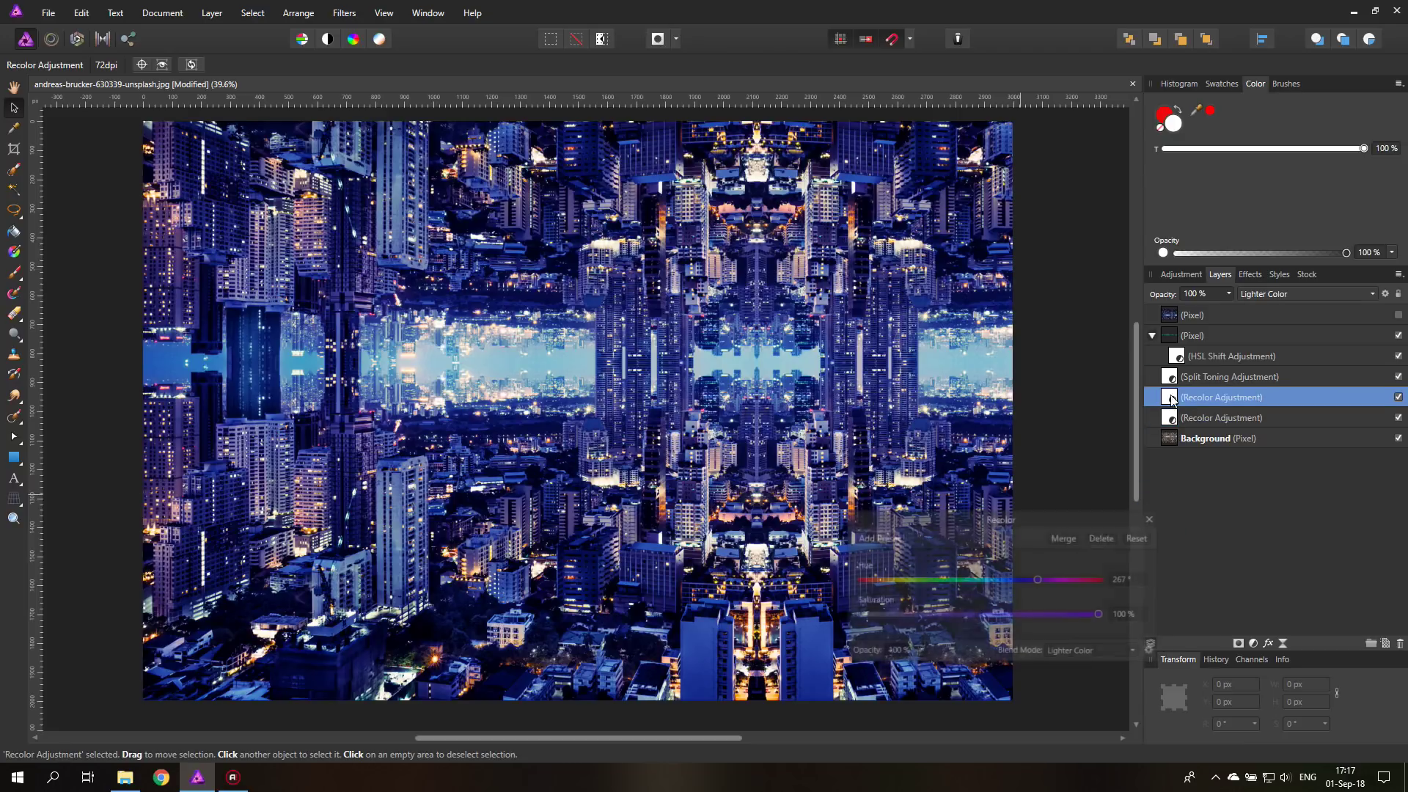
drag(1029, 519, 1052, 514)
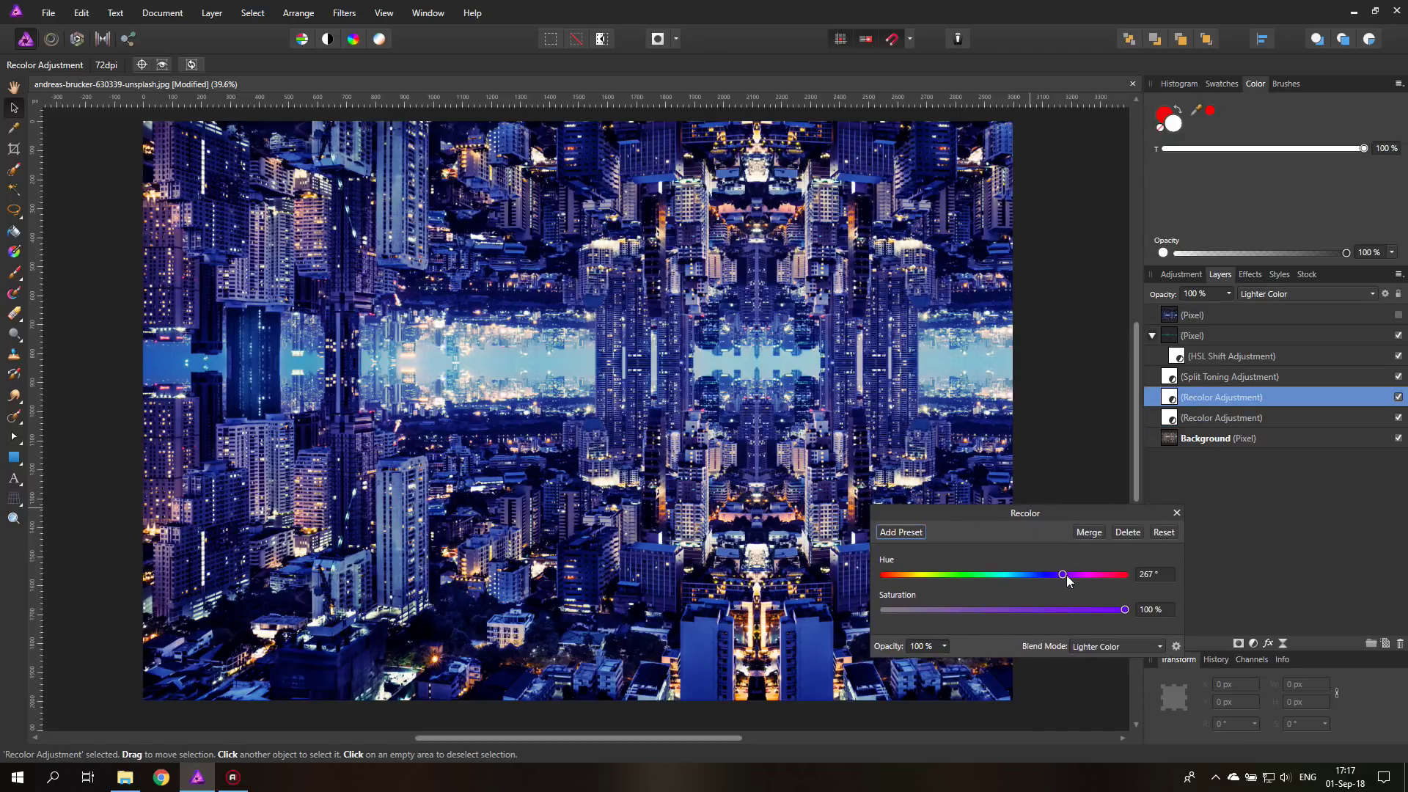
drag(1064, 575, 1068, 576)
mouse_move(1125, 612)
mouse_down()
mouse_move(1030, 613)
mouse_move(1102, 613)
mouse_up()
click(1177, 514)
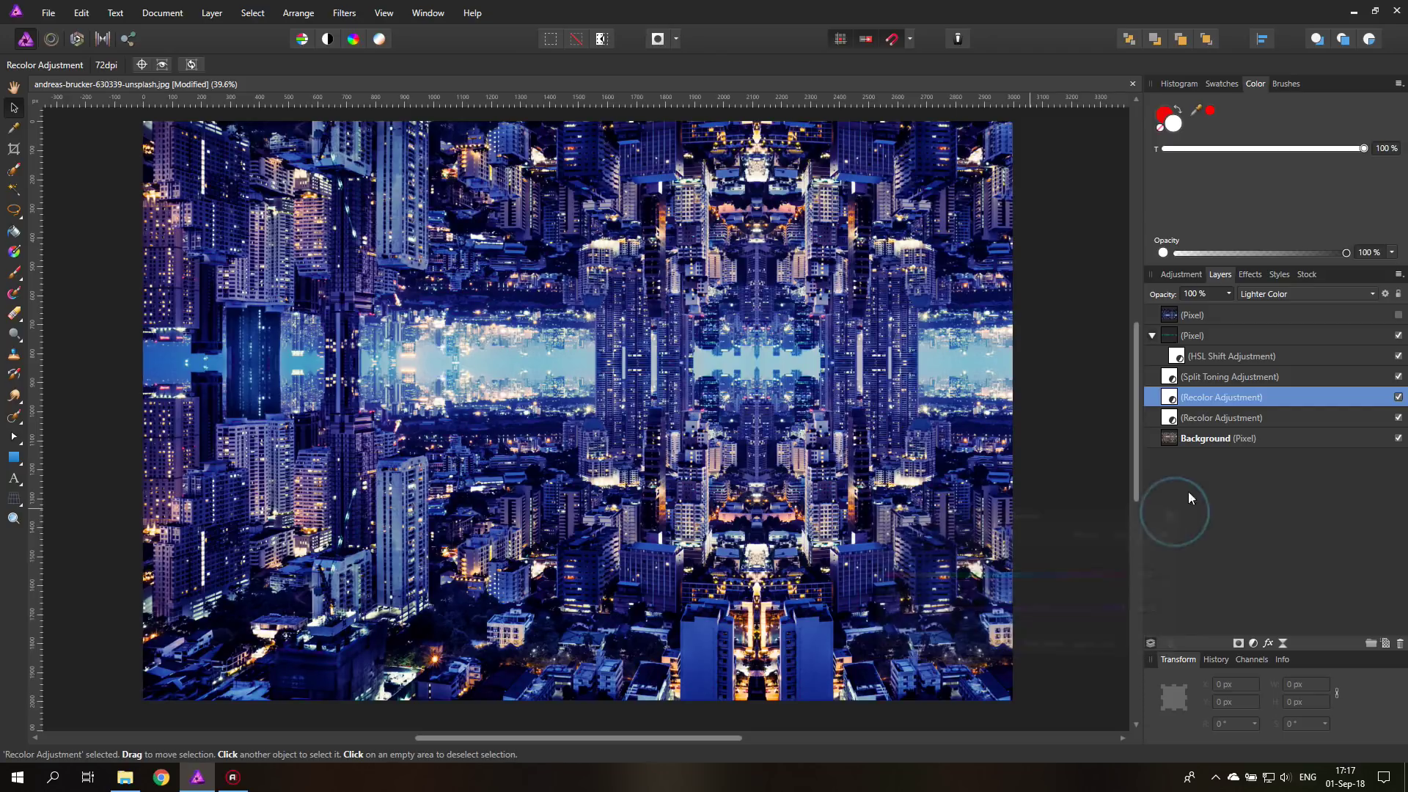
Check the effect of the Lighter Color Recolor adjustment and delete it
click(1399, 397)
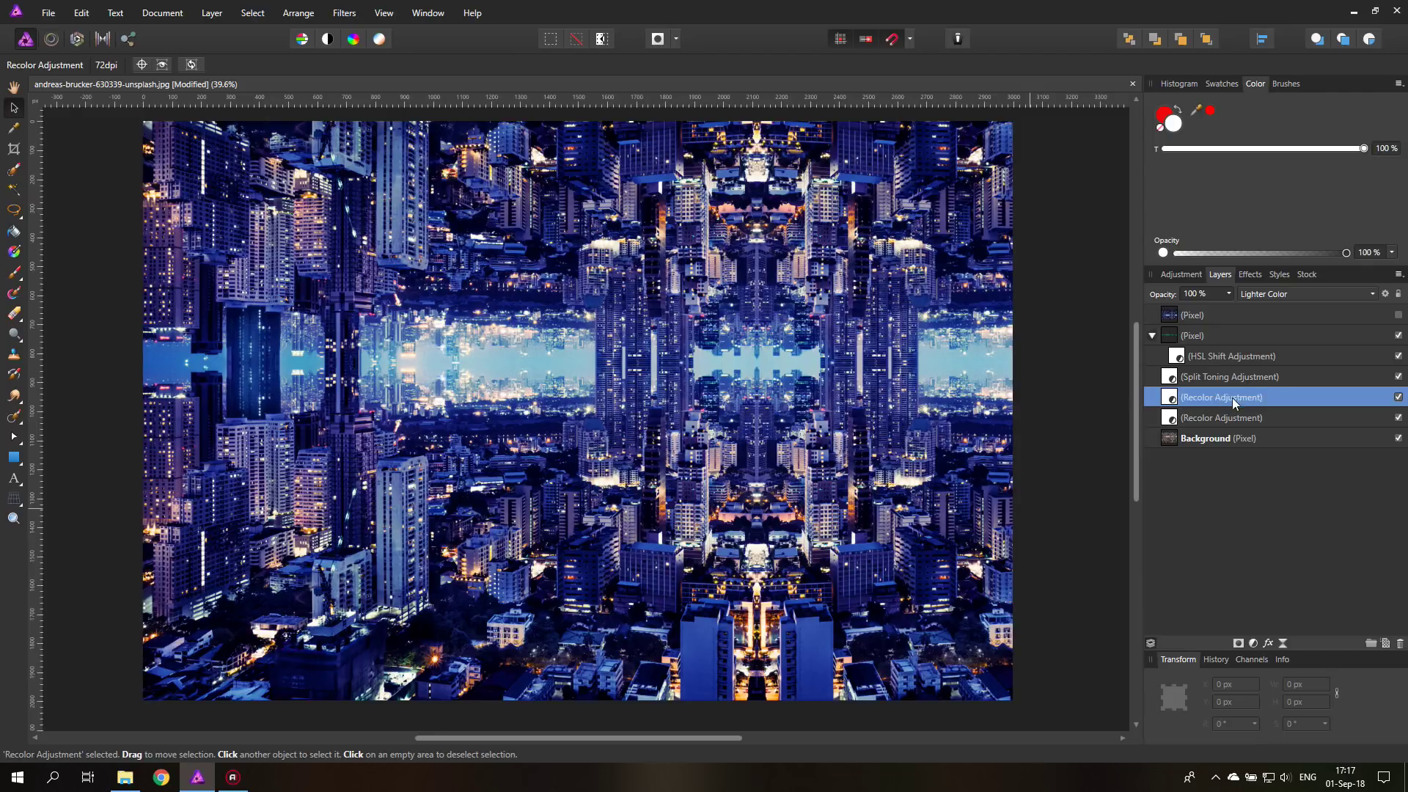
click(1400, 644)
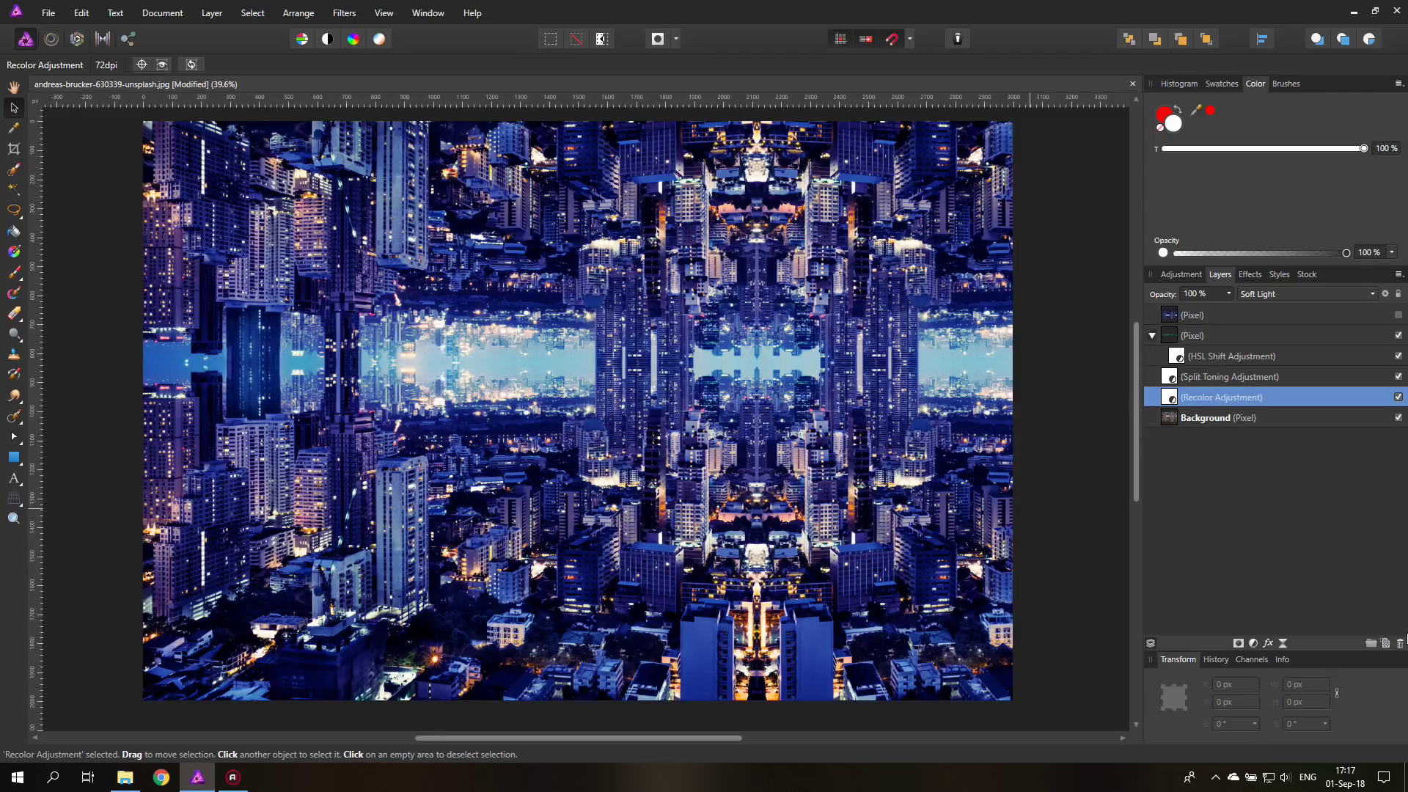
Set the nested HSL adjustment's hue shift to -180° and luminosity shift to -14%
double_click(1178, 357)
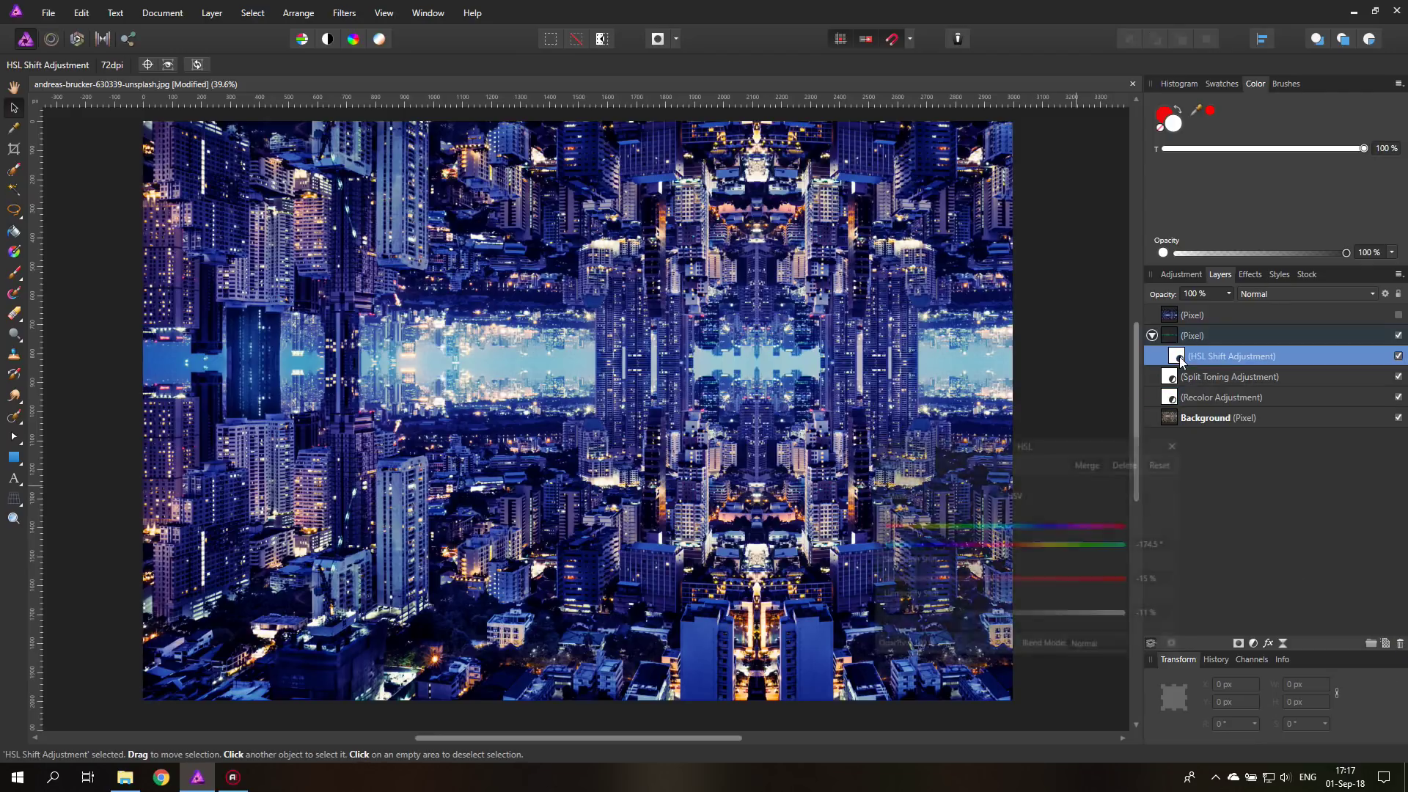
drag(890, 548, 1010, 544)
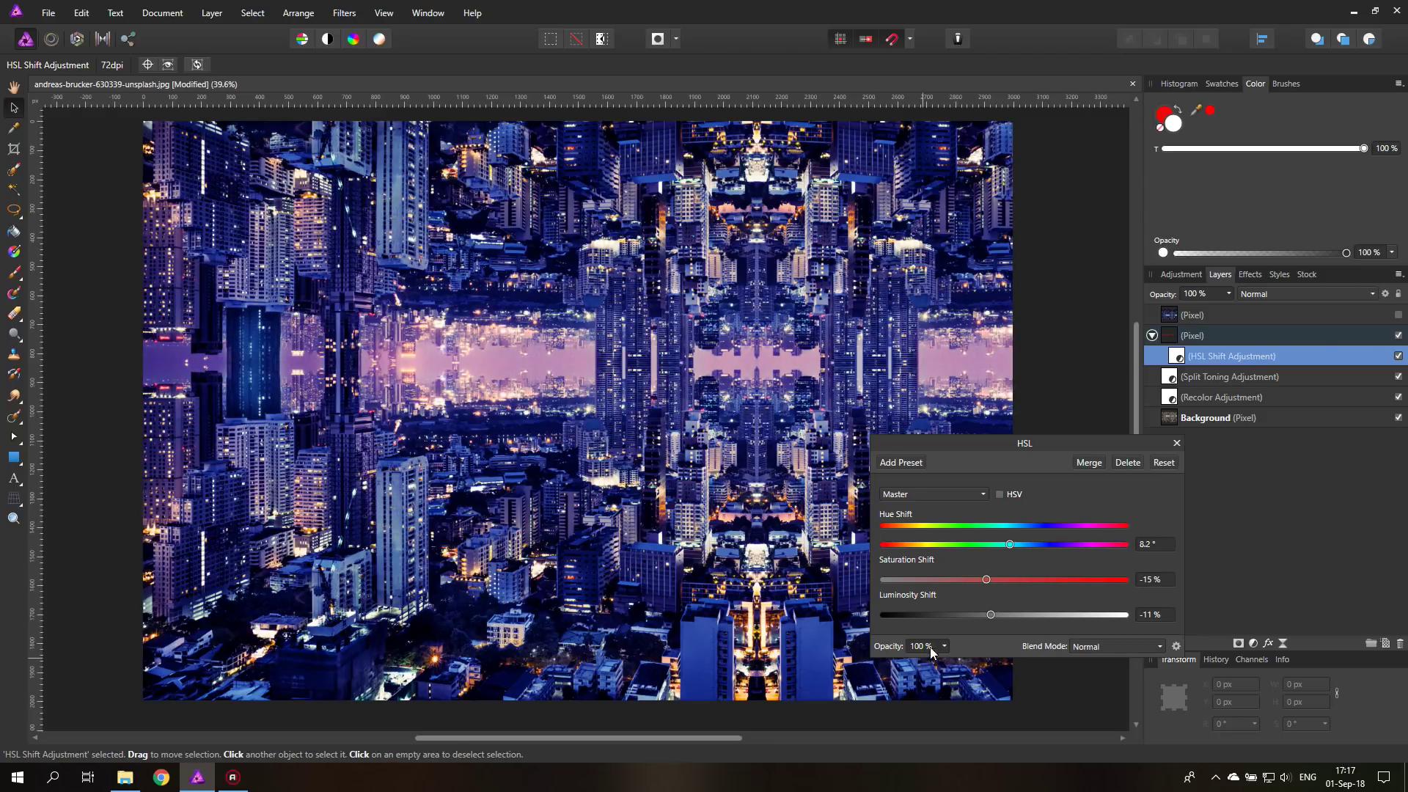
mouse_move(990, 615)
mouse_down()
mouse_move(857, 614)
mouse_move(1024, 610)
mouse_move(988, 611)
mouse_up()
drag(1009, 546, 862, 552)
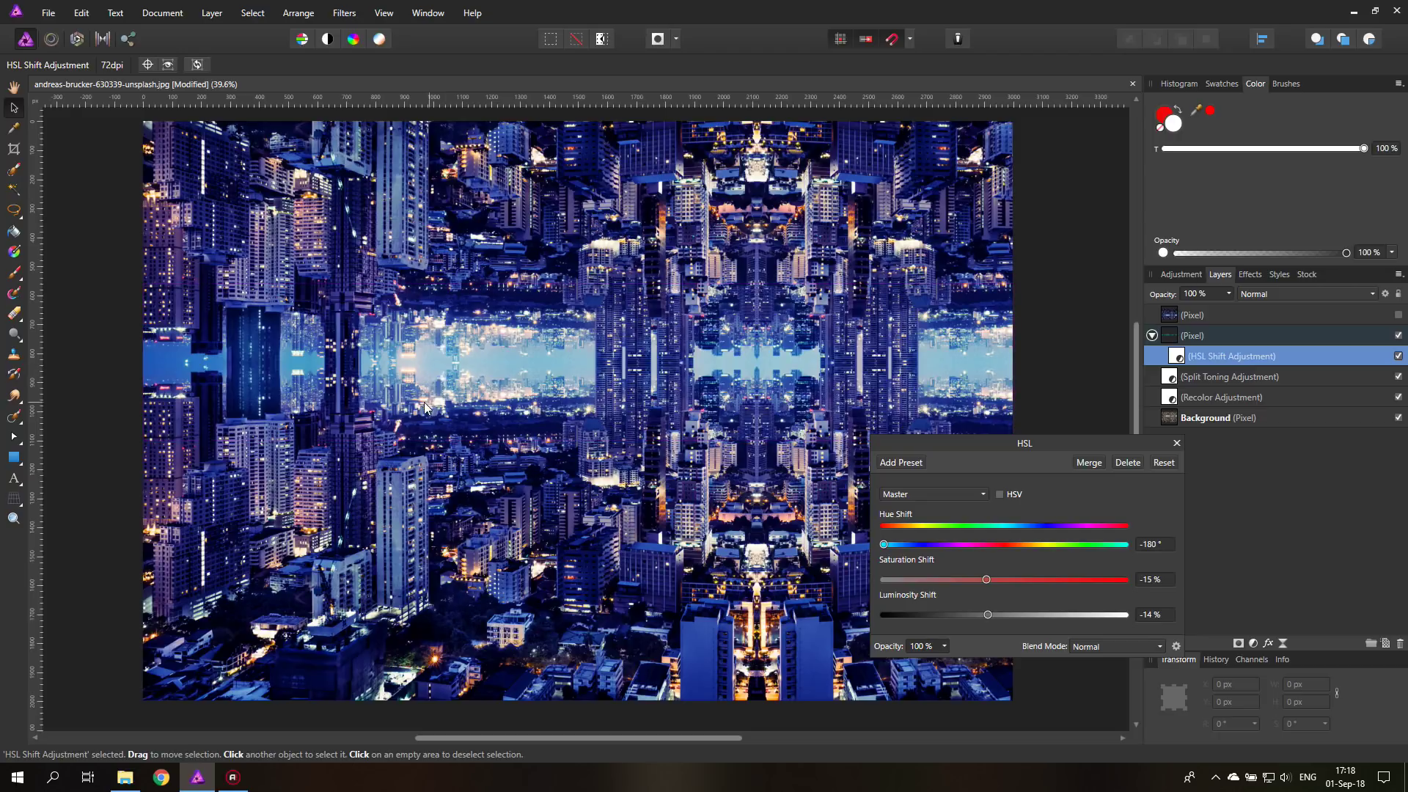
click(1177, 445)
click(1174, 340)
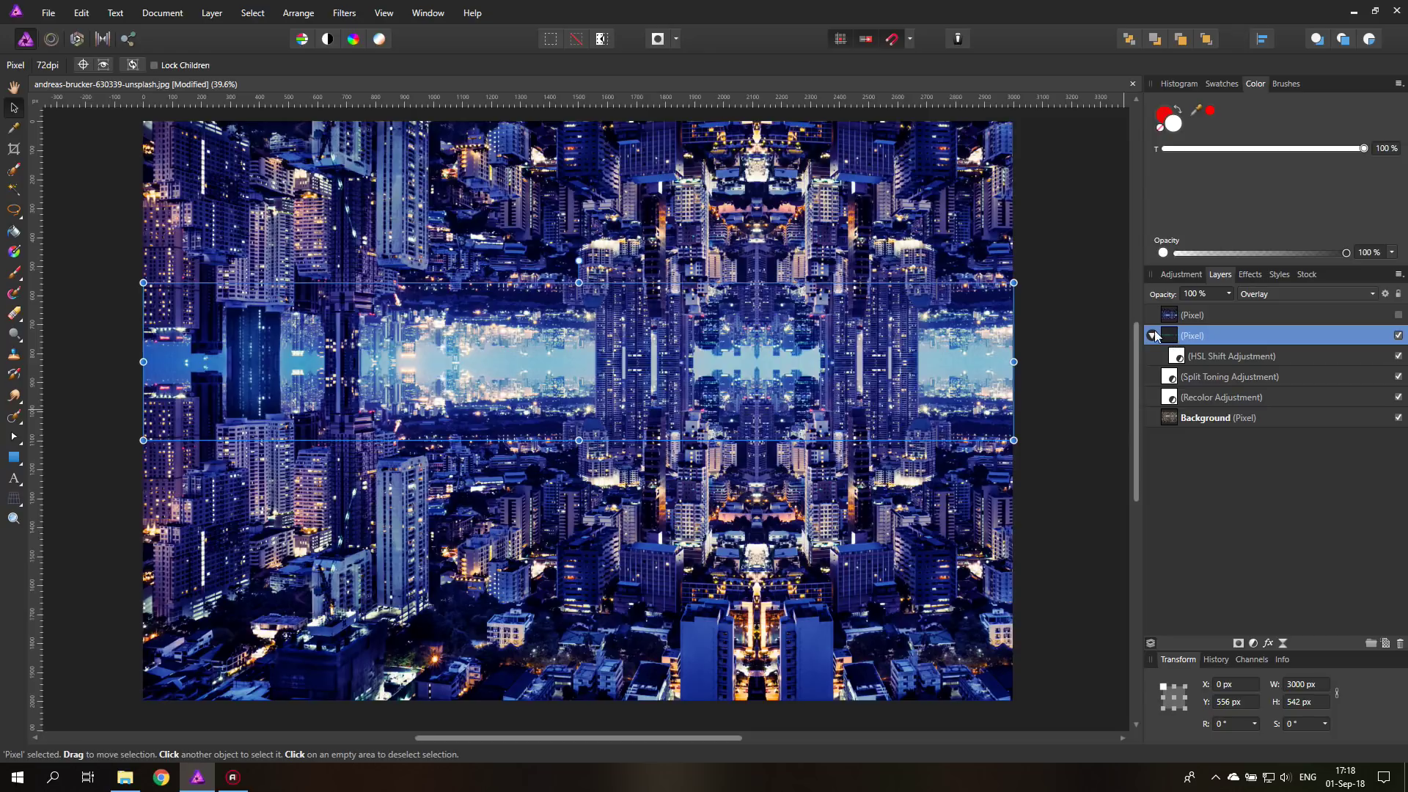
Set the Split Toning adjustment's shadows hue to 303.3° and shadows saturation to 29%
double_click(1171, 380)
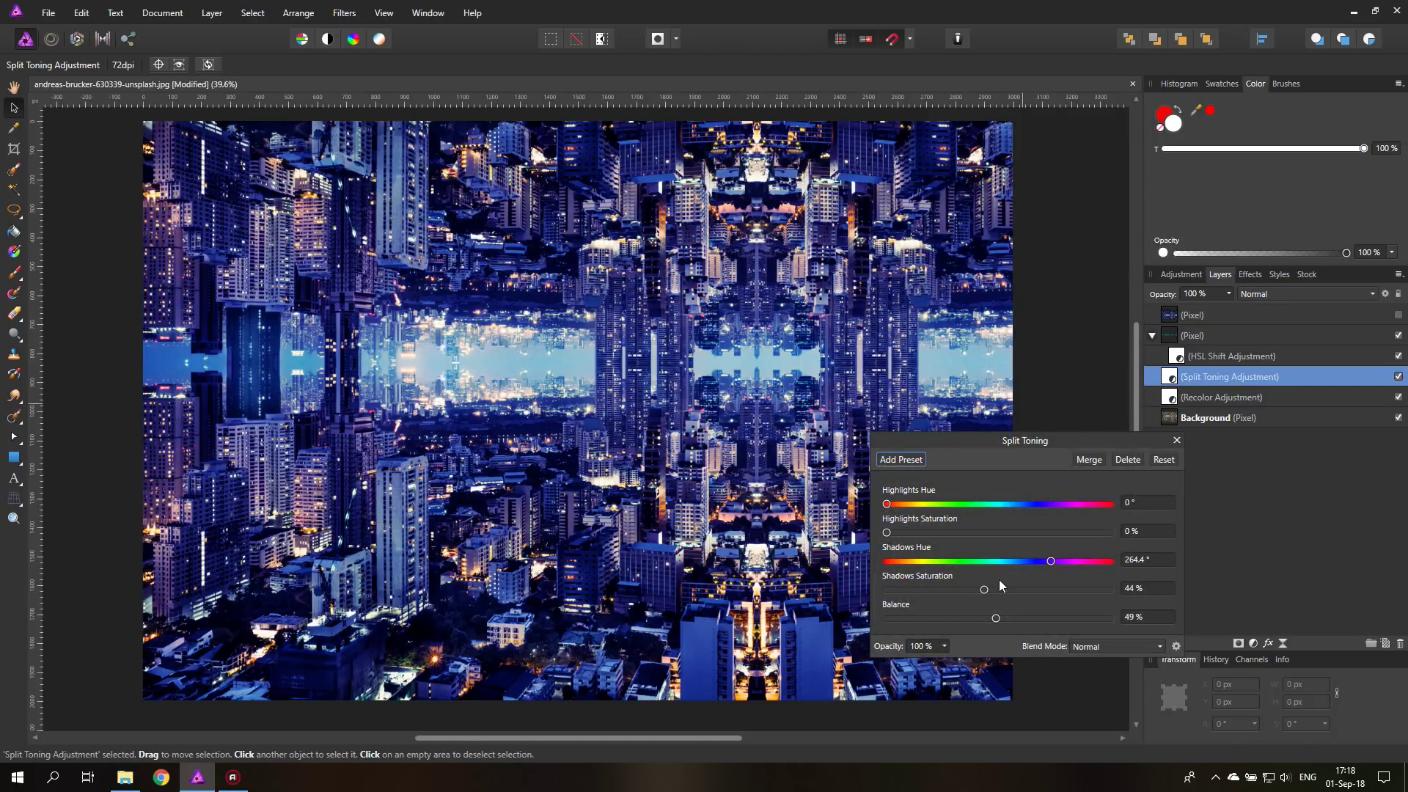
drag(984, 591, 950, 589)
mouse_move(1051, 560)
mouse_down()
mouse_move(1024, 562)
mouse_move(1075, 562)
mouse_up()
drag(972, 591, 952, 592)
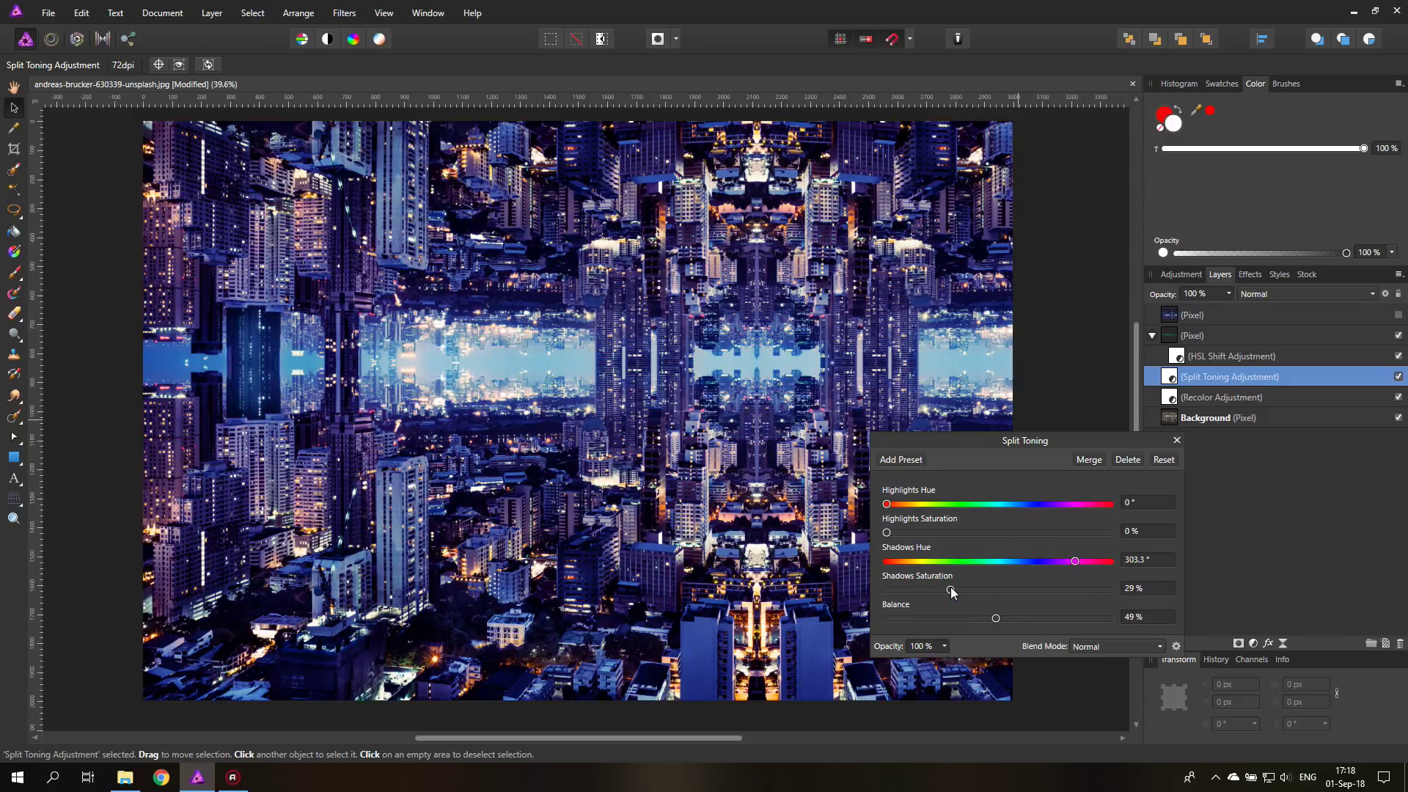
click(1177, 441)
Add an empty pixel layer above the painted sky layer and set the paint brush colour to black
click(1176, 334)
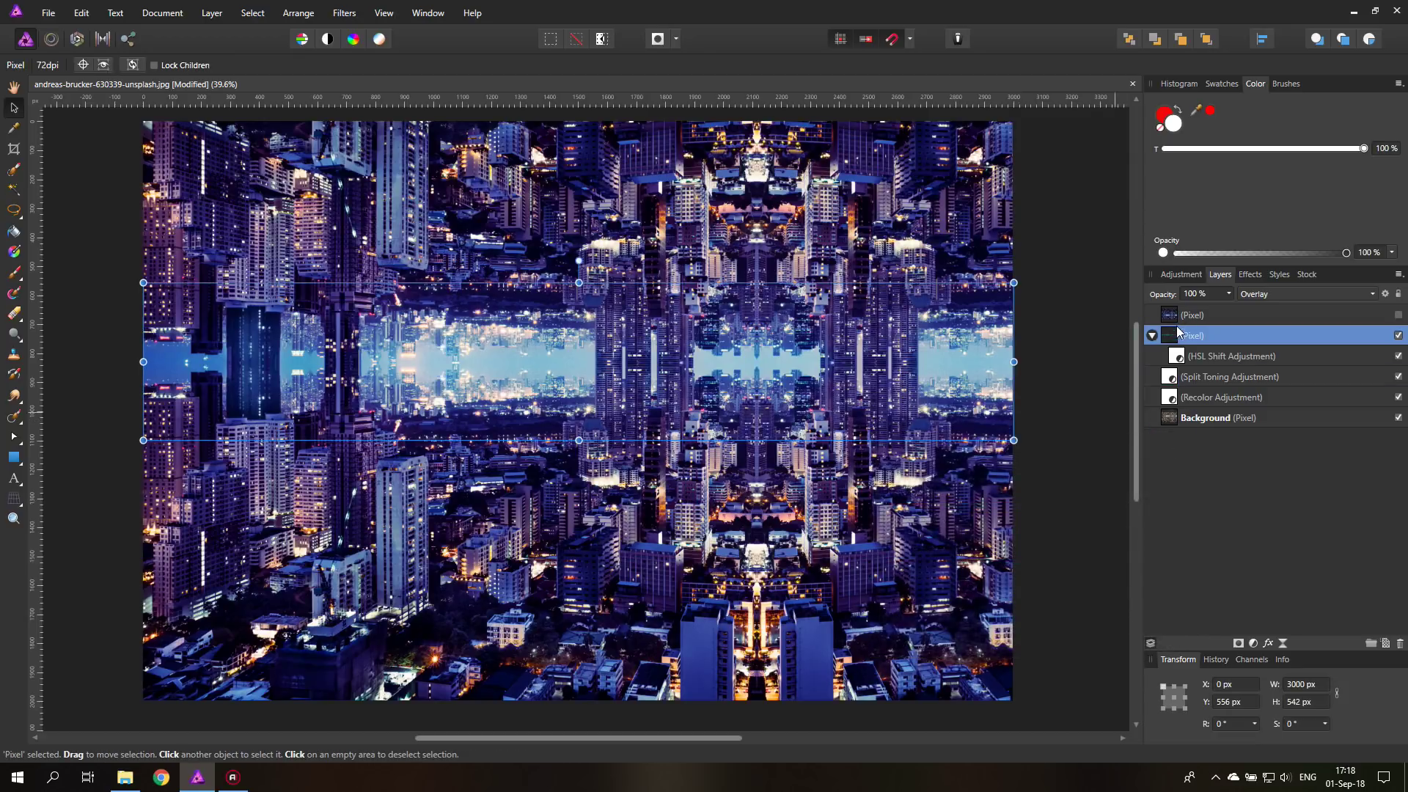
click(1383, 643)
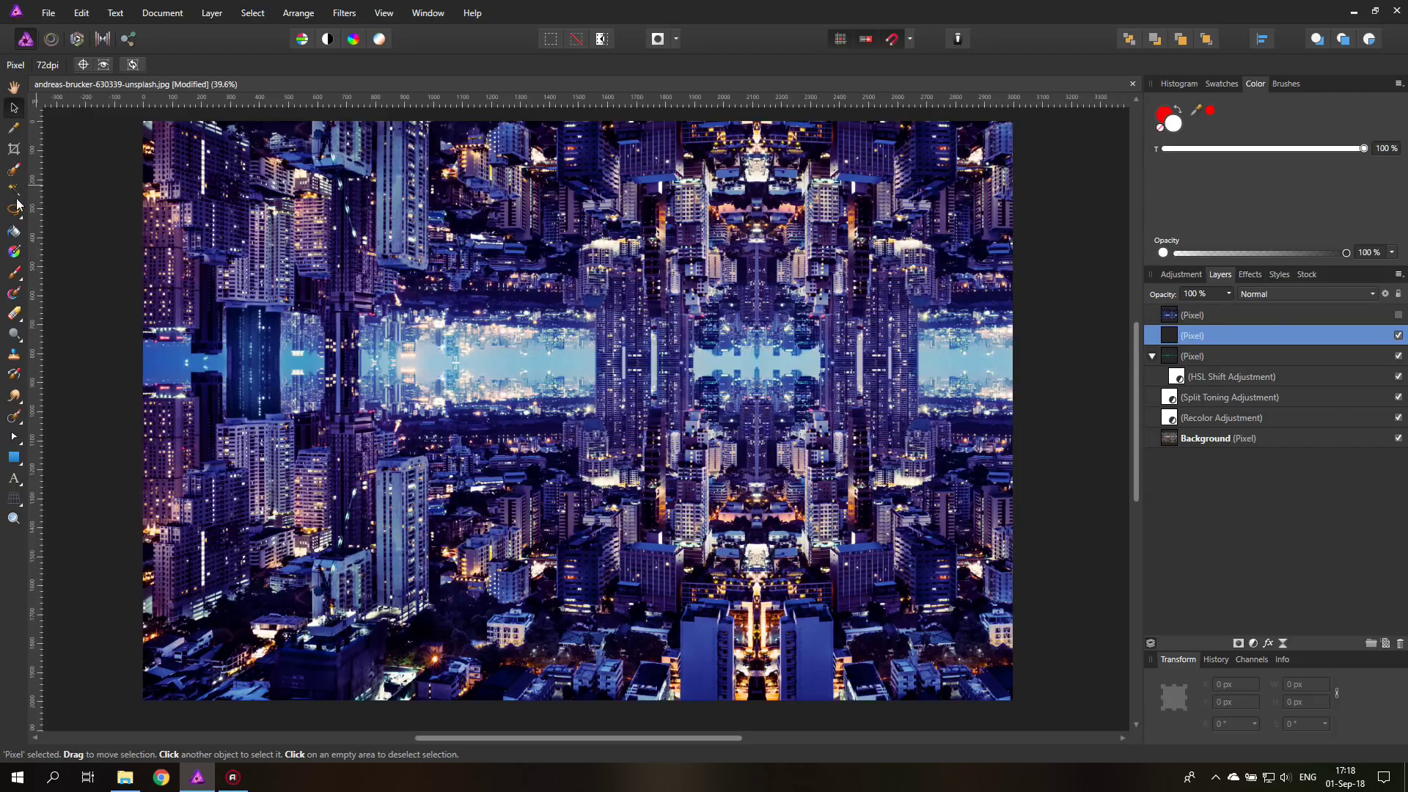
click(14, 273)
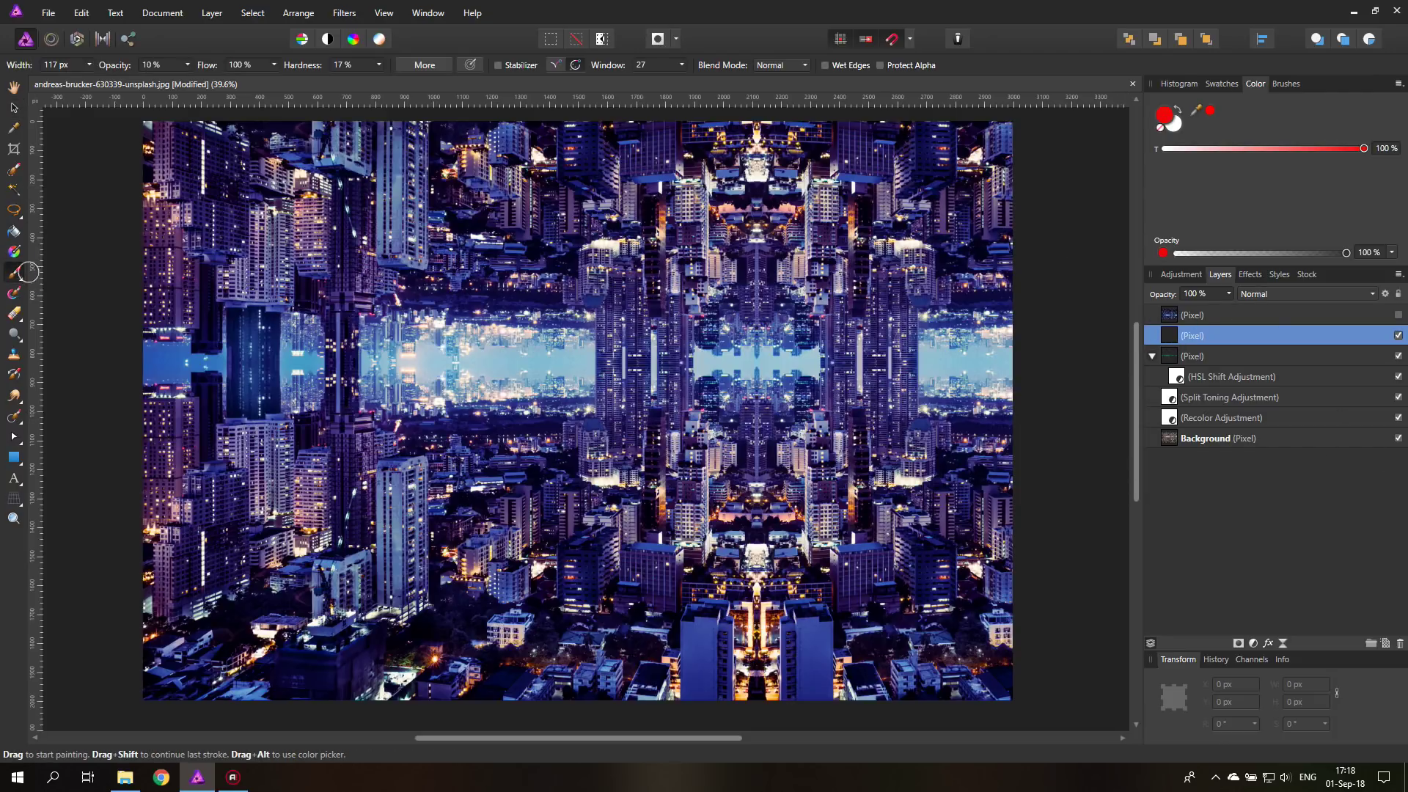
double_click(1166, 115)
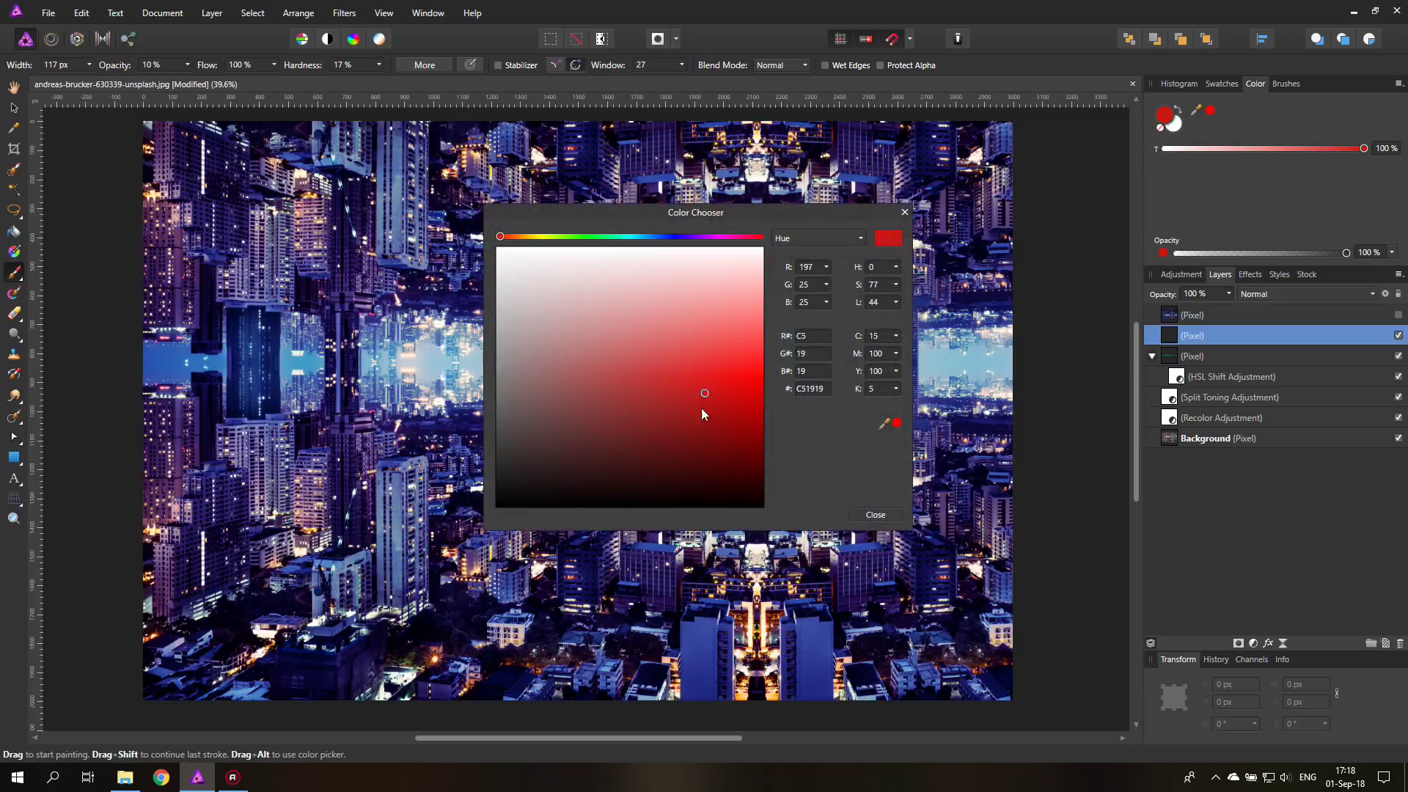
drag(701, 409, 680, 536)
click(904, 213)
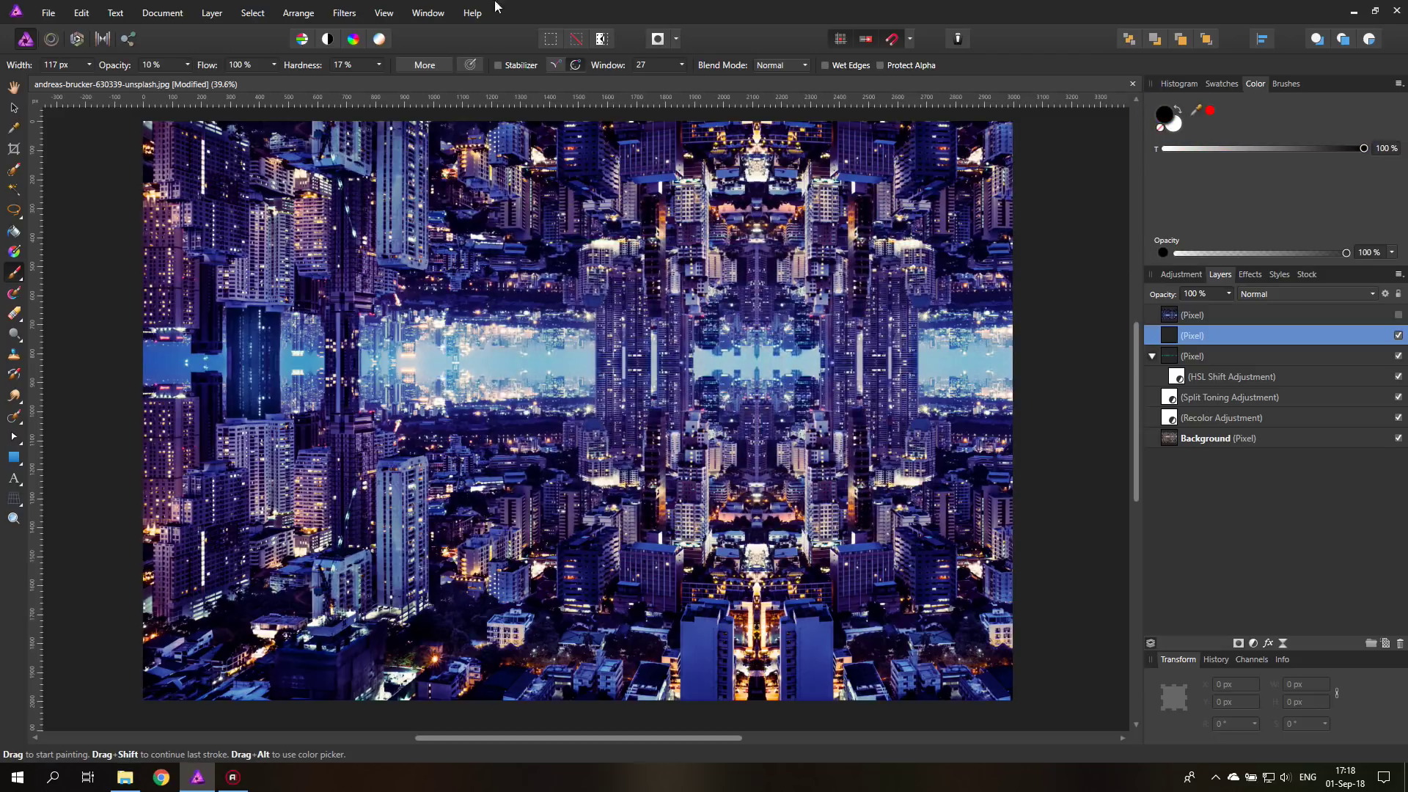
Paint soft black shading along the edges of the image on the empty layer with a 2180 px brush at 10% opacity
click(89, 65)
drag(127, 83, 130, 80)
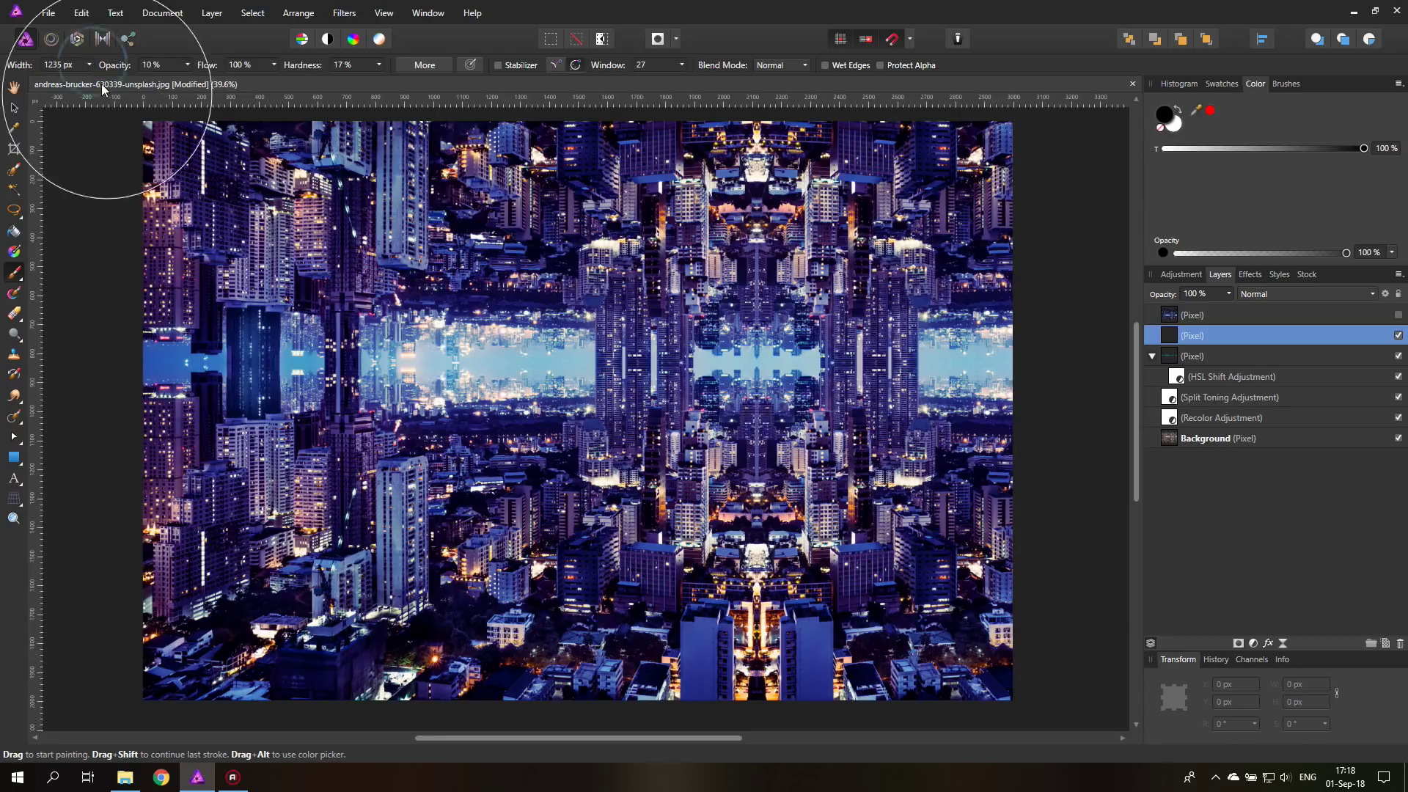
click(90, 65)
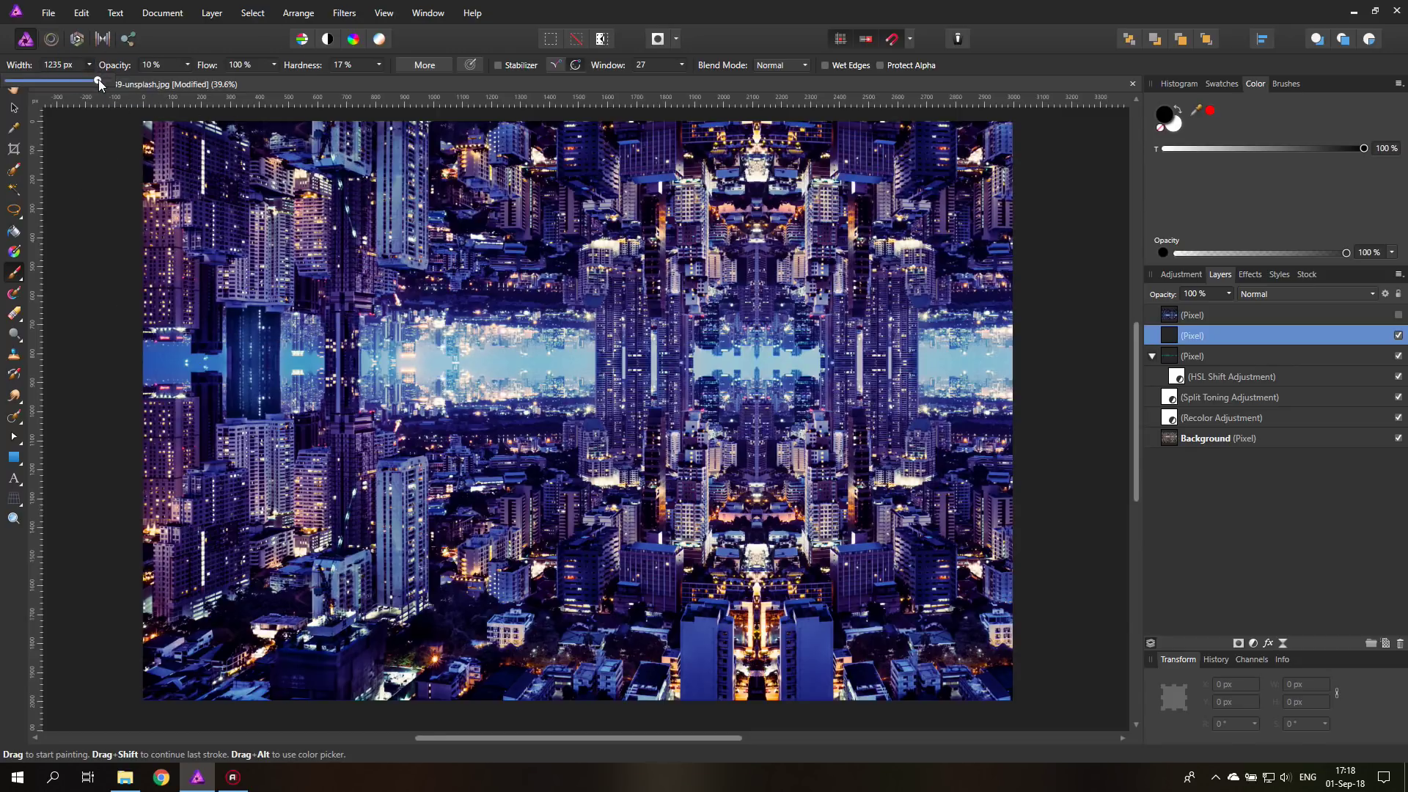
drag(101, 82, 116, 82)
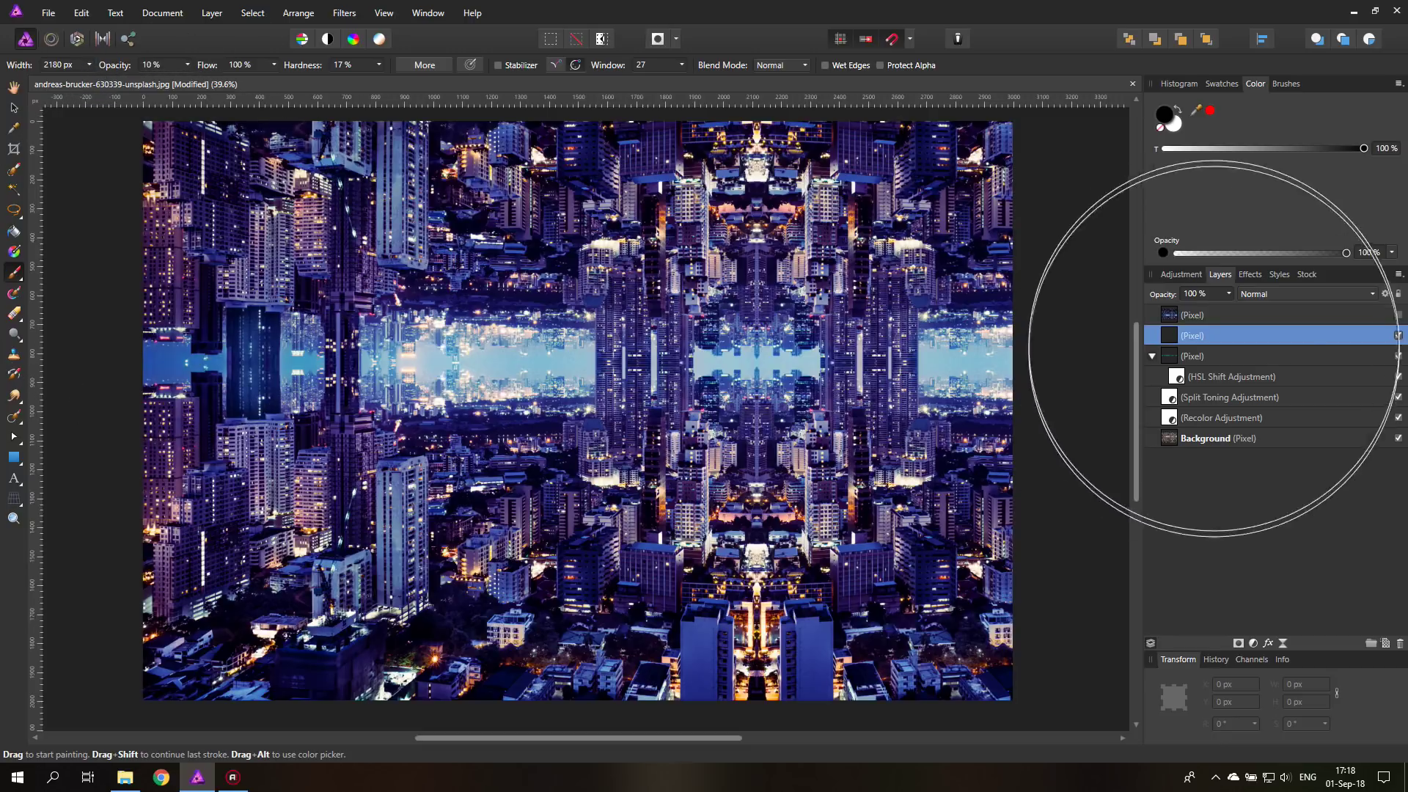
drag(1133, 409, 1140, 359)
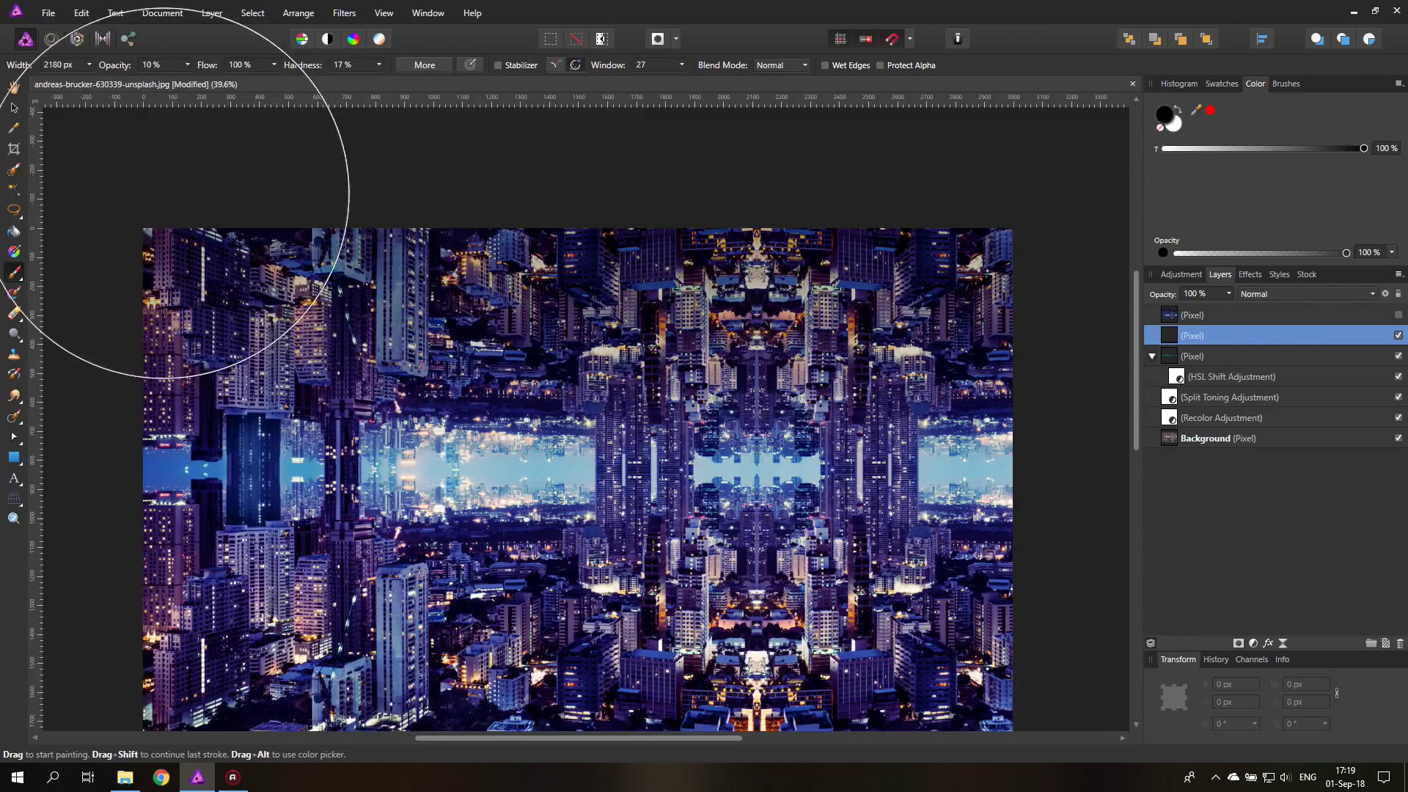
scroll(1115, 297, down, 3)
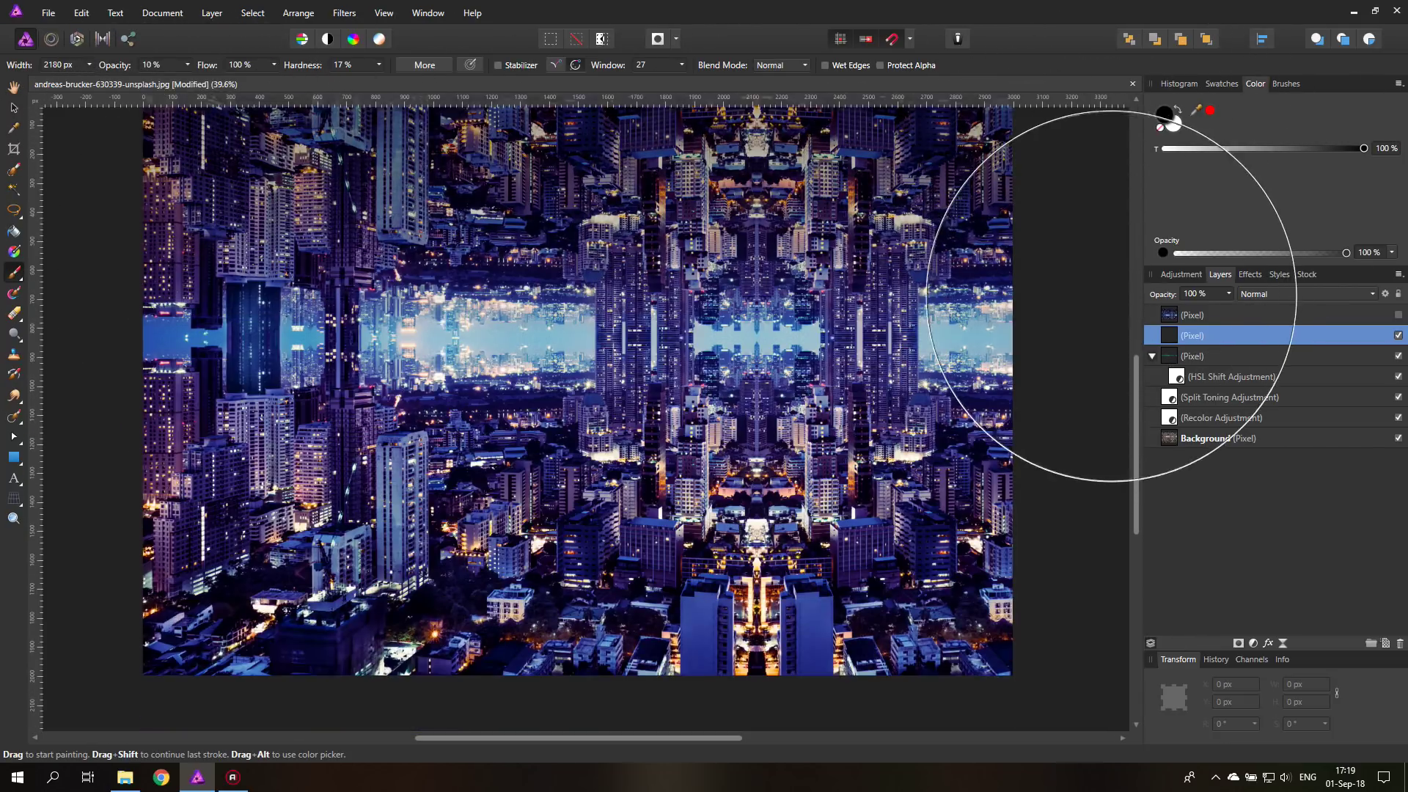
scroll(1112, 297, down, 3)
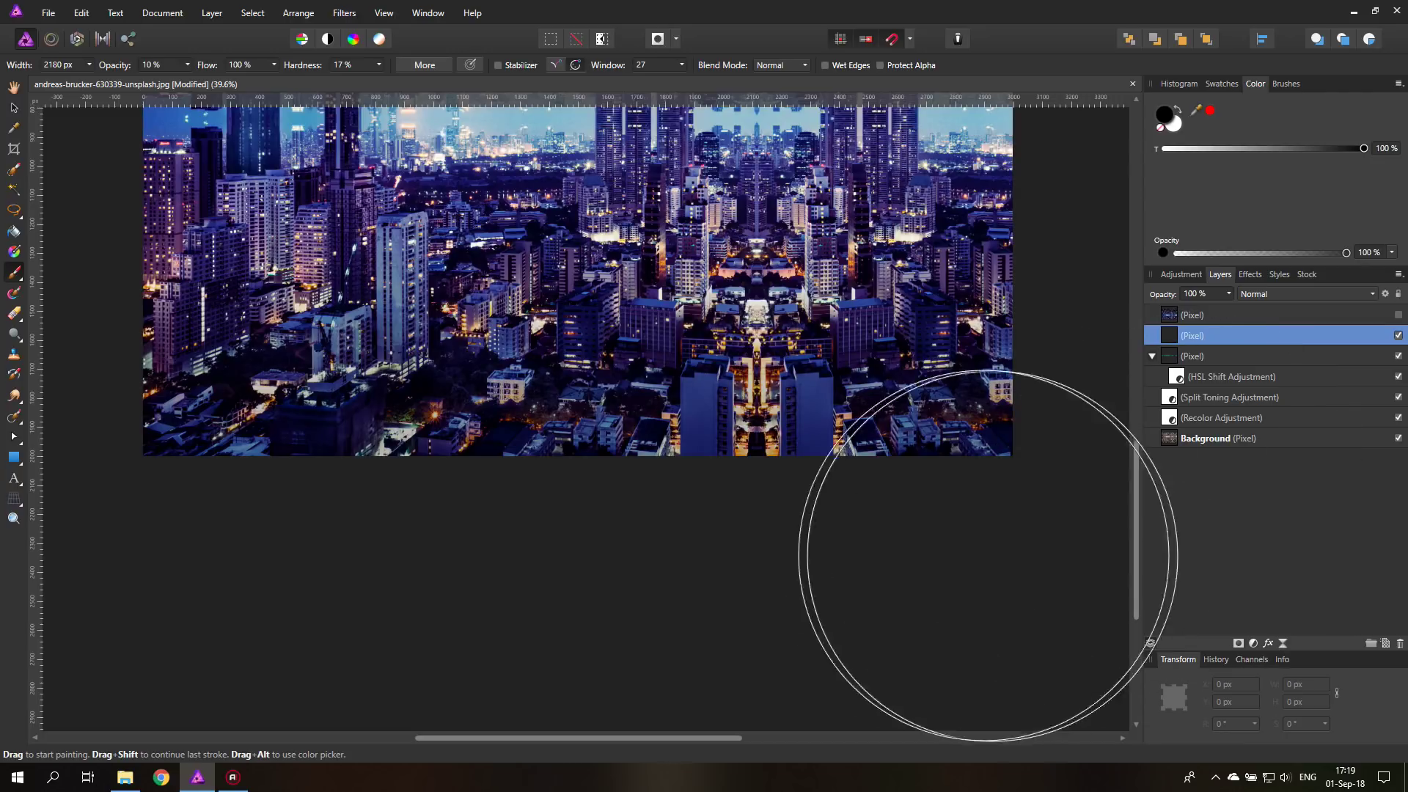
scroll(804, 578, up, 1)
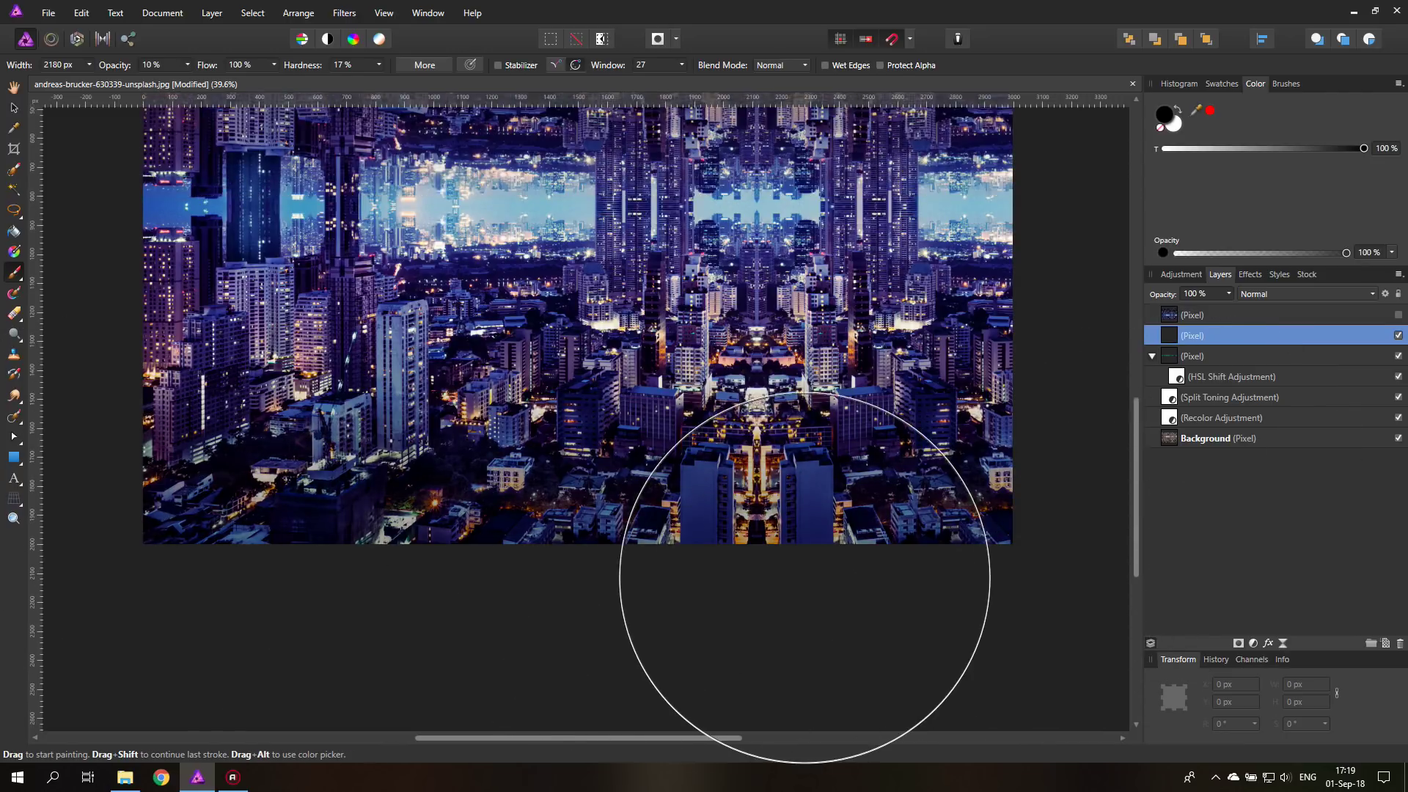
scroll(805, 578, up, 2)
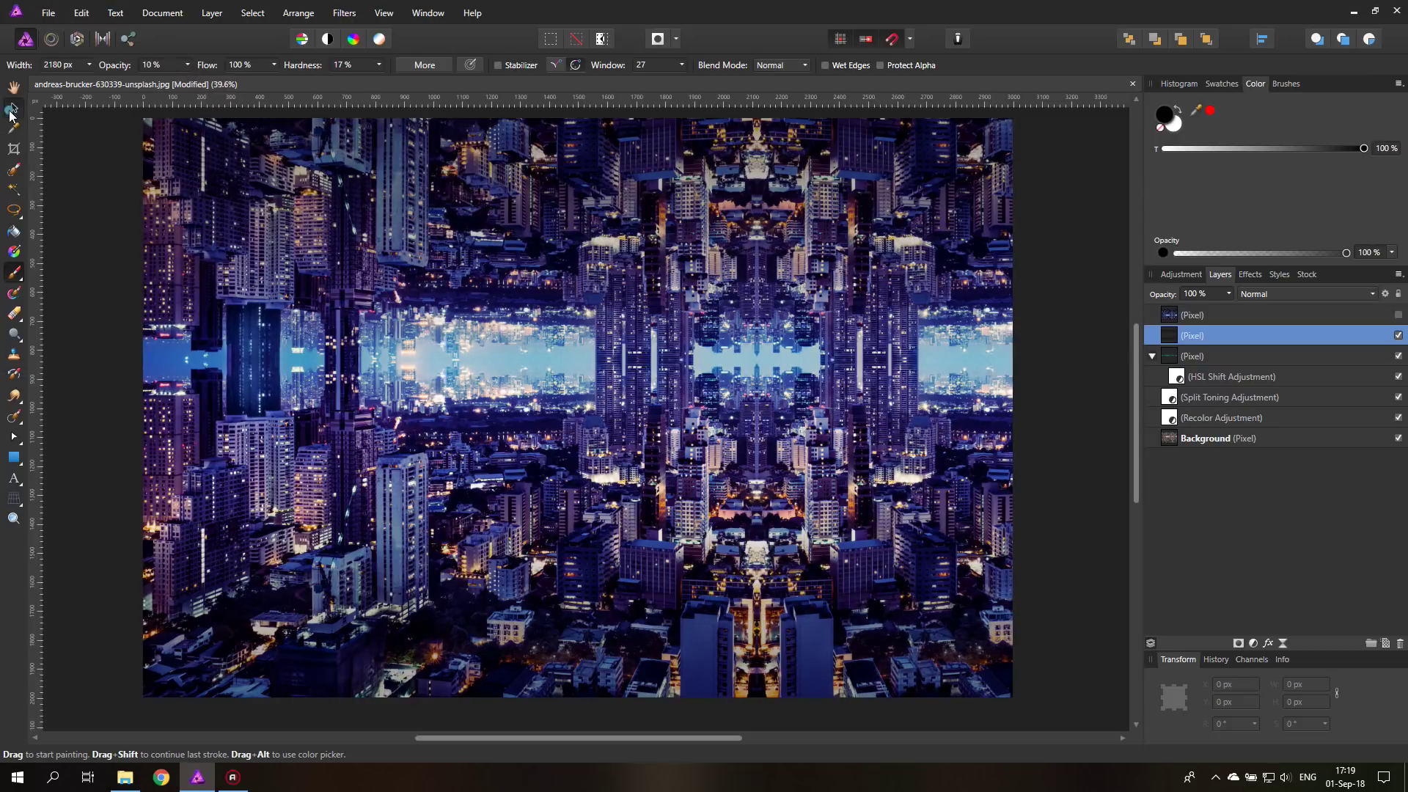
Stretch the black shading layer vertically past both image edges, from Y about -123 px to a height of about 2267 px, and deselect it
click(8, 110)
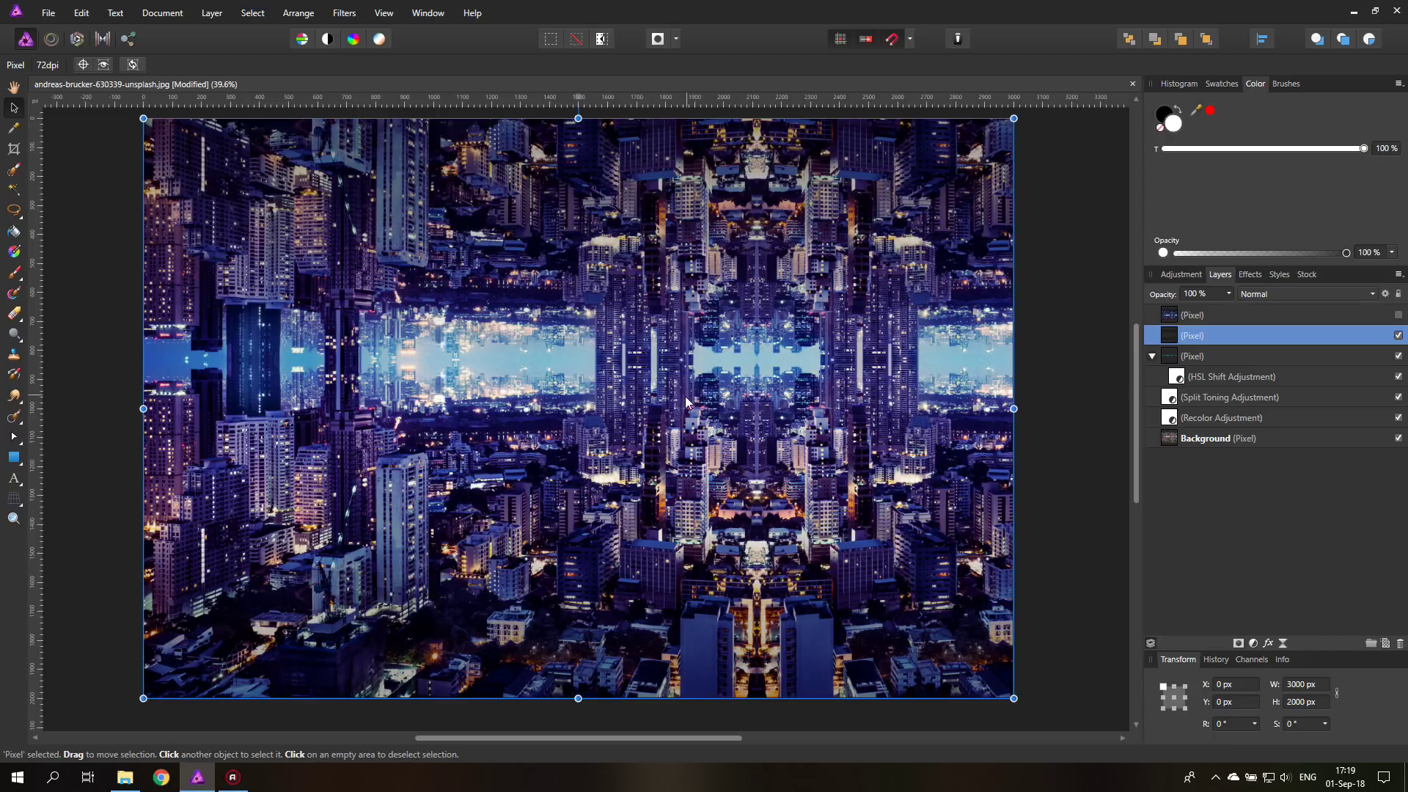
scroll(683, 396, up, 1)
drag(578, 140, 578, 107)
scroll(622, 415, down, 3)
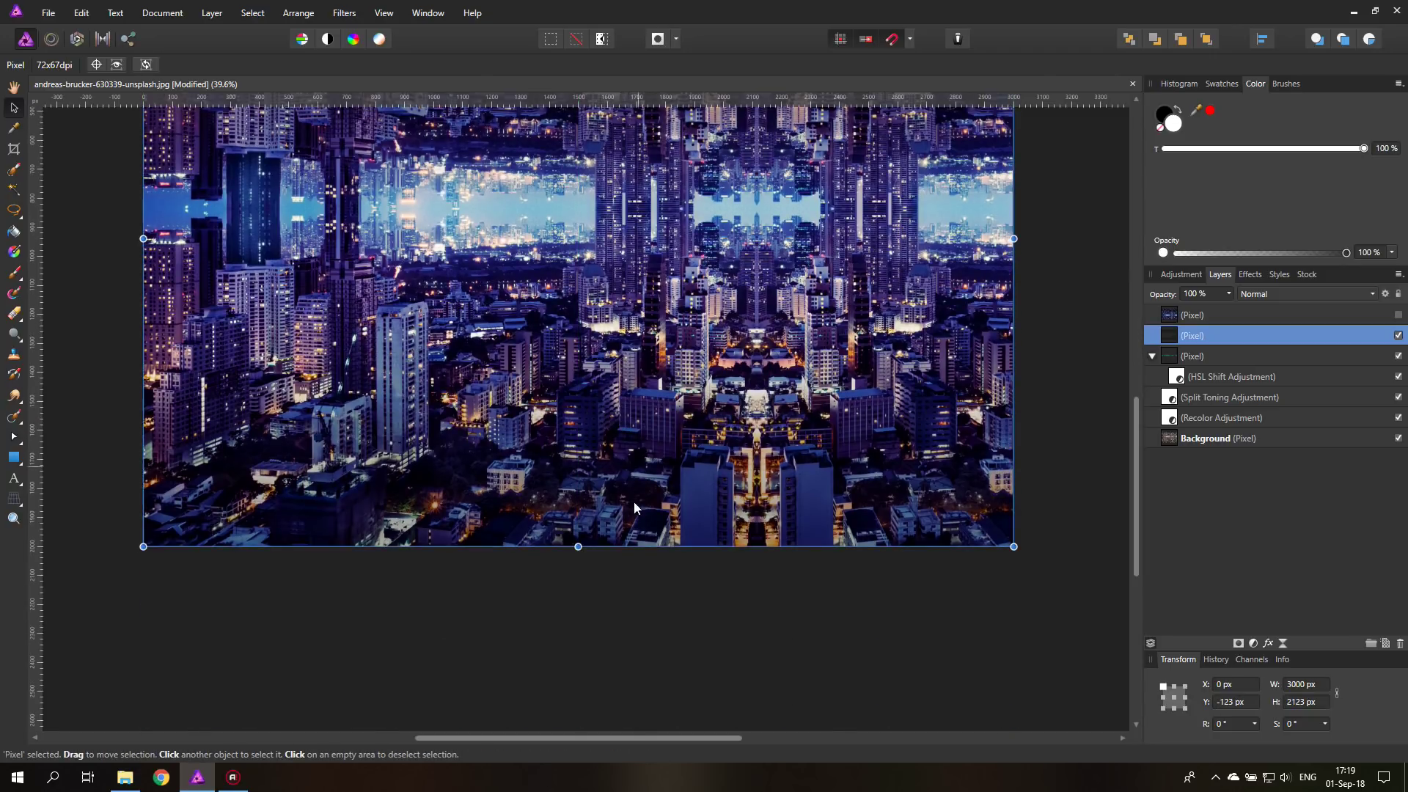
drag(578, 546, 580, 588)
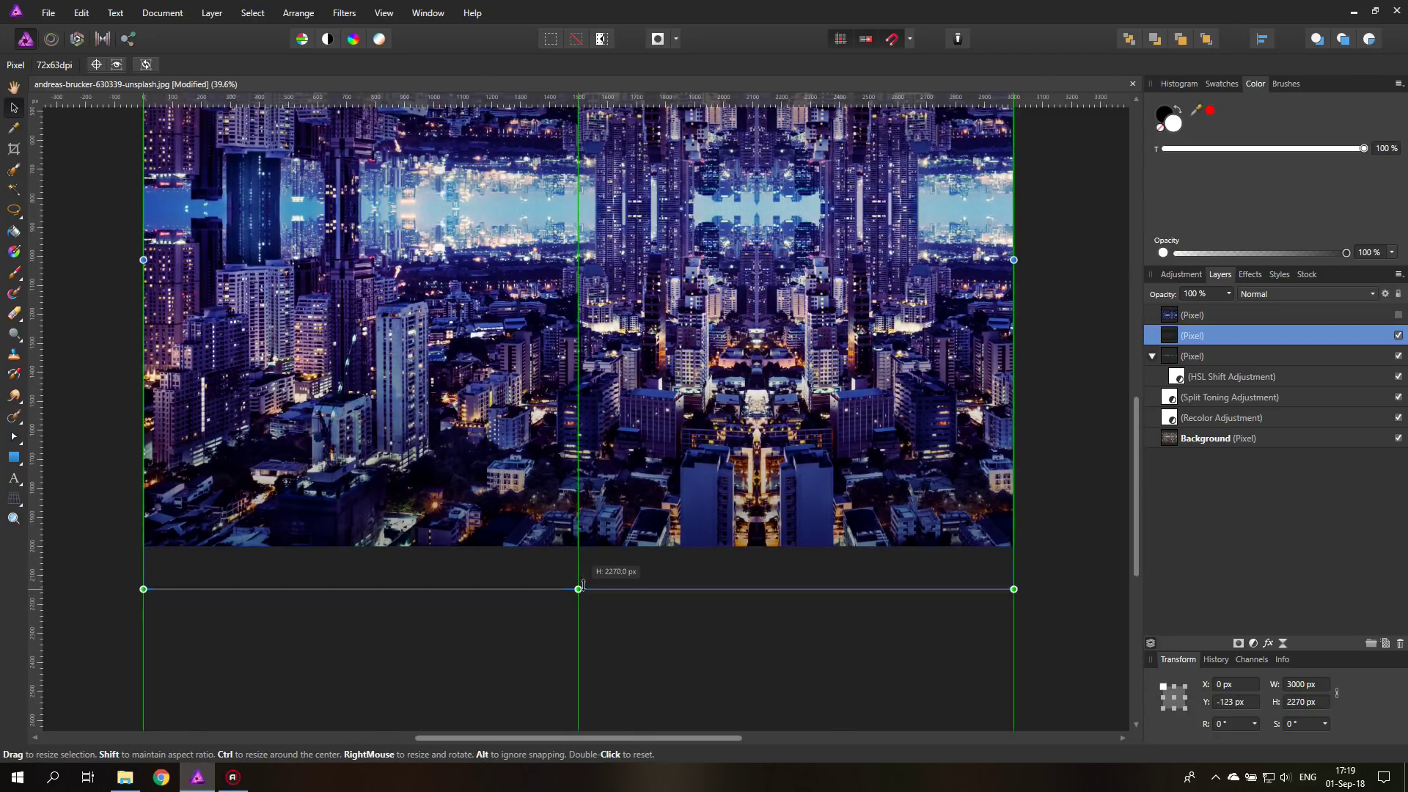
scroll(625, 527, up, 3)
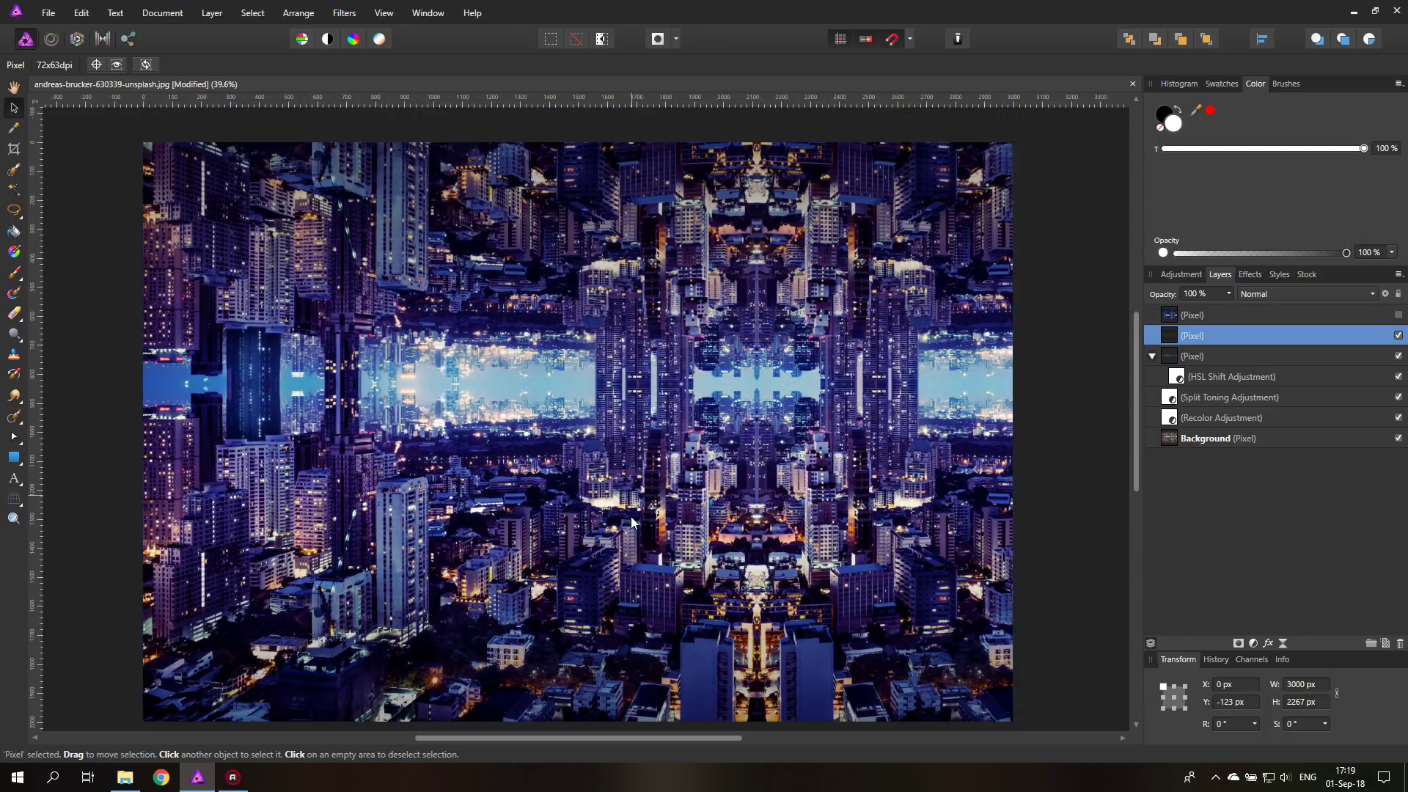
click(1075, 402)
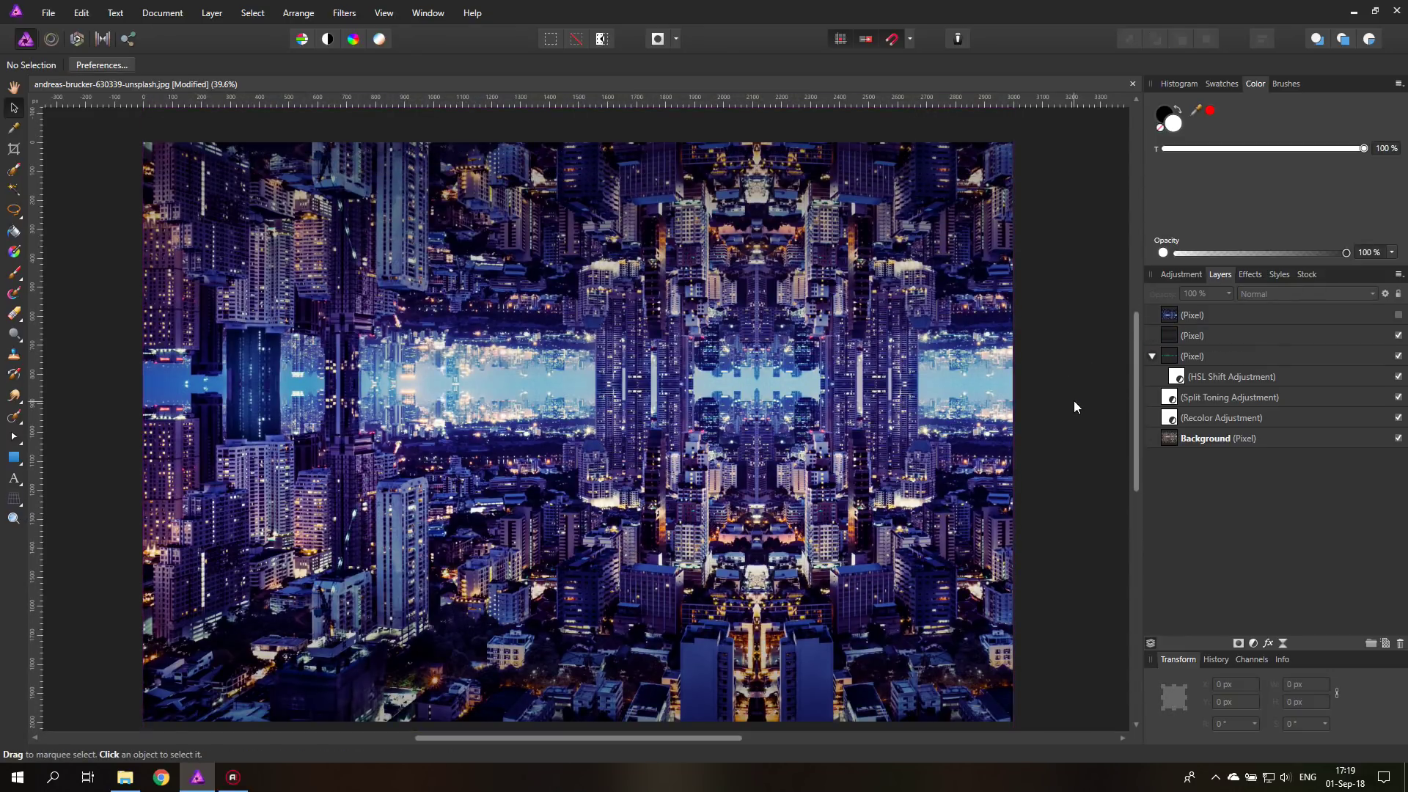
scroll(1074, 401, down, 1)
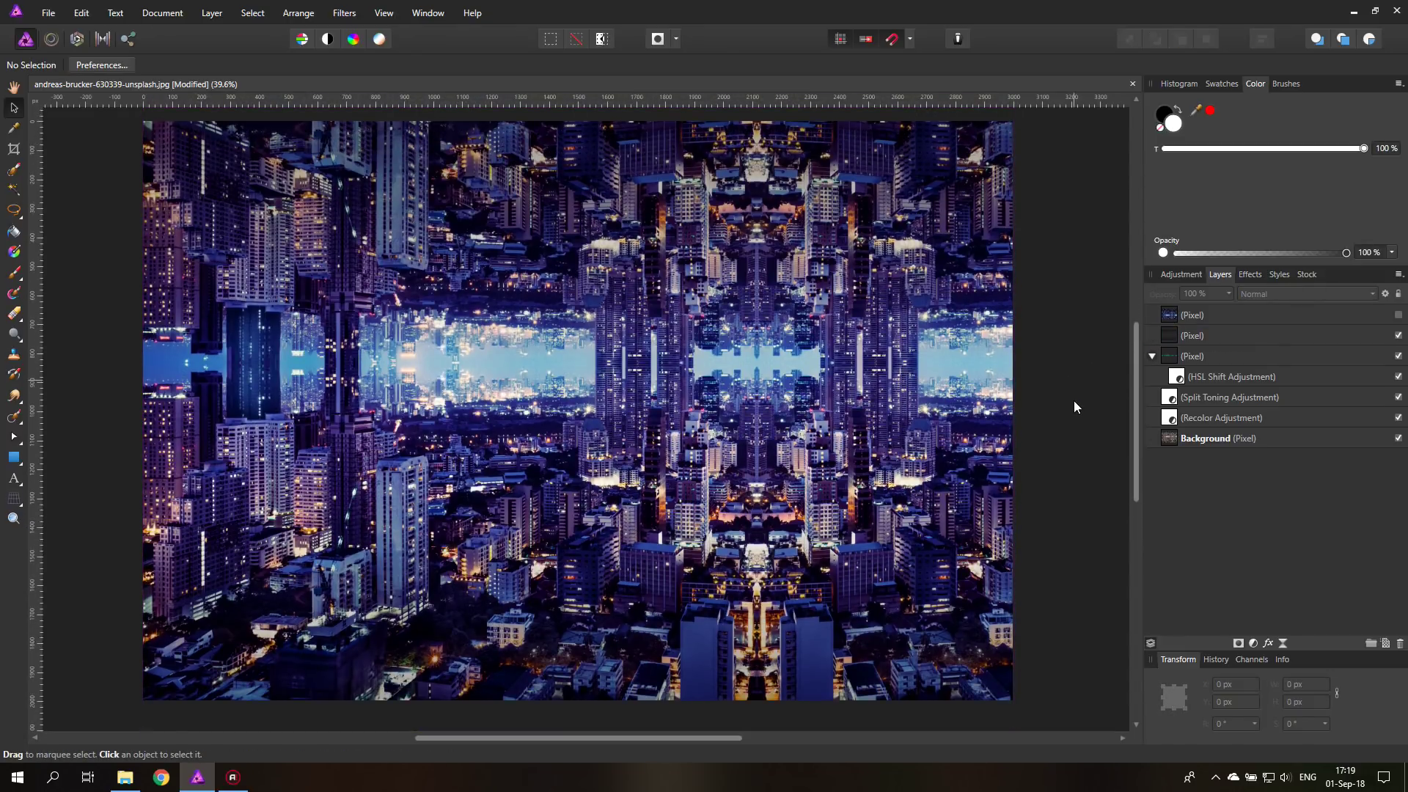